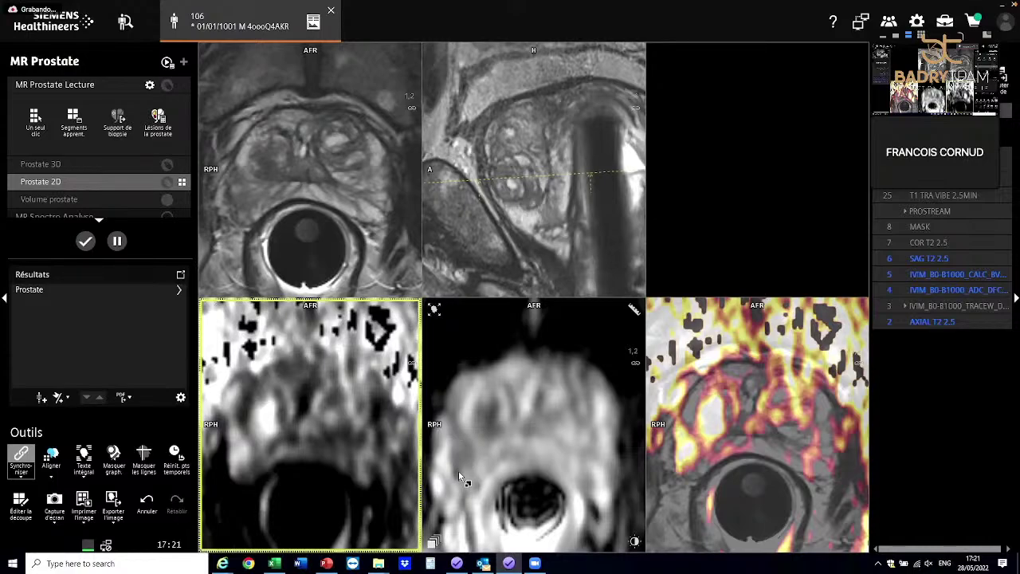
Step: Move the linked axial views to a slightly higher prostate slice and adjust the fusion overlay so only the strongest signal is coloured
{"action": "left_click_drag", "start_coordinate": [460, 472], "coordinate": [458, 438]}
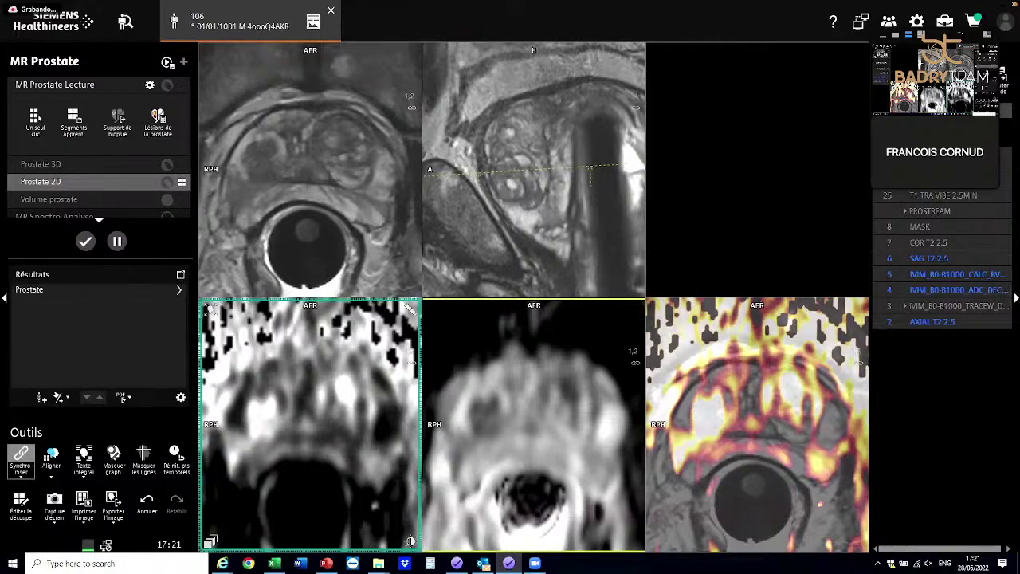
{"action": "left_click_drag", "start_coordinate": [758, 433], "coordinate": [783, 432]}
{"action": "scroll", "coordinate": [786, 436], "scroll_direction": "down", "scroll_amount": 3}
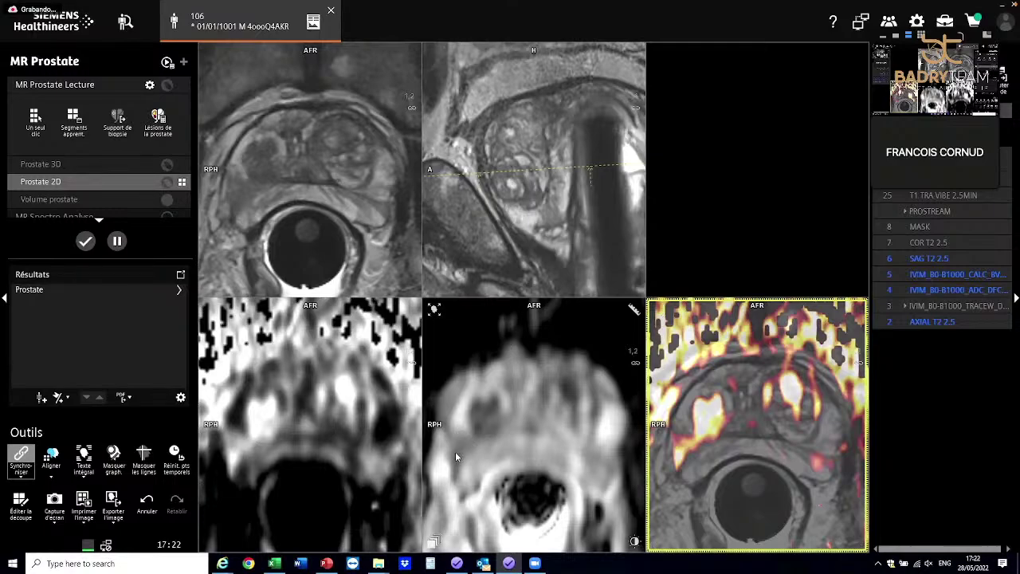
Step: Draw a small region of interest of about 9 mm² on the ADC map at the edge of the prostate
{"action": "mouse_move", "coordinate": [634, 309]}
{"action": "left_click", "coordinate": [617, 329]}
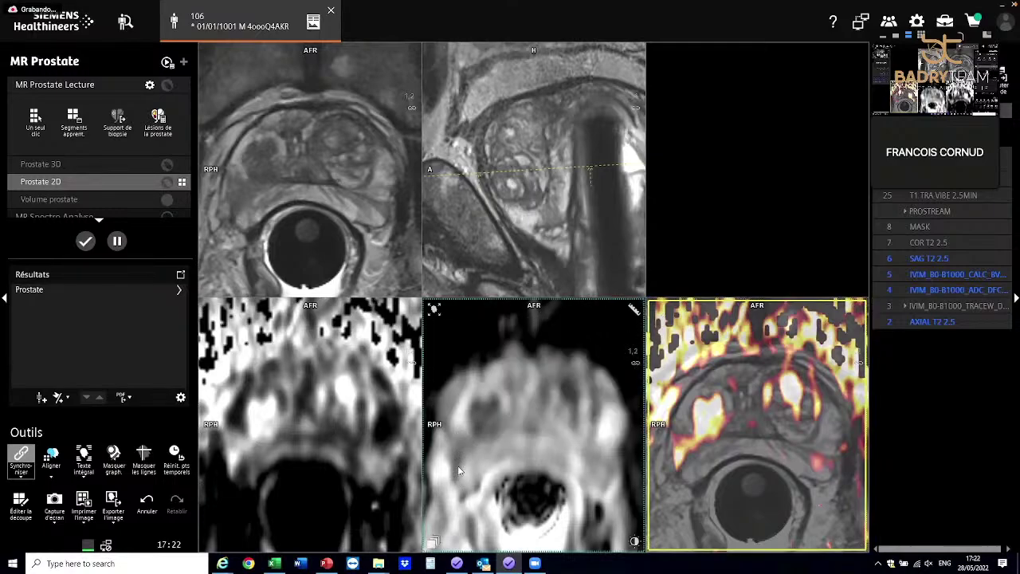
{"action": "left_click", "coordinate": [459, 448]}
{"action": "mouse_move", "coordinate": [455, 462]}
{"action": "left_mouse_down"}
{"action": "mouse_move", "coordinate": [458, 475]}
{"action": "mouse_move", "coordinate": [459, 455]}
{"action": "left_mouse_up"}
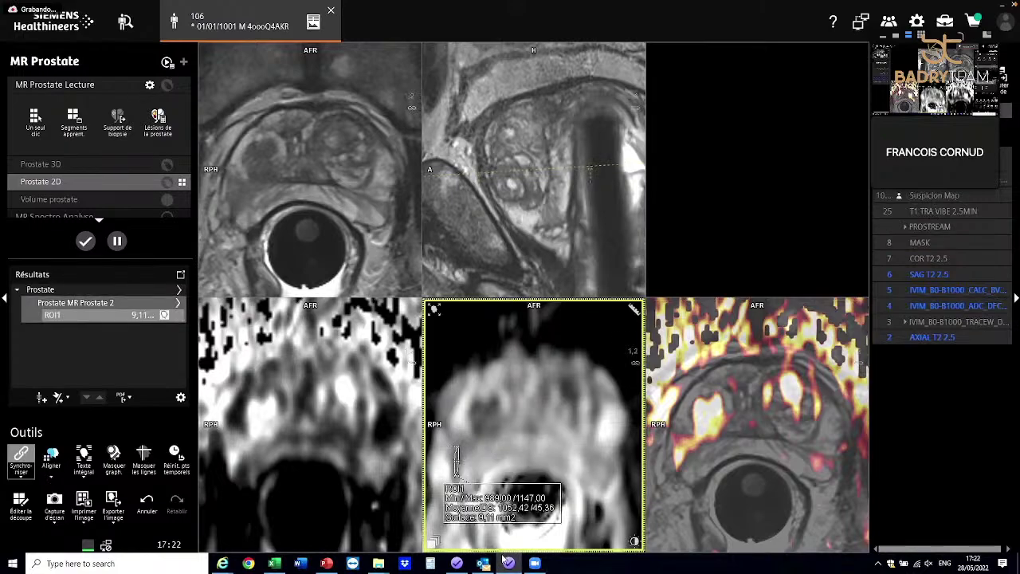
Step: Start the ADC et Valeur b calculation, load series IVIM_B0-B1000_TRACEW_DFC_MIX as its source and preview the calculated images
{"action": "mouse_move", "coordinate": [503, 563]}
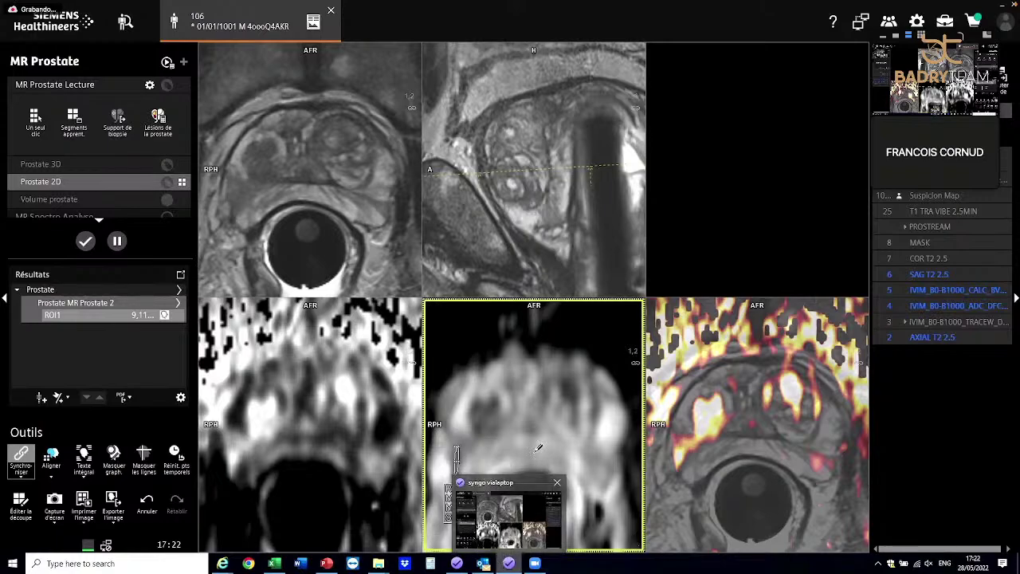
{"action": "left_click", "coordinate": [412, 543]}
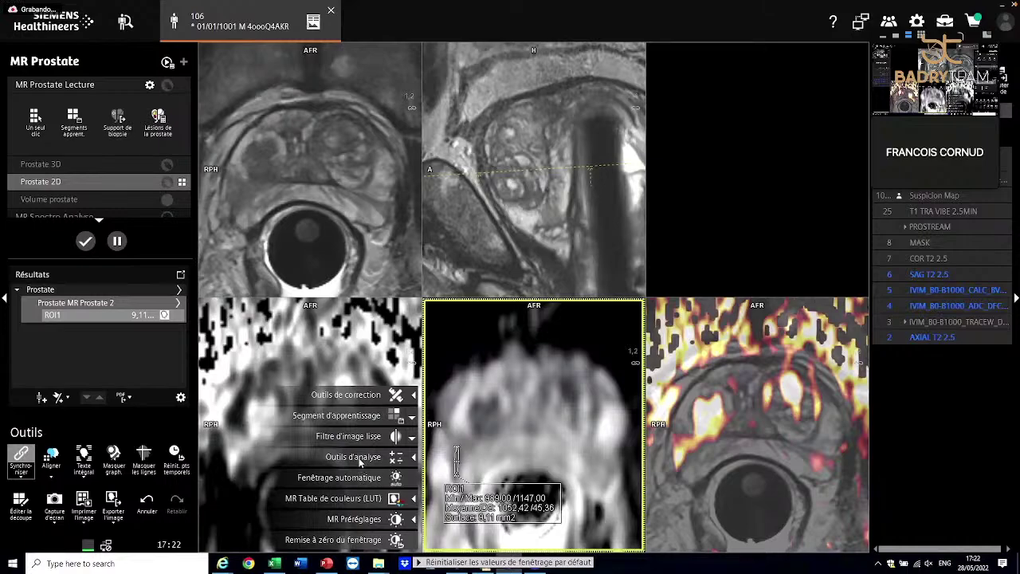
{"action": "mouse_move", "coordinate": [354, 519]}
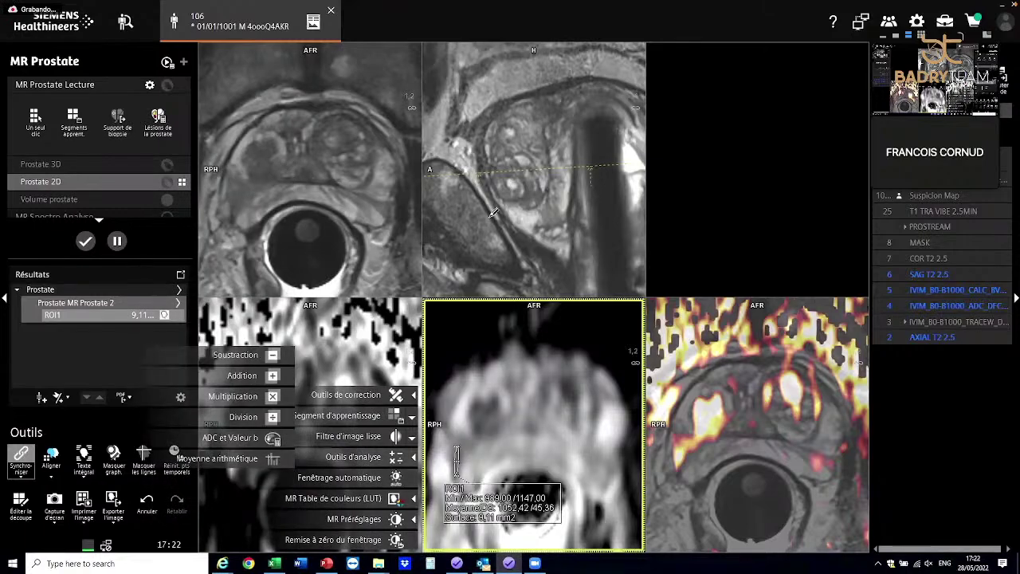
{"action": "left_click", "coordinate": [904, 325]}
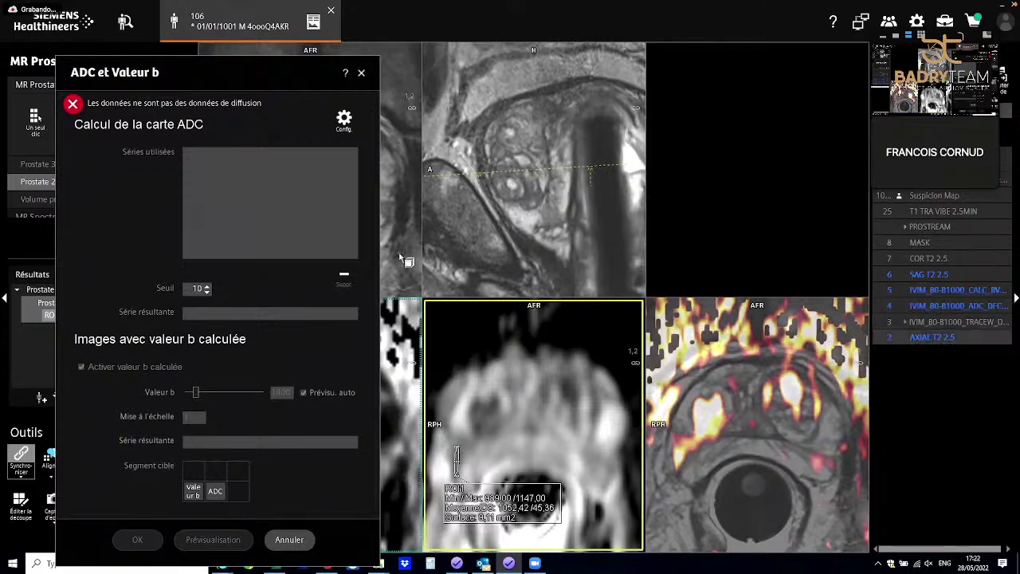
{"action": "left_click", "coordinate": [235, 193]}
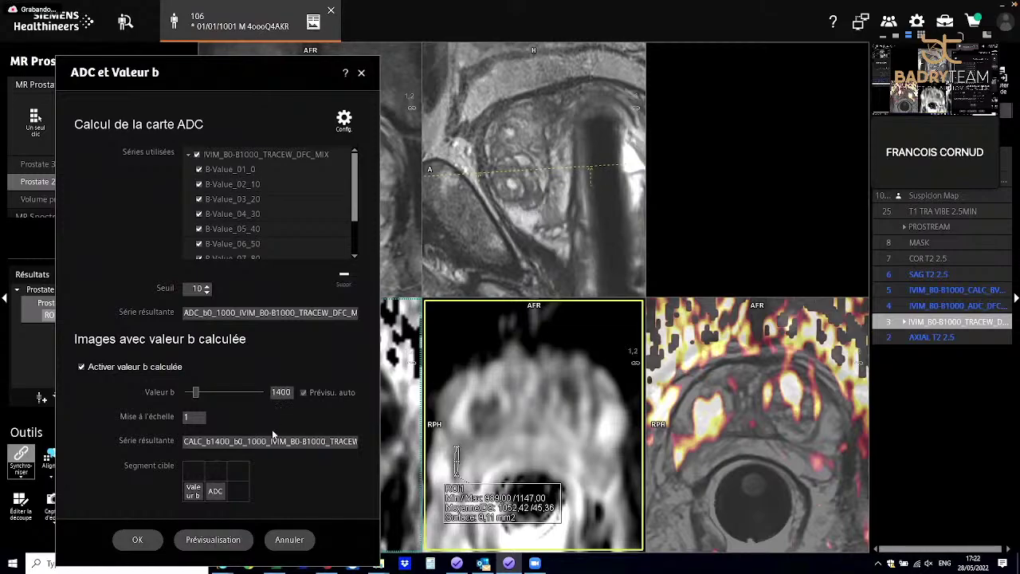
{"action": "left_click", "coordinate": [230, 545]}
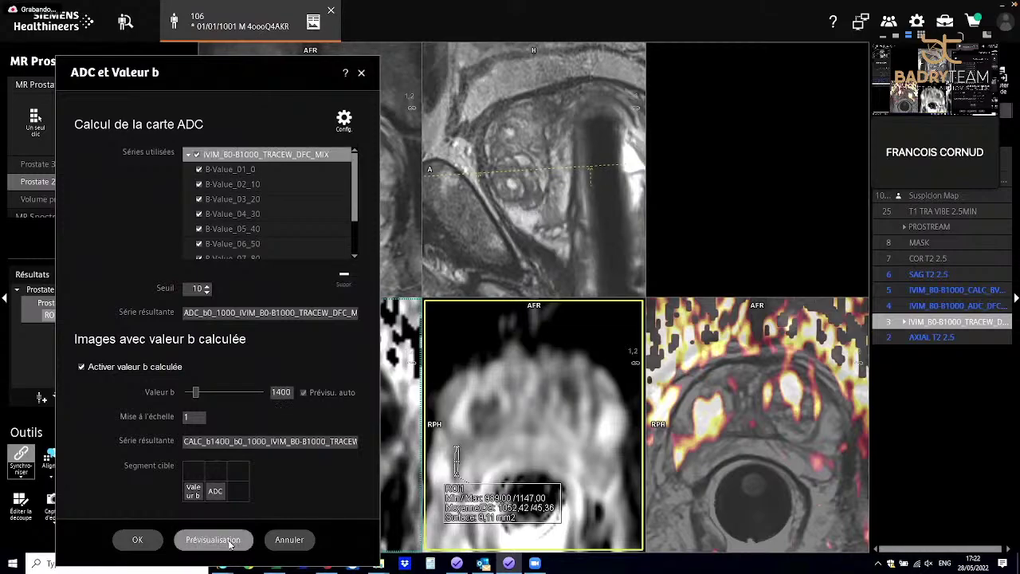
{"action": "left_click", "coordinate": [213, 540]}
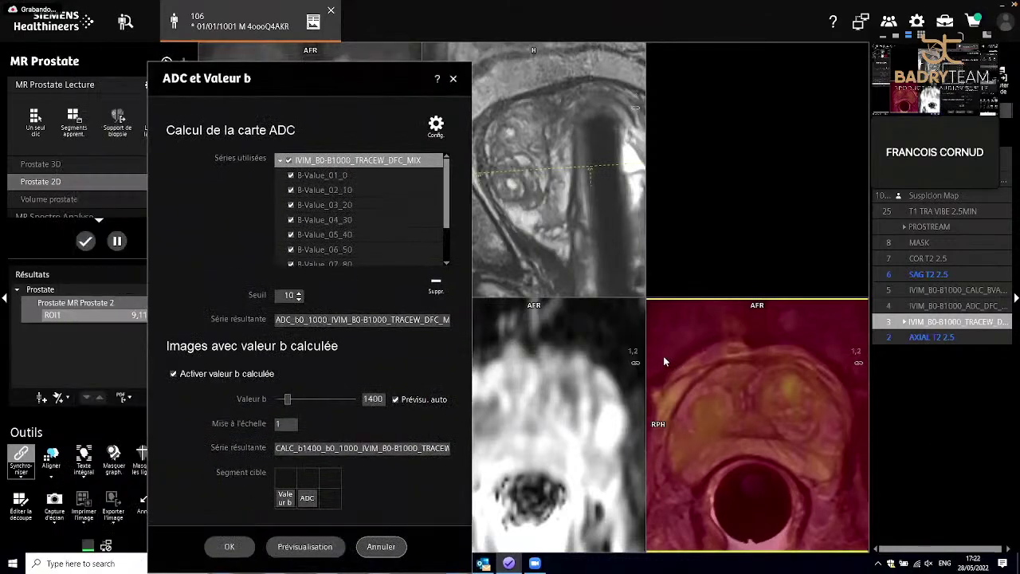
Step: Try calculated b-values of 3440, 862, 1811 and 3168 with automatic preview and brighten the previewed image's windowing
{"action": "left_click_drag", "start_coordinate": [665, 357], "coordinate": [634, 357]}
{"action": "left_click", "coordinate": [635, 361]}
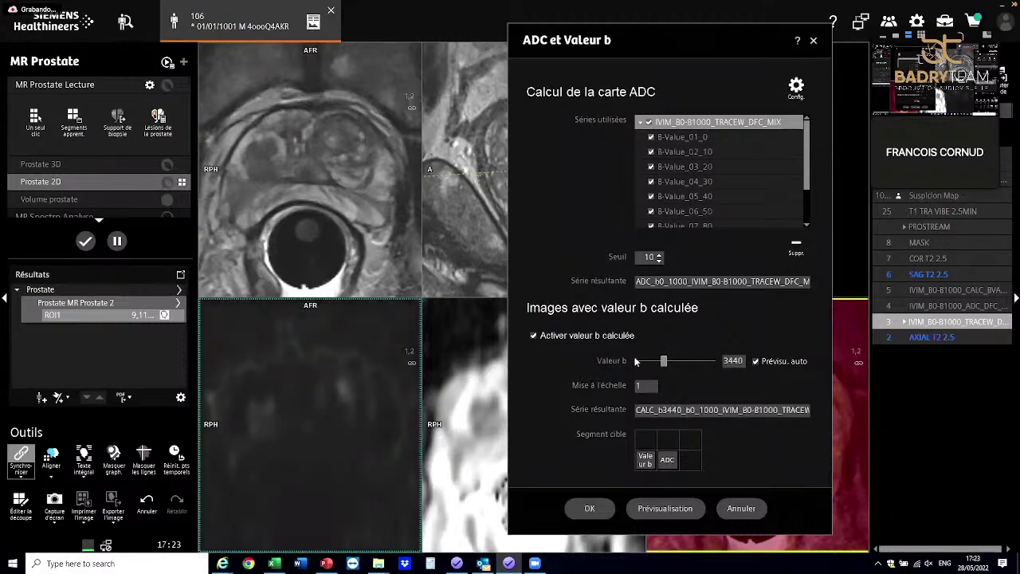
{"action": "left_click", "coordinate": [642, 361]}
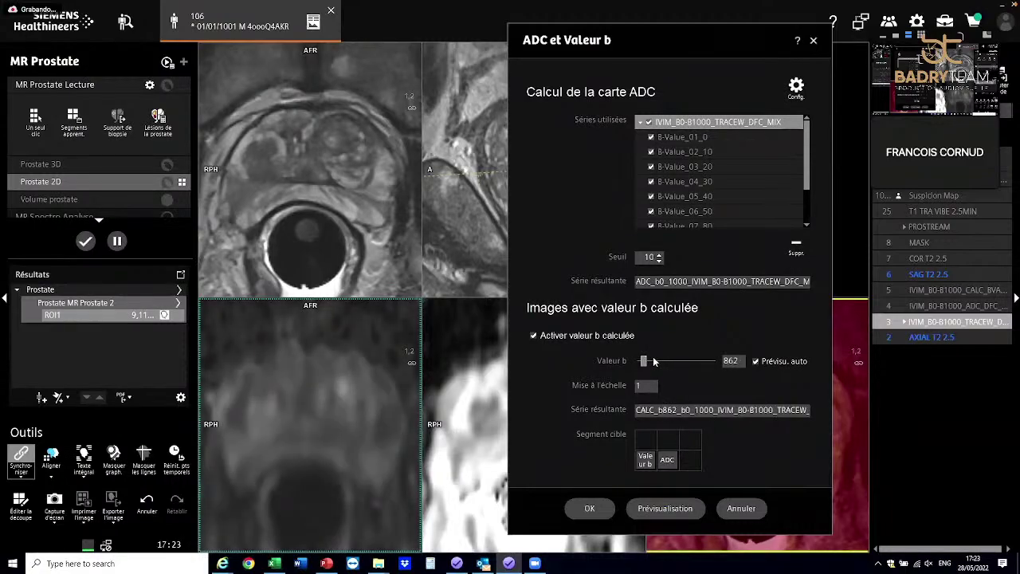
{"action": "left_click", "coordinate": [660, 361]}
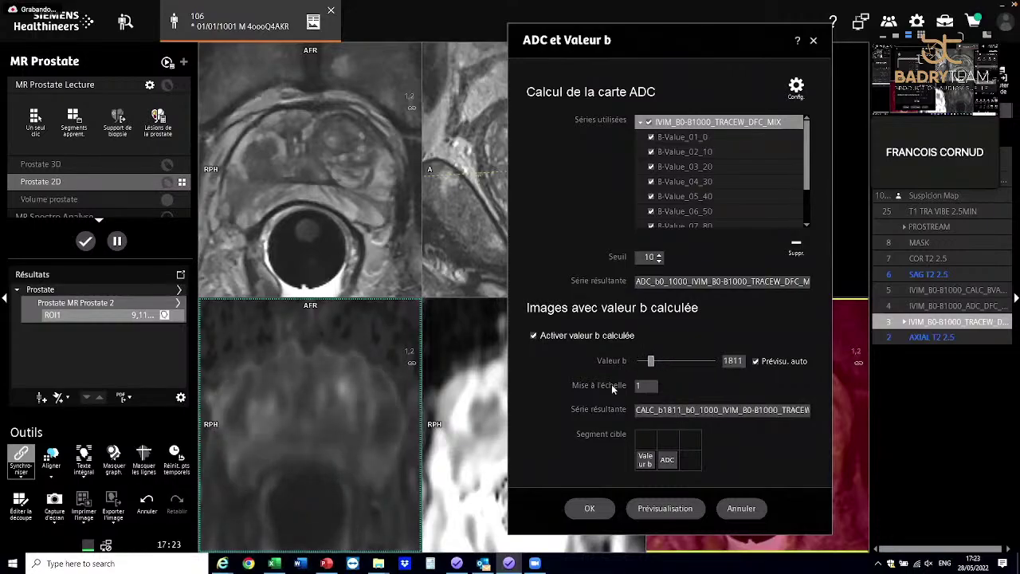
{"action": "left_click", "coordinate": [662, 361]}
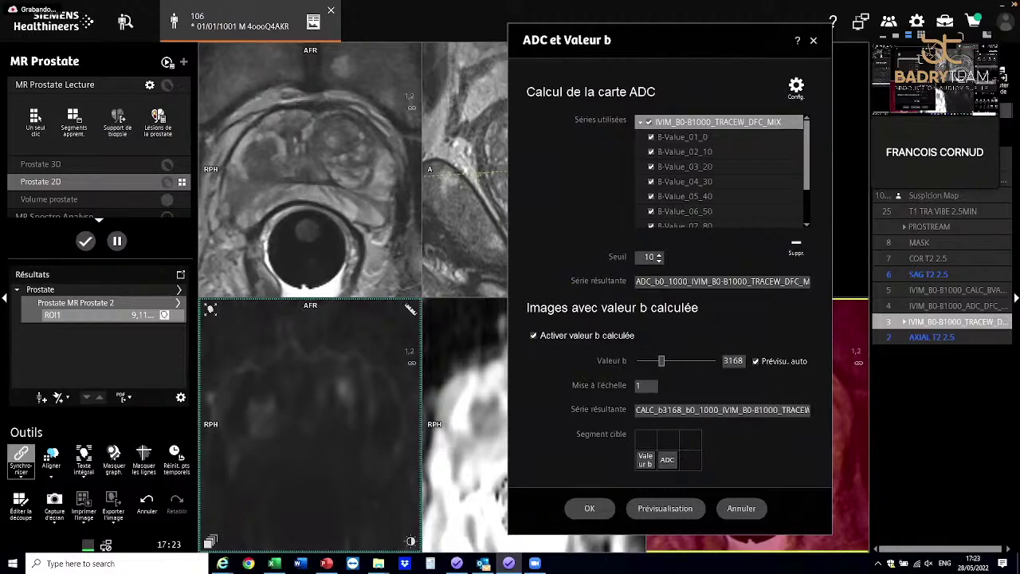
{"action": "left_click_drag", "start_coordinate": [269, 445], "coordinate": [271, 486]}
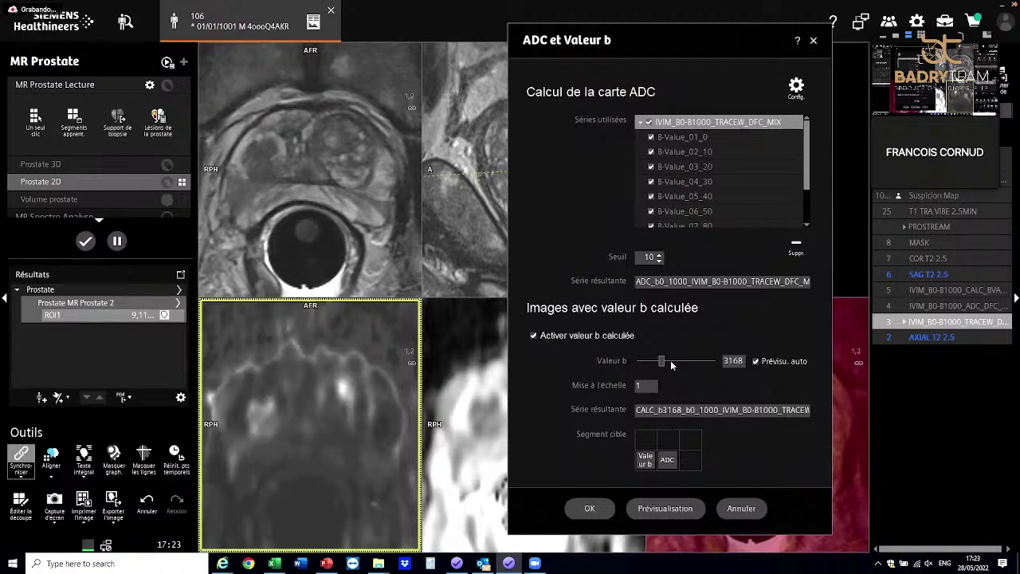
Step: Try calculated b-values of 3033 and 4661 and adjust the preview's windowing to darken the background
{"action": "left_click_drag", "start_coordinate": [671, 363], "coordinate": [669, 363]}
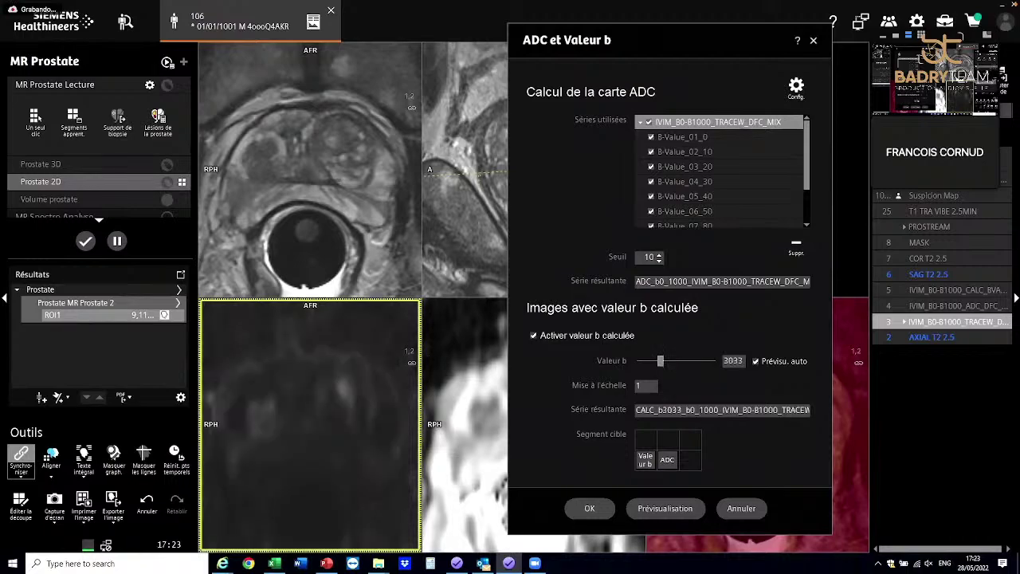
{"action": "left_click_drag", "start_coordinate": [660, 362], "coordinate": [674, 361]}
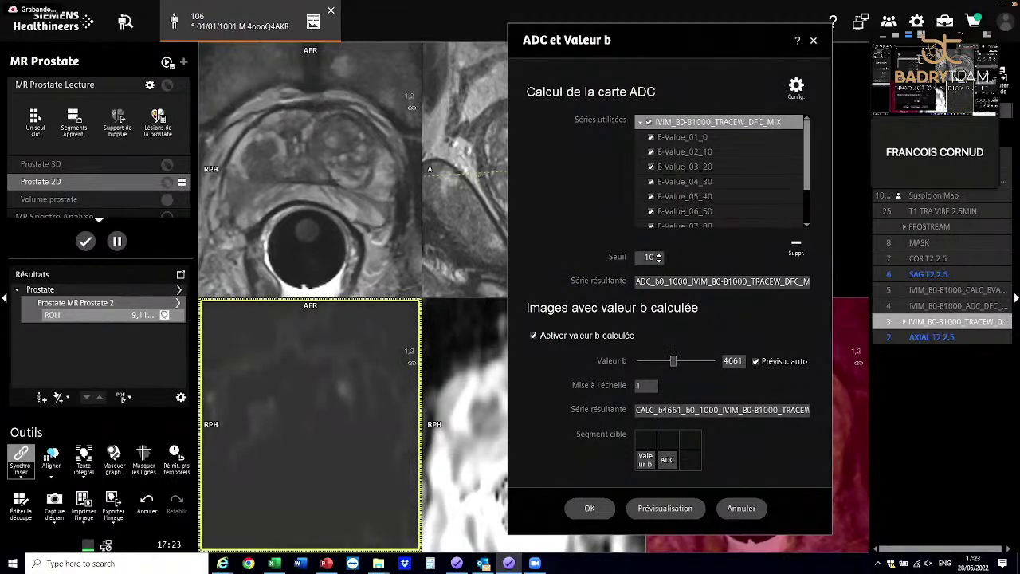
{"action": "left_click_drag", "start_coordinate": [299, 445], "coordinate": [320, 481]}
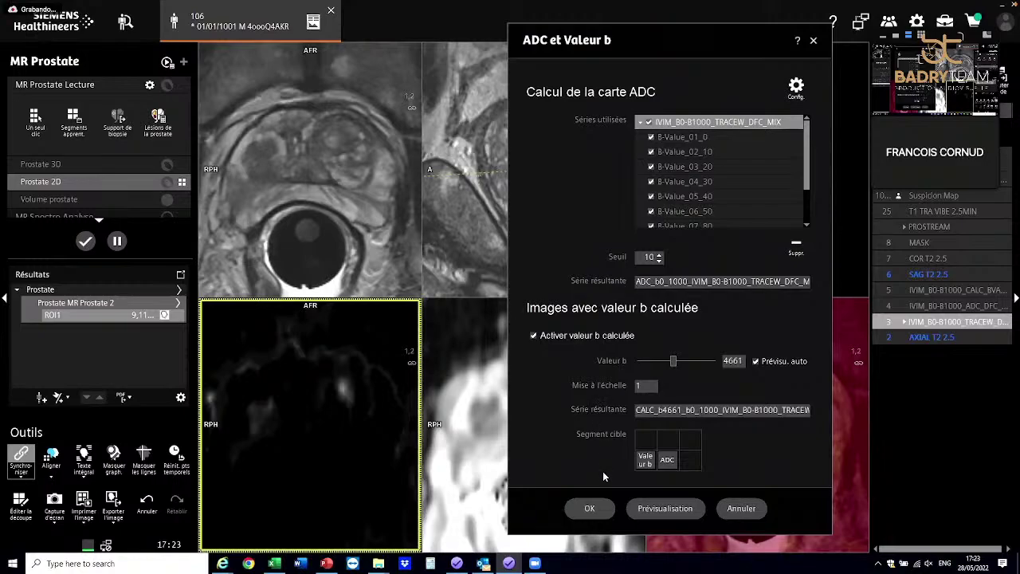
Step: Set the calculated b-value to 2693 and generate the ADC and b-value series
{"action": "left_click", "coordinate": [596, 513]}
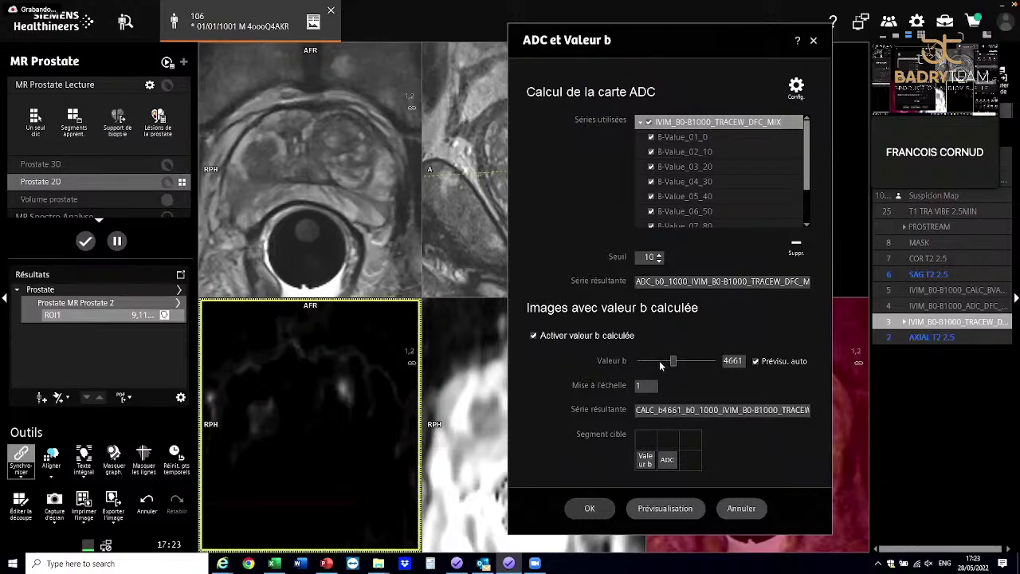
{"action": "left_click_drag", "start_coordinate": [674, 362], "coordinate": [656, 365]}
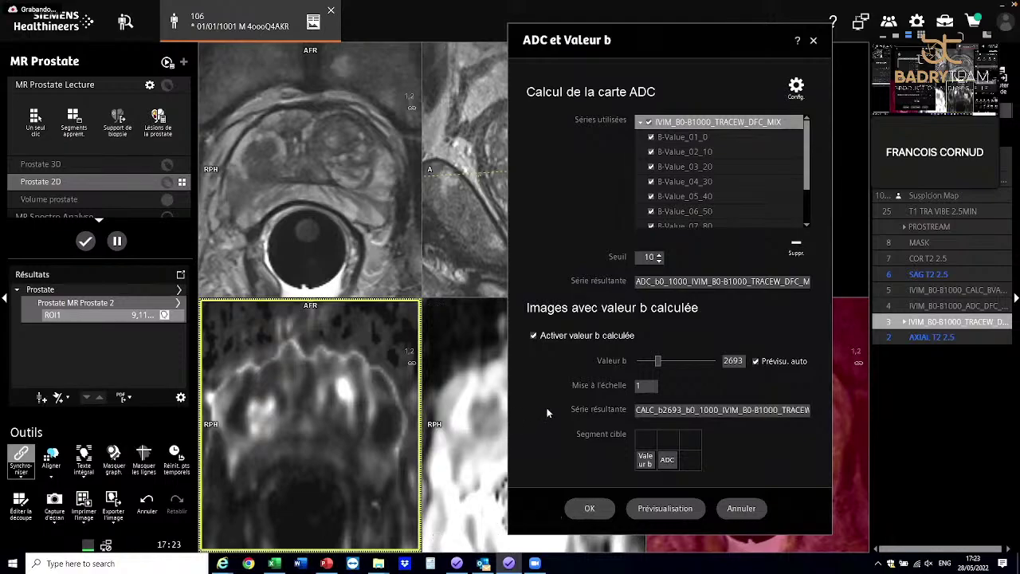
{"action": "left_click", "coordinate": [589, 509]}
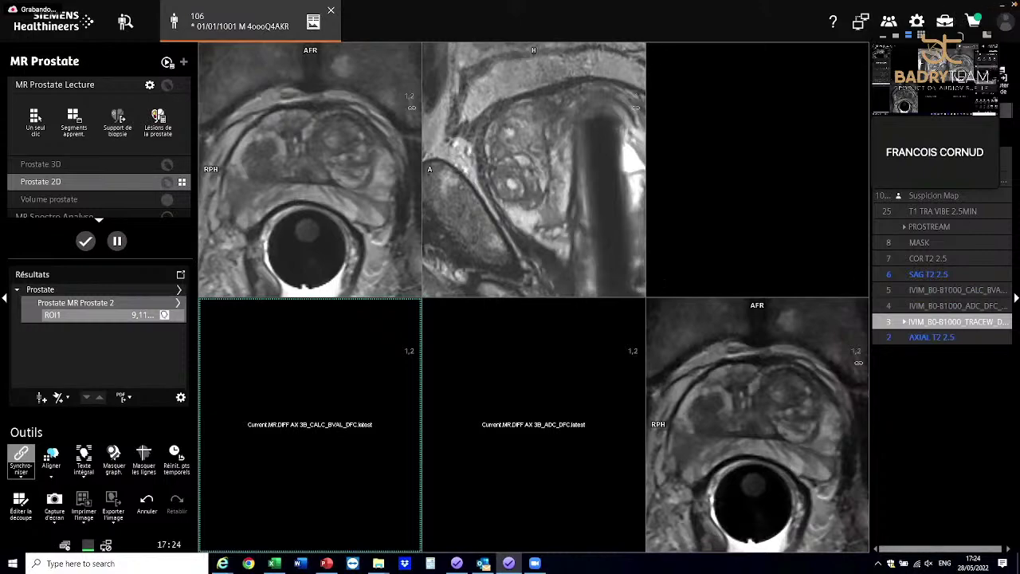
Step: Open the specimen image 1-PIECE.JPG from the case 106 folder, examine the tissue at its lower edge enlarged, and close the image
{"action": "left_click", "coordinate": [327, 564]}
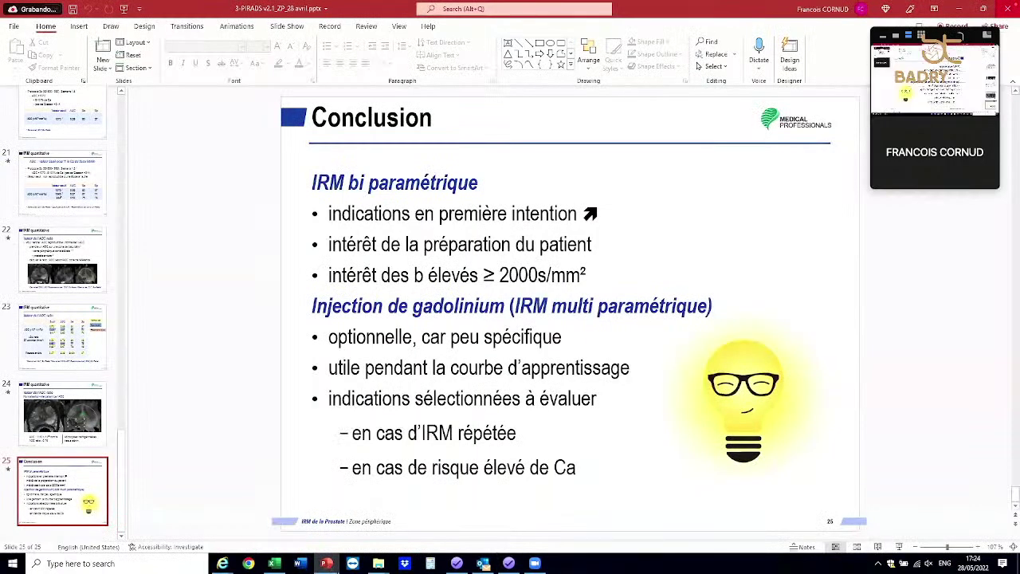
{"action": "left_click", "coordinate": [325, 563]}
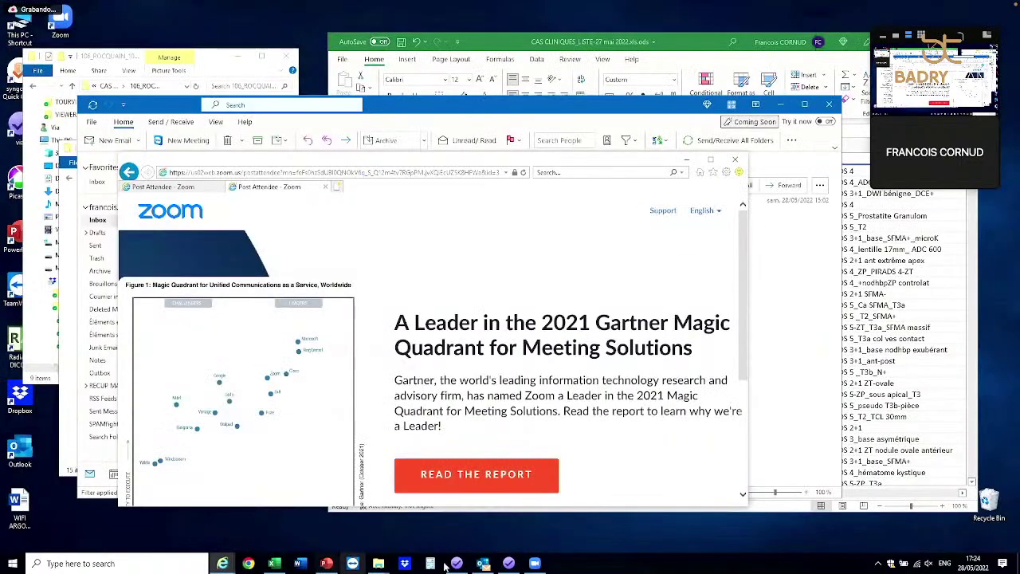
{"action": "left_click", "coordinate": [484, 564]}
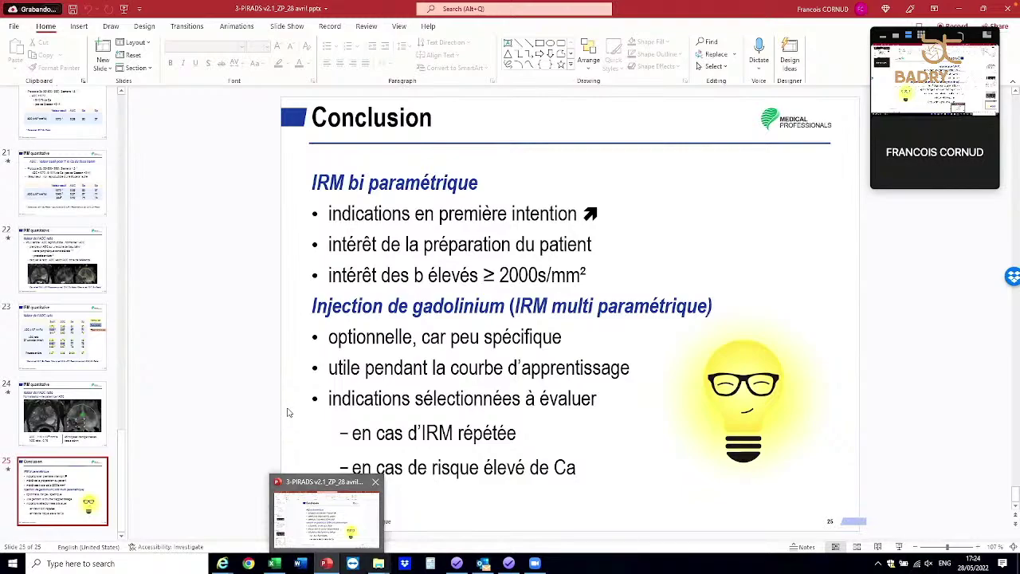
{"action": "key", "text": "alt+Tab"}
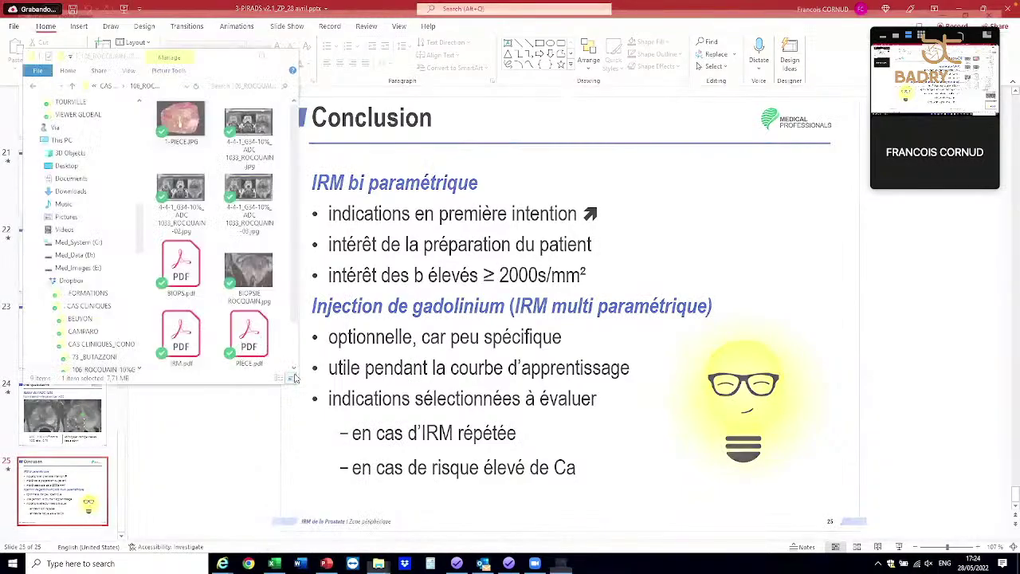
{"action": "key", "text": "Return"}
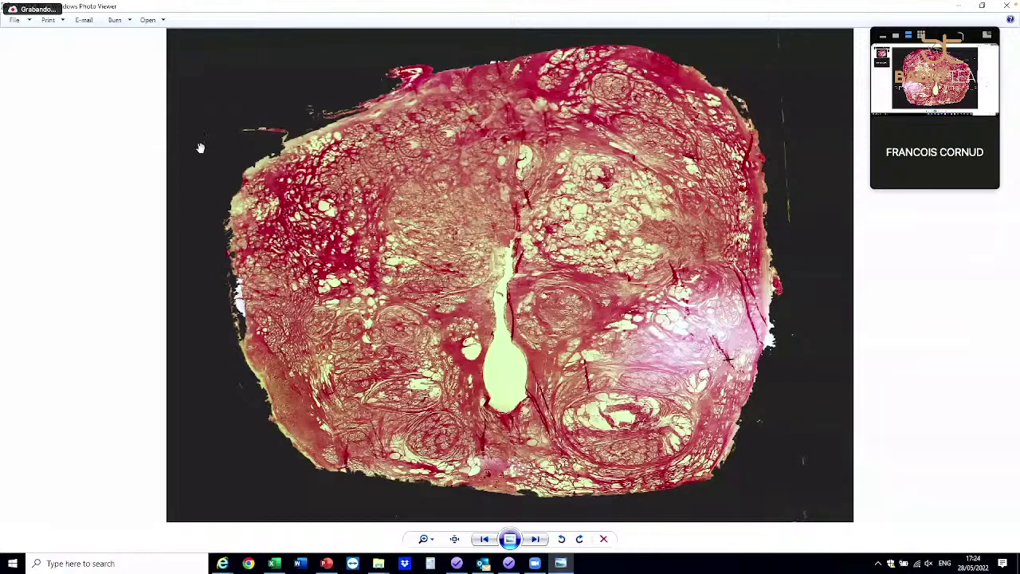
{"action": "scroll", "coordinate": [455, 437], "scroll_direction": "up", "scroll_amount": 3}
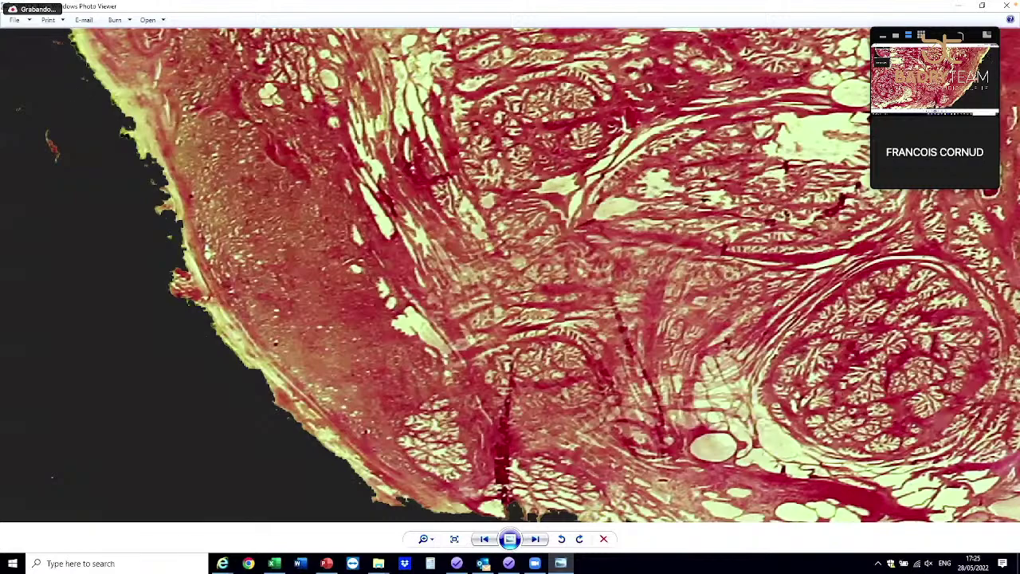
{"action": "left_click", "coordinate": [1007, 6]}
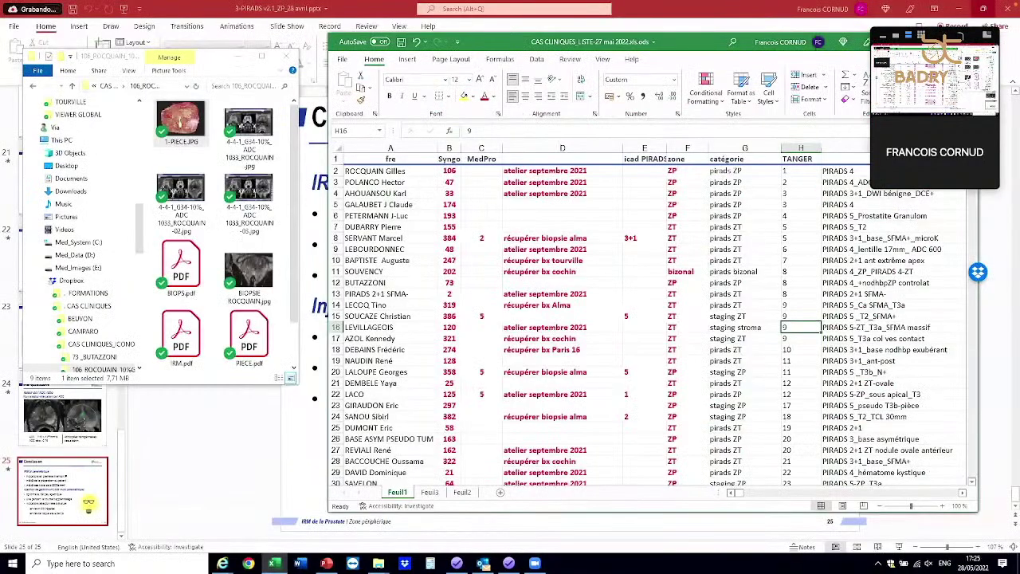
Step: Return to the MR reading application, search the patient selector for case 41 and open its study
{"action": "key", "text": "alt+Tab"}
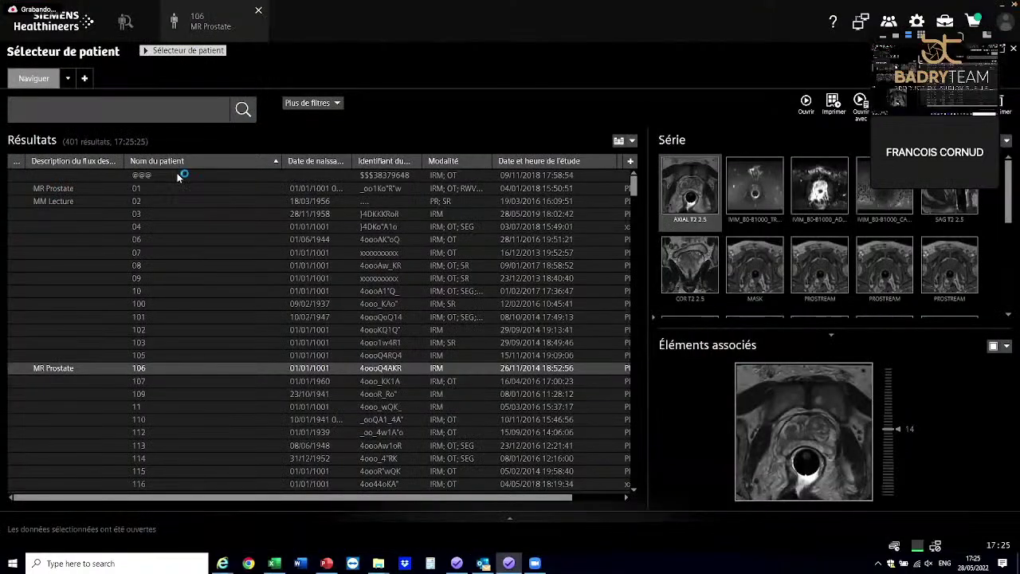
{"action": "type", "text": "41"}
{"action": "key", "text": "Return"}
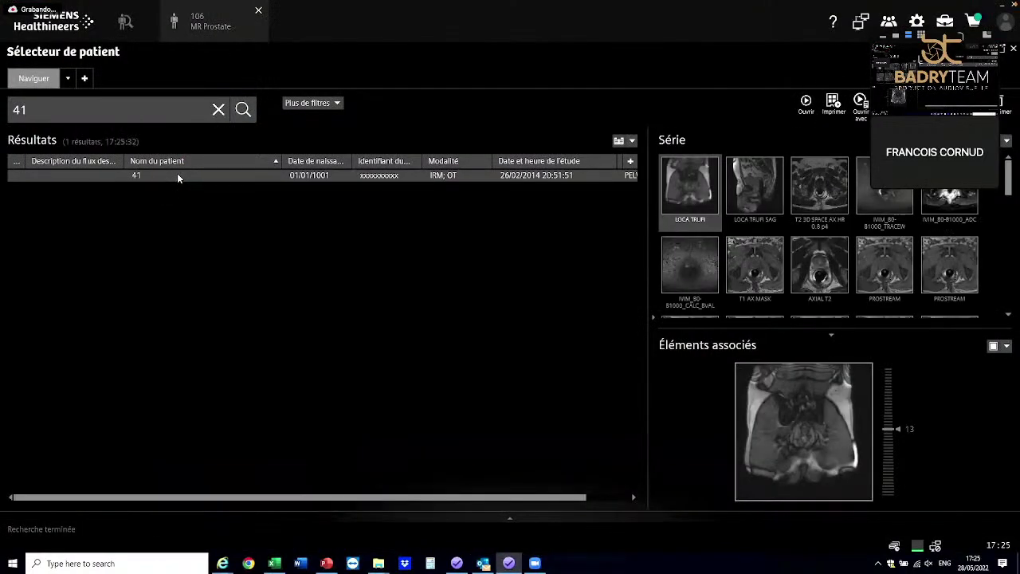
{"action": "double_click", "coordinate": [177, 174]}
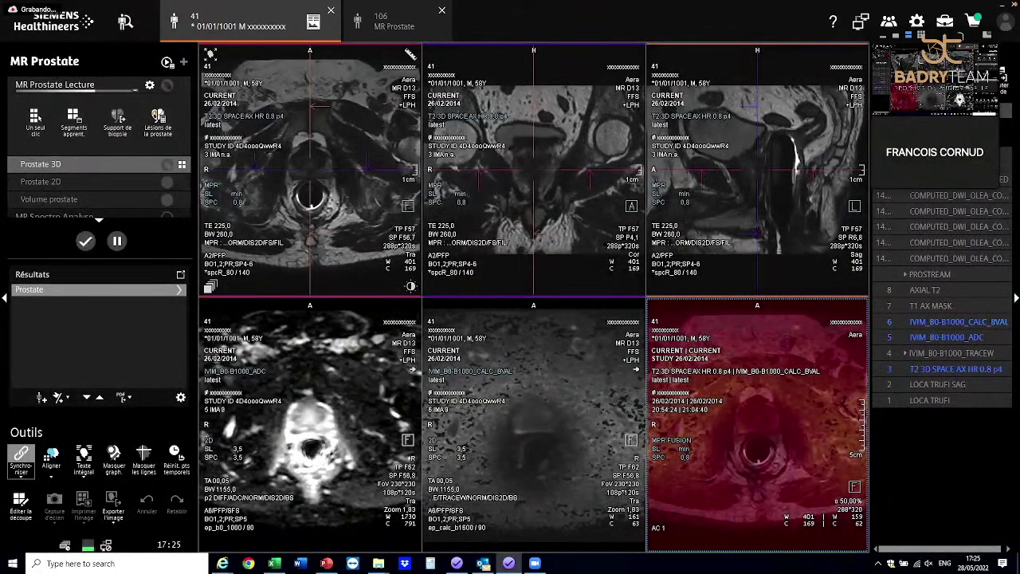
Step: Enlarge the prostate and adjust windowing to about W 185, C 84 on axial T2 and W 24, C 38 on the calculated b-value image
{"action": "scroll", "coordinate": [310, 169], "scroll_direction": "down", "scroll_amount": 4}
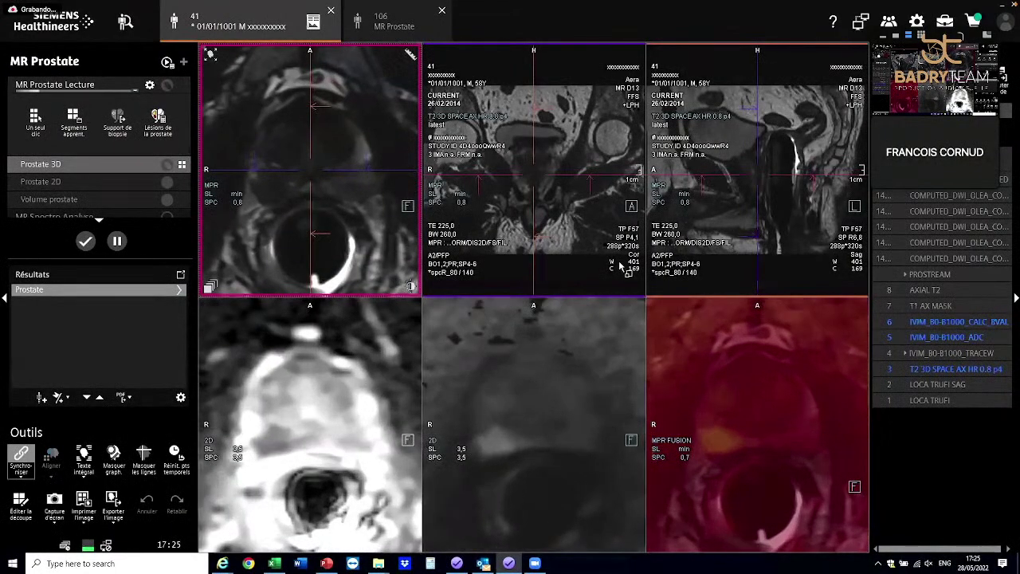
{"action": "left_click_drag", "start_coordinate": [319, 191], "coordinate": [276, 163]}
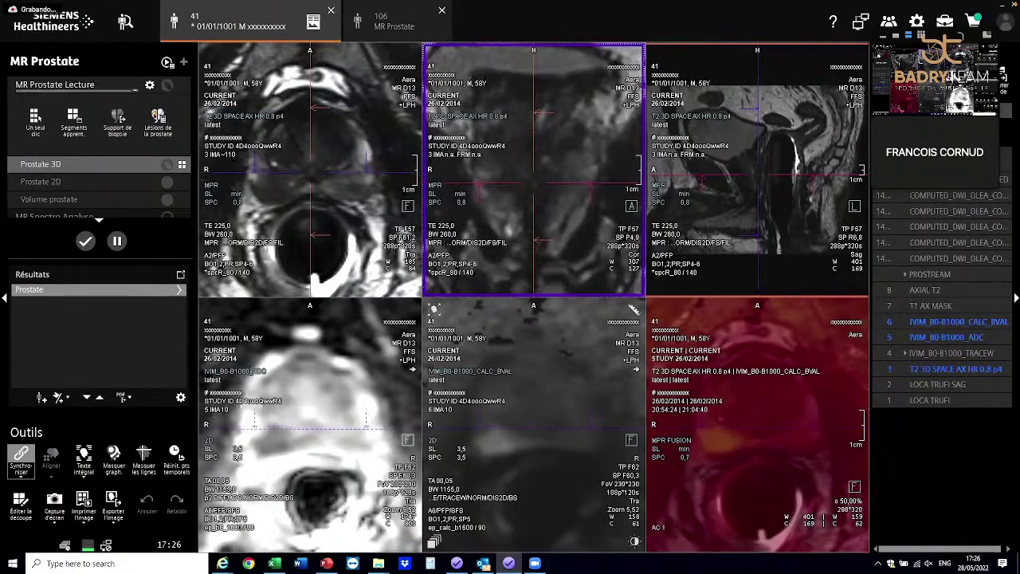
{"action": "left_click_drag", "start_coordinate": [571, 438], "coordinate": [571, 471]}
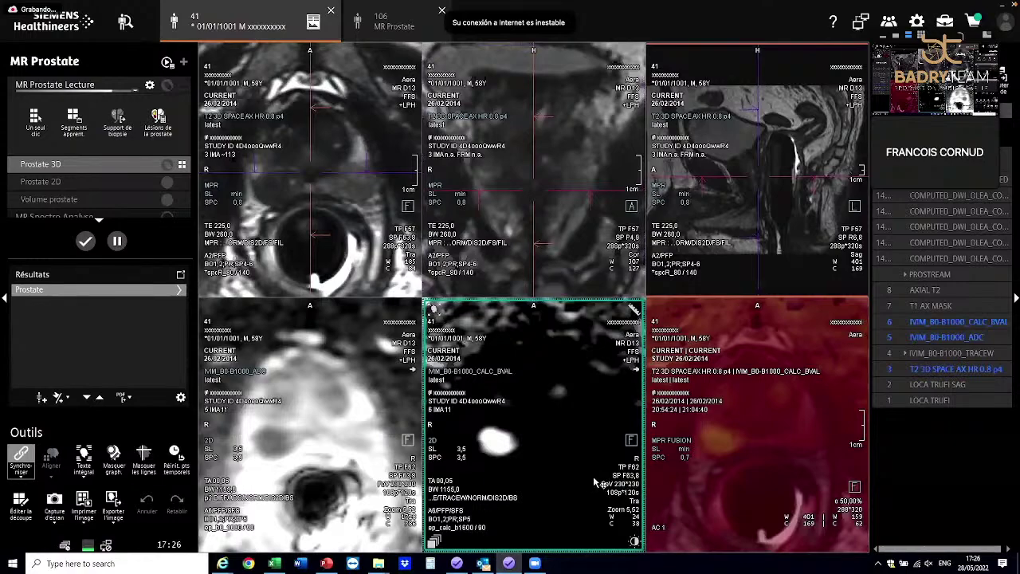
Step: Adjust the fusion image's windowing so the colour overlay highlights the focal lesion, and compare it with the ADC and calculated b-value slices
{"action": "left_click", "coordinate": [834, 473]}
{"action": "scroll", "coordinate": [835, 475], "scroll_direction": "up", "scroll_amount": 5}
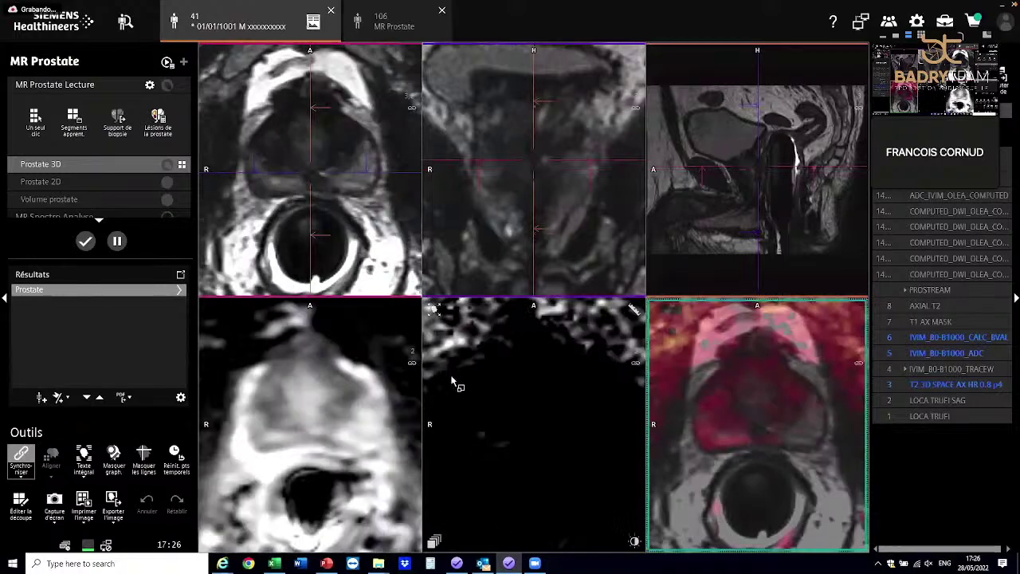
{"action": "scroll", "coordinate": [504, 397], "scroll_direction": "down", "scroll_amount": 5}
{"action": "scroll", "coordinate": [511, 413], "scroll_direction": "down", "scroll_amount": 2}
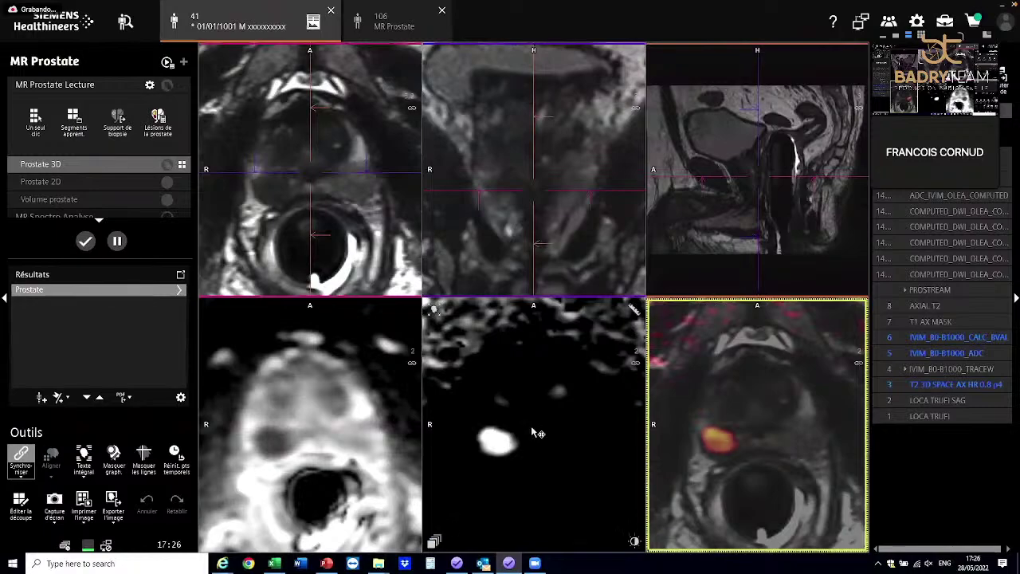
{"action": "scroll", "coordinate": [539, 439], "scroll_direction": "down", "scroll_amount": 2}
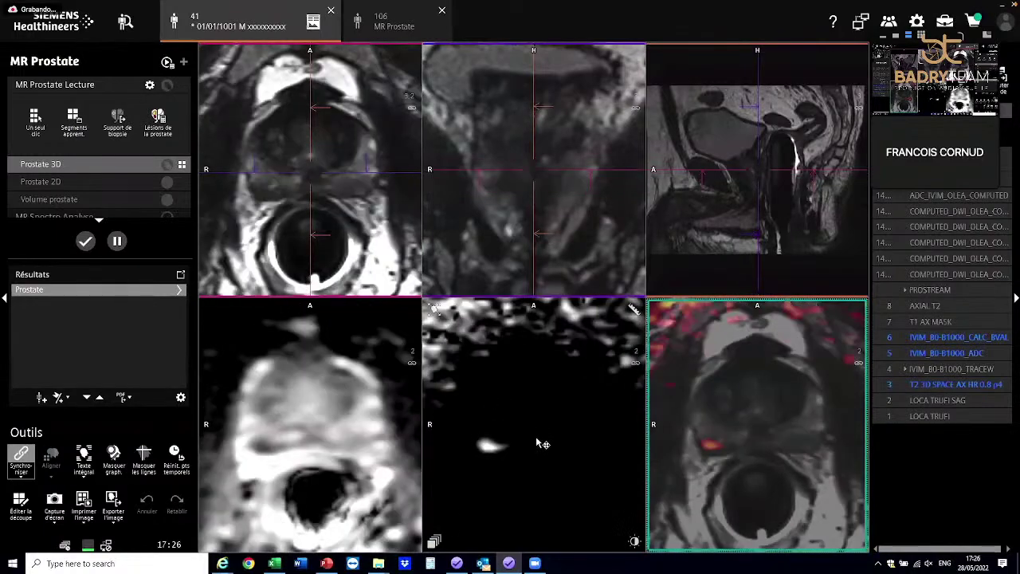
{"action": "scroll", "coordinate": [539, 444], "scroll_direction": "down", "scroll_amount": 1}
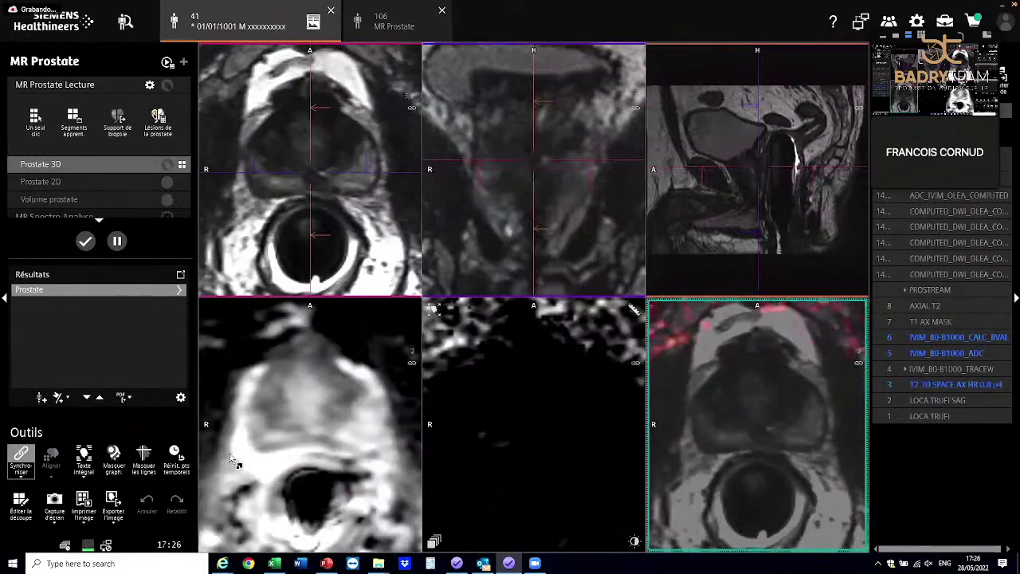
{"action": "scroll", "coordinate": [263, 453], "scroll_direction": "down", "scroll_amount": 1}
{"action": "scroll", "coordinate": [267, 450], "scroll_direction": "down", "scroll_amount": 1}
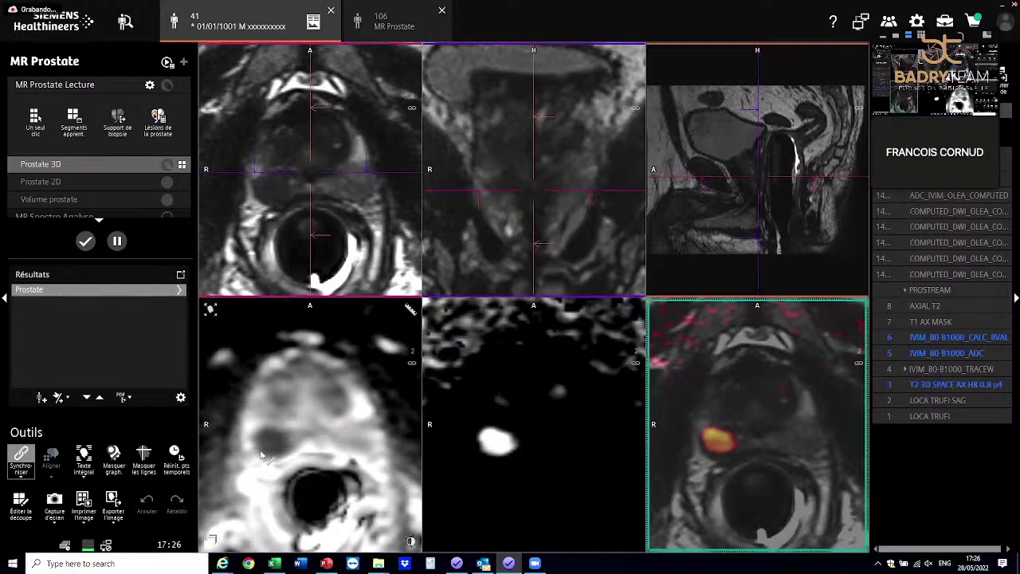
Step: Brighten axial T2 and measure the lesion with distance lines of about 1.32 cm on ADC and about 1.48 cm on T2
{"action": "scroll", "coordinate": [259, 439], "scroll_direction": "down", "scroll_amount": 1}
{"action": "left_click_drag", "start_coordinate": [255, 433], "coordinate": [288, 455]}
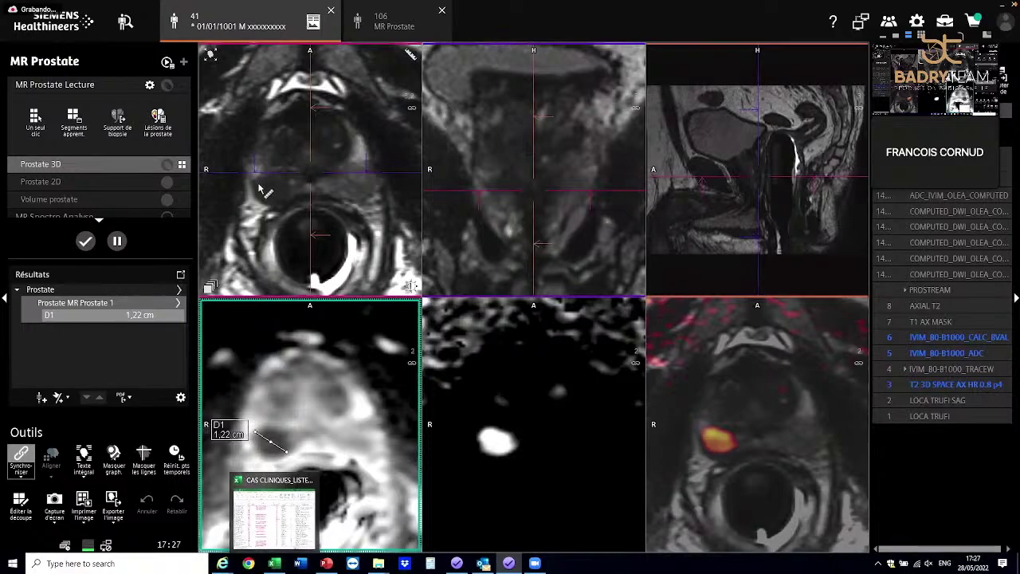
{"action": "left_click", "coordinate": [258, 185]}
{"action": "left_click_drag", "start_coordinate": [255, 185], "coordinate": [288, 201]}
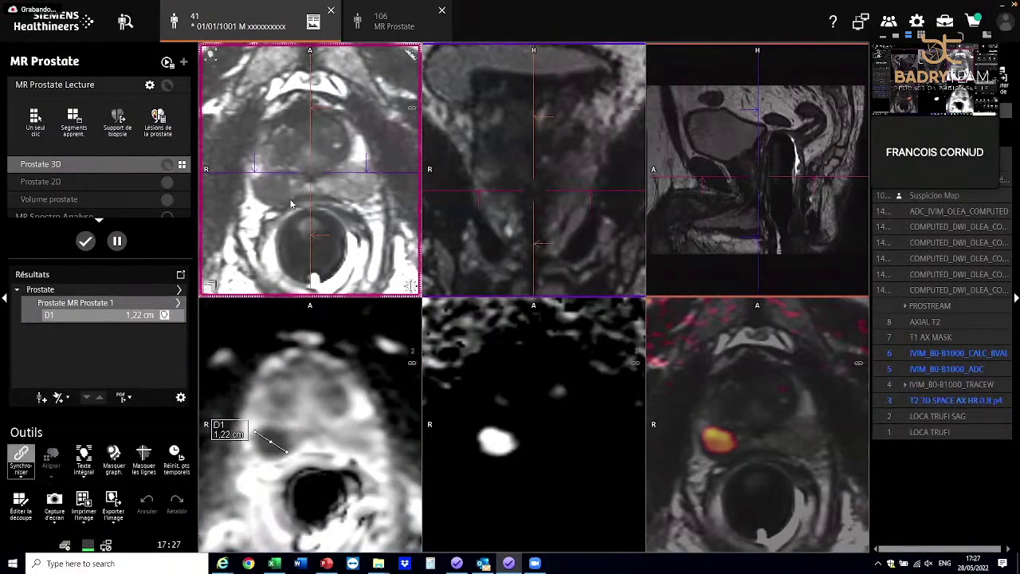
{"action": "mouse_move", "coordinate": [251, 178]}
{"action": "left_mouse_down"}
{"action": "mouse_move", "coordinate": [298, 207]}
{"action": "mouse_move", "coordinate": [291, 200]}
{"action": "left_mouse_up"}
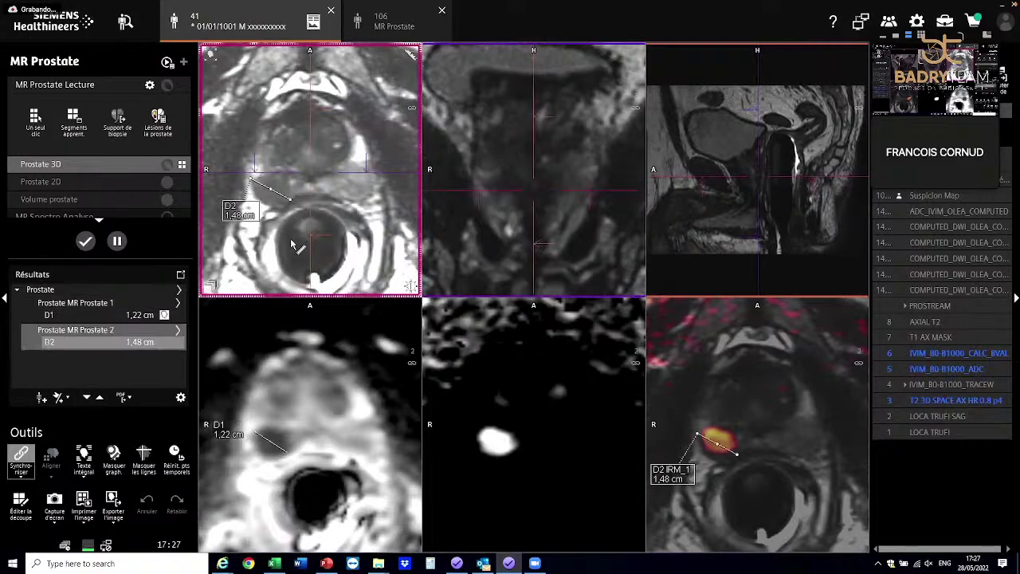
{"action": "left_click", "coordinate": [283, 450]}
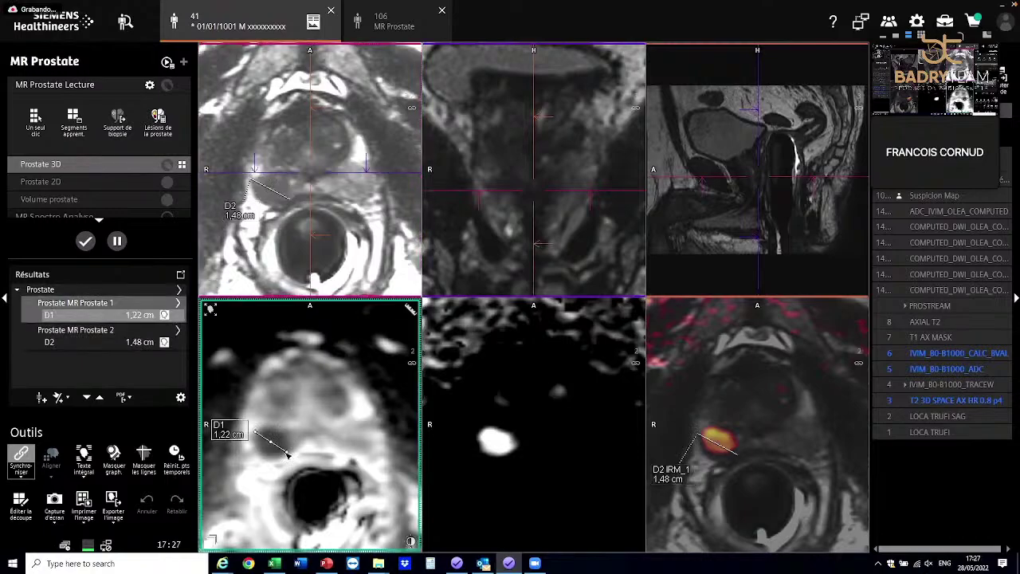
{"action": "left_click_drag", "start_coordinate": [289, 455], "coordinate": [292, 452]}
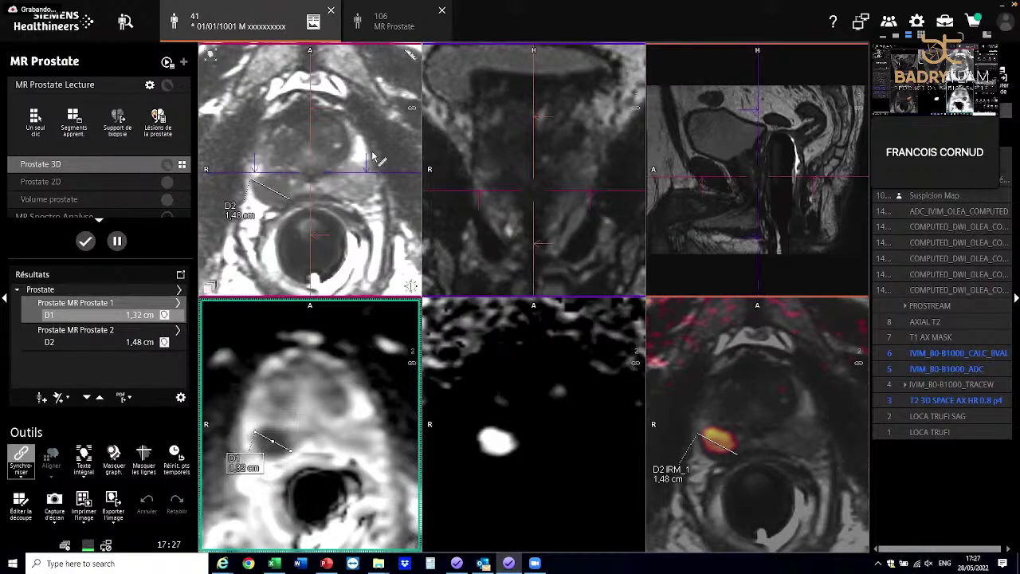
Step: Review the axial slices above and below the lesion and brighten the anatomical background of the fusion image
{"action": "scroll", "coordinate": [358, 227], "scroll_direction": "down", "scroll_amount": 2}
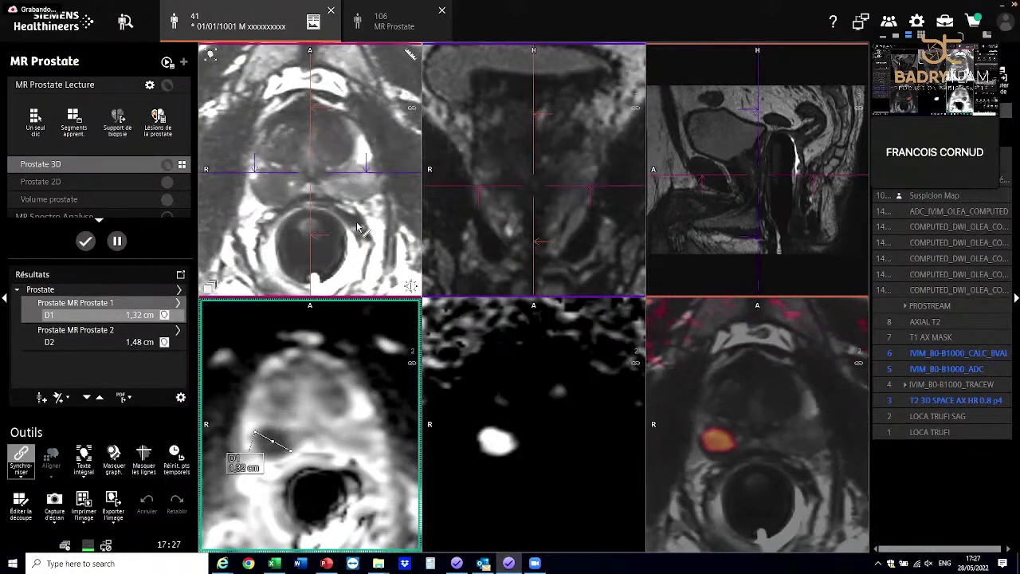
{"action": "scroll", "coordinate": [357, 228], "scroll_direction": "down", "scroll_amount": 4}
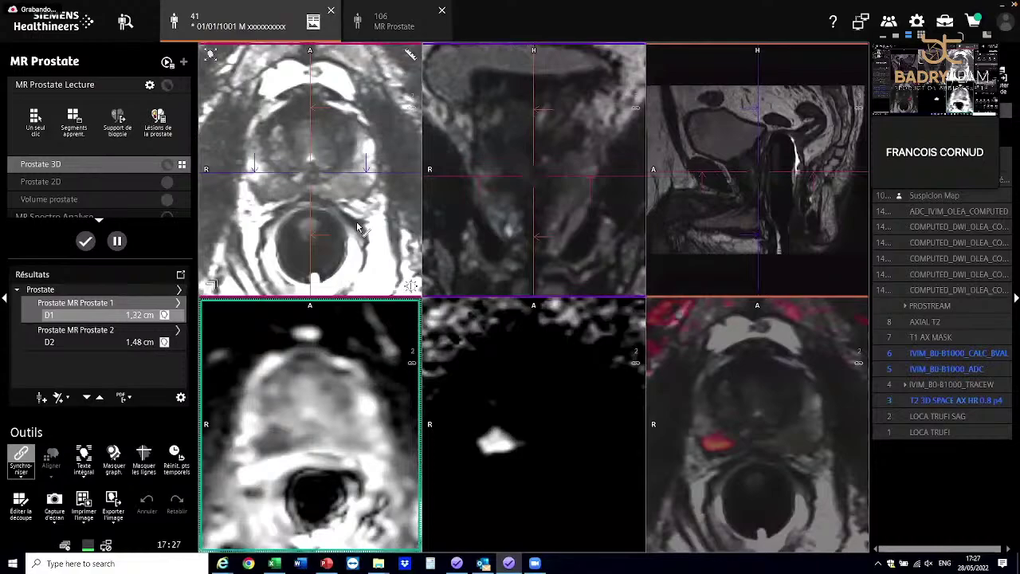
{"action": "scroll", "coordinate": [357, 227], "scroll_direction": "up", "scroll_amount": 5}
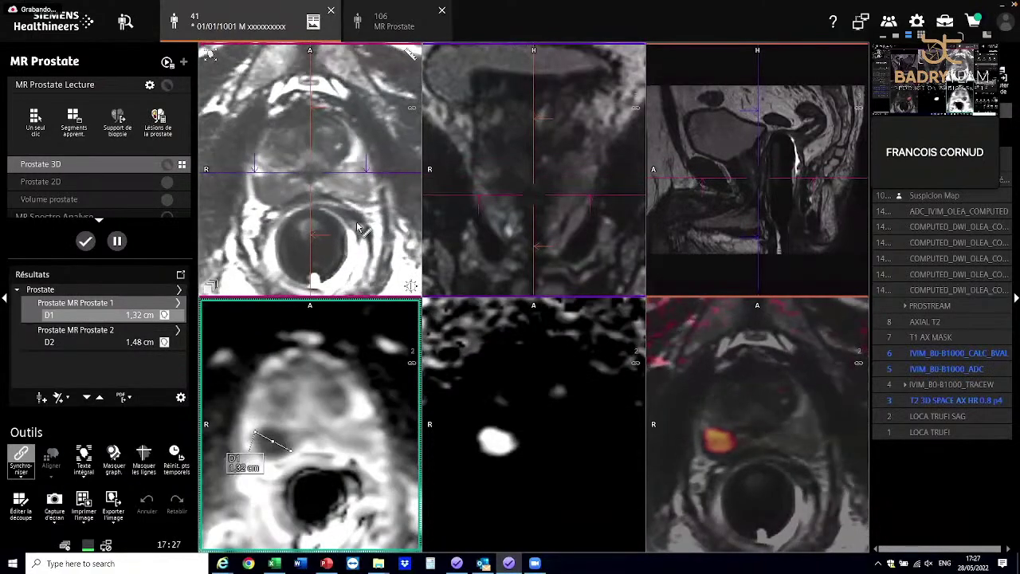
{"action": "scroll", "coordinate": [358, 227], "scroll_direction": "down", "scroll_amount": 3}
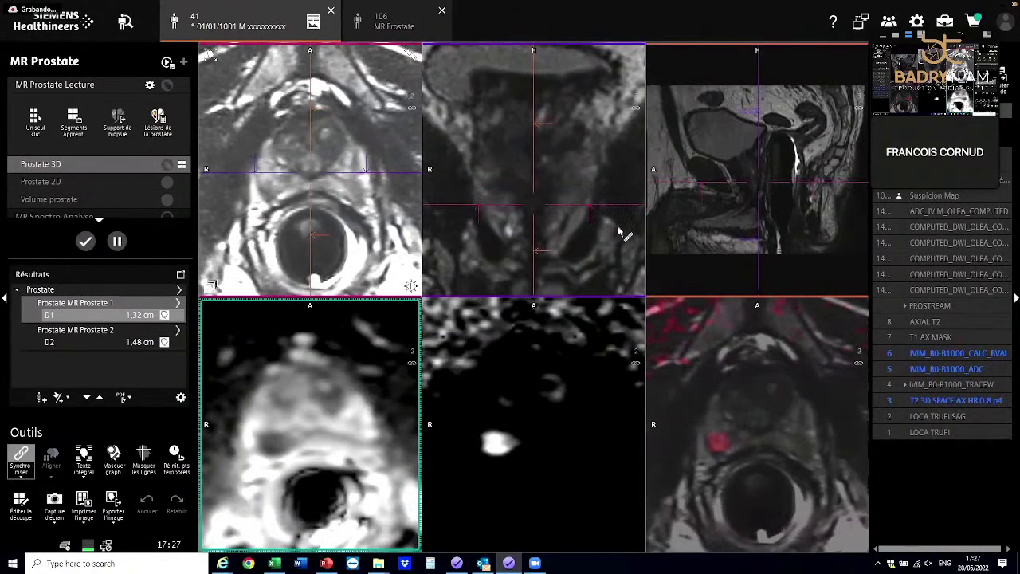
{"action": "scroll", "coordinate": [710, 412], "scroll_direction": "up", "scroll_amount": 3}
{"action": "scroll", "coordinate": [704, 394], "scroll_direction": "up", "scroll_amount": 2}
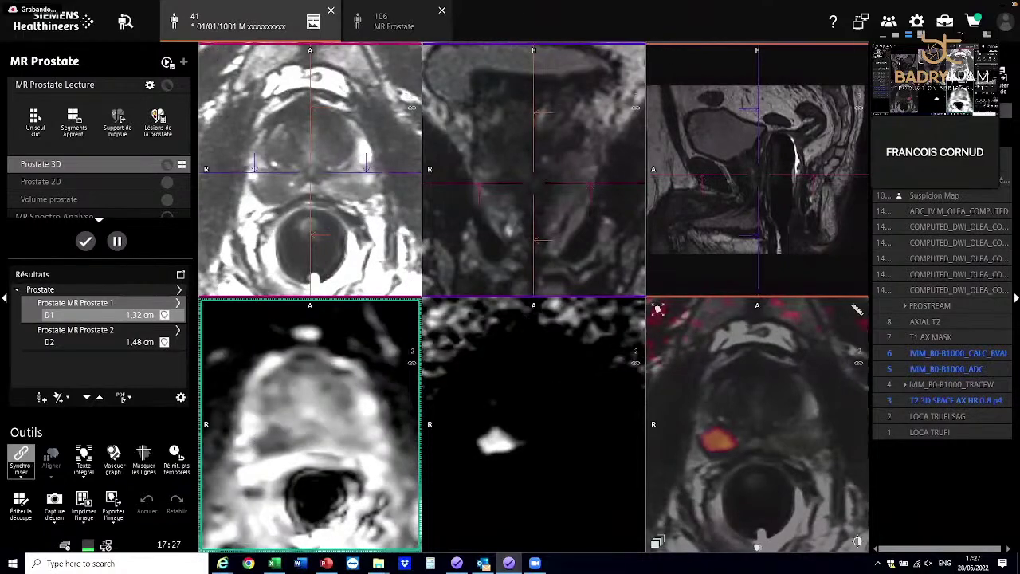
{"action": "left_click_drag", "start_coordinate": [701, 401], "coordinate": [527, 467]}
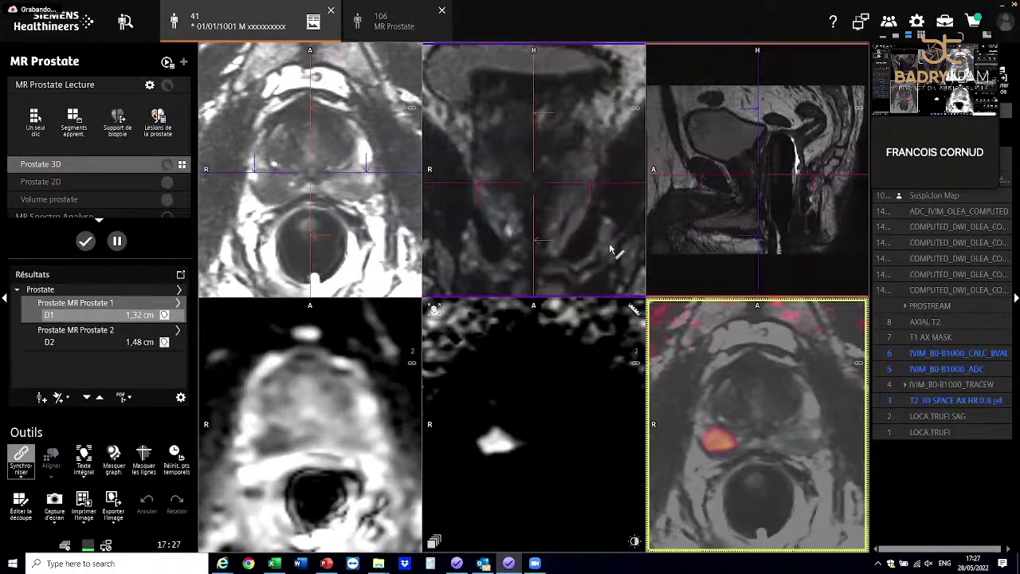
Step: Enlarge and brighten the sagittal T2 image, with the reference planes centred on the lesion in the axial T2 image
{"action": "left_click_drag", "start_coordinate": [834, 268], "coordinate": [750, 160]}
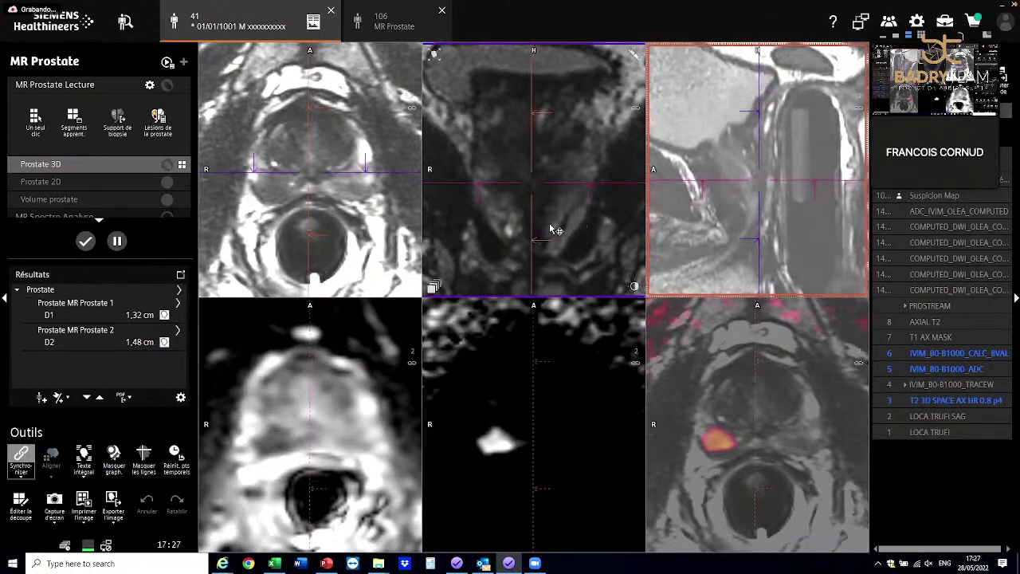
{"action": "left_click", "coordinate": [269, 188]}
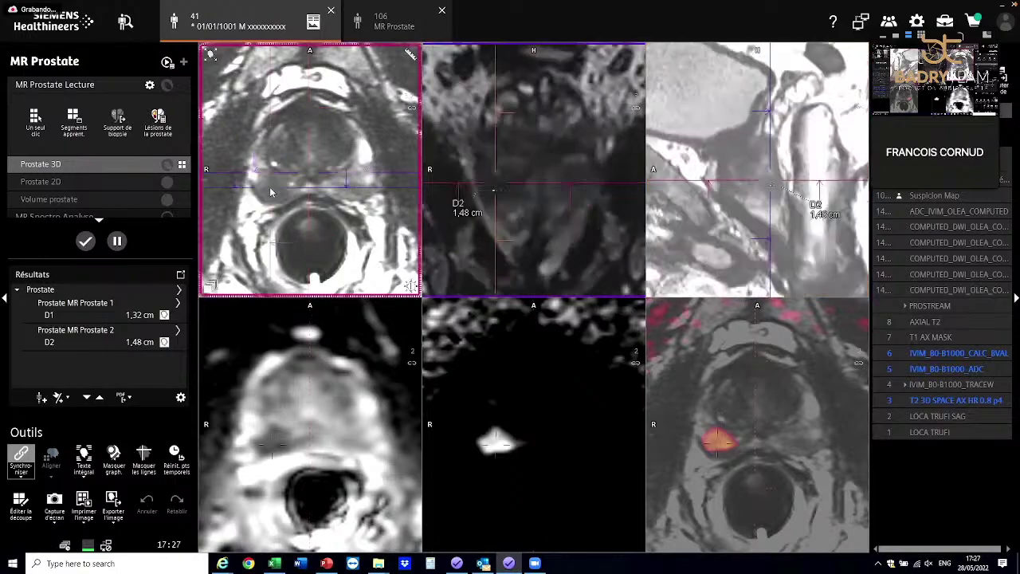
{"action": "left_click", "coordinate": [821, 209]}
{"action": "left_click_drag", "start_coordinate": [821, 188], "coordinate": [821, 204]}
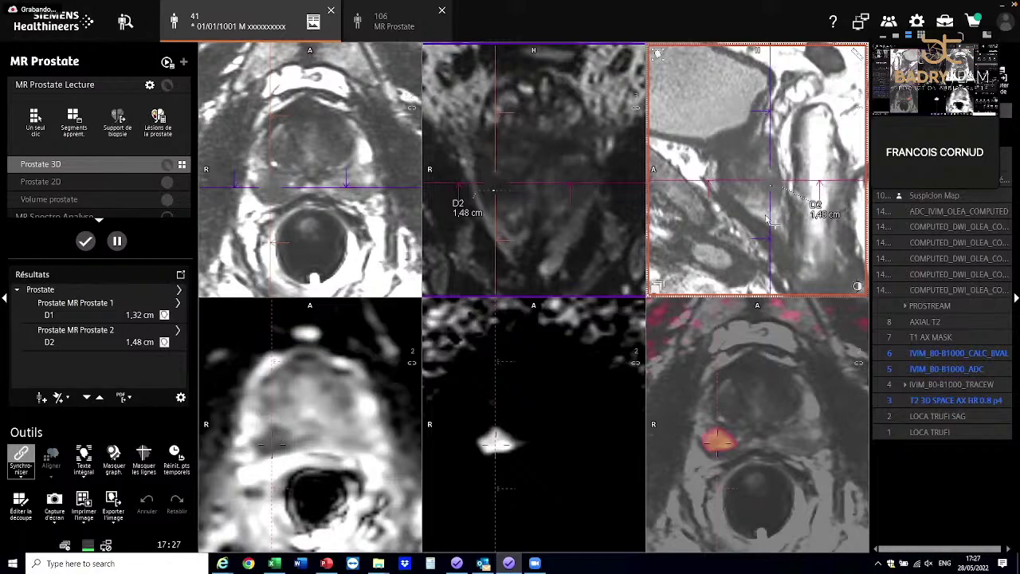
{"action": "key", "text": "XF86AudioRaiseVolume"}
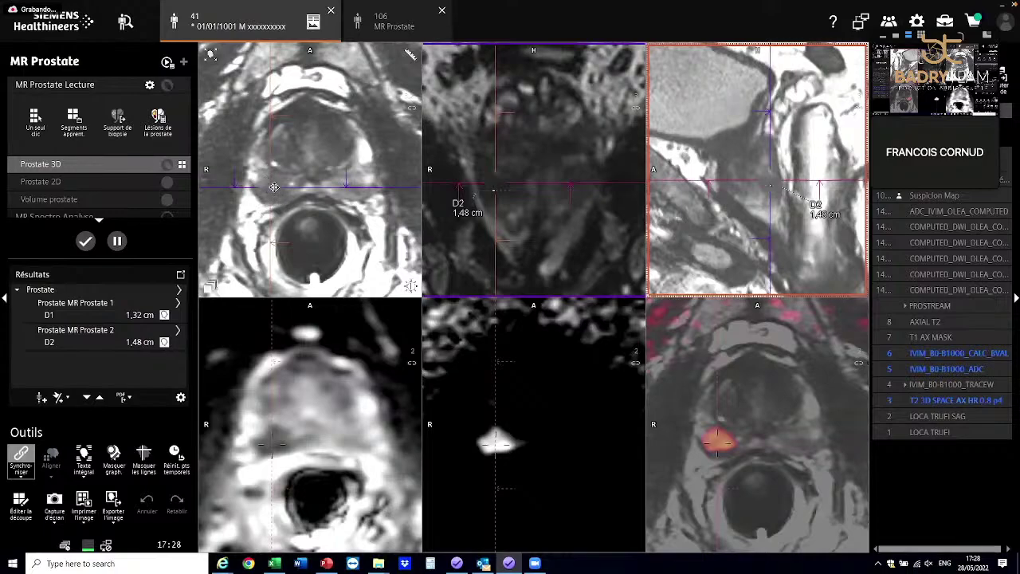
Step: Draw a freehand ROI of about 0.18 cm² inside the lesion on the ADC image and place its label clear of the lesion
{"action": "scroll", "coordinate": [302, 201], "scroll_direction": "down", "scroll_amount": 2}
{"action": "mouse_move", "coordinate": [409, 311]}
{"action": "left_click", "coordinate": [396, 331]}
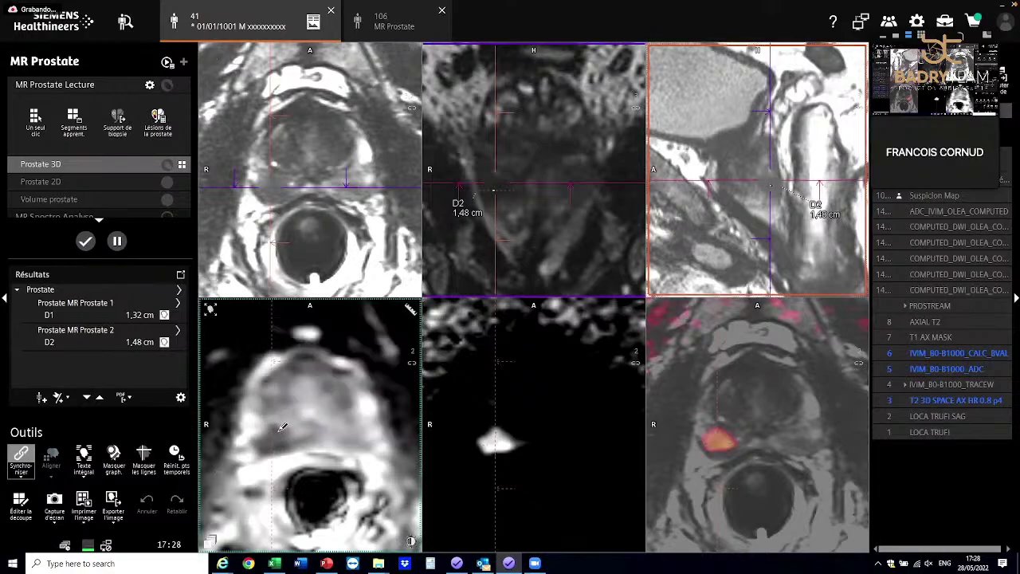
{"action": "left_click_drag", "start_coordinate": [272, 436], "coordinate": [271, 444]}
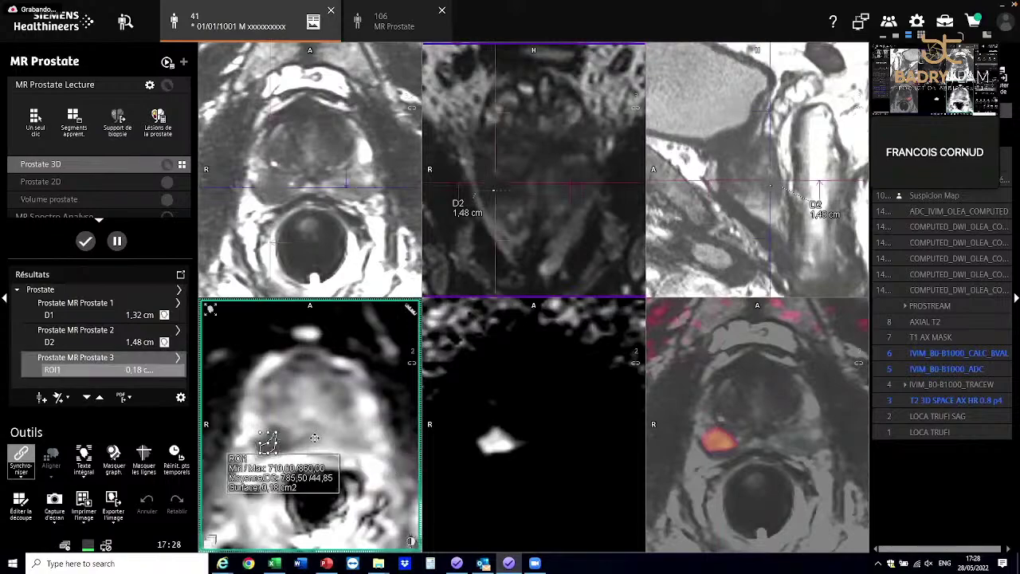
{"action": "left_click_drag", "start_coordinate": [337, 349], "coordinate": [354, 354]}
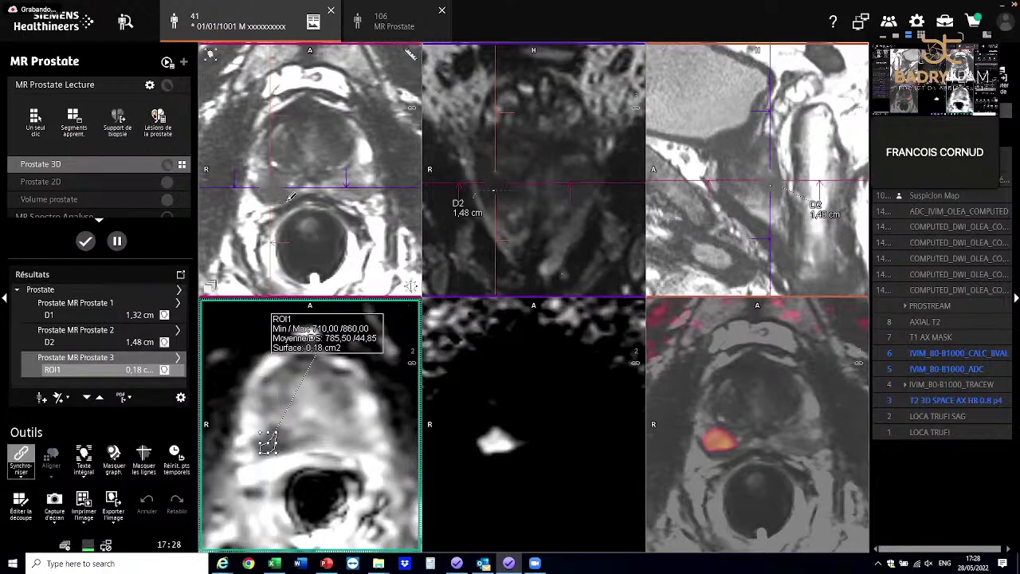
Step: Brighten the coronal T2 image and move through the coronal slices around the lesion
{"action": "left_click", "coordinate": [565, 149]}
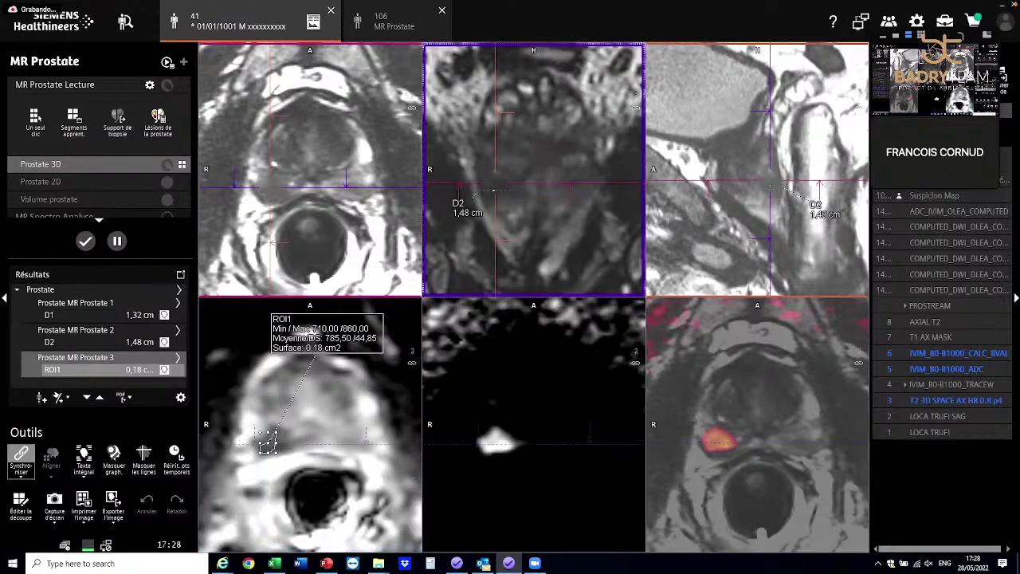
{"action": "left_click_drag", "start_coordinate": [565, 149], "coordinate": [567, 139]}
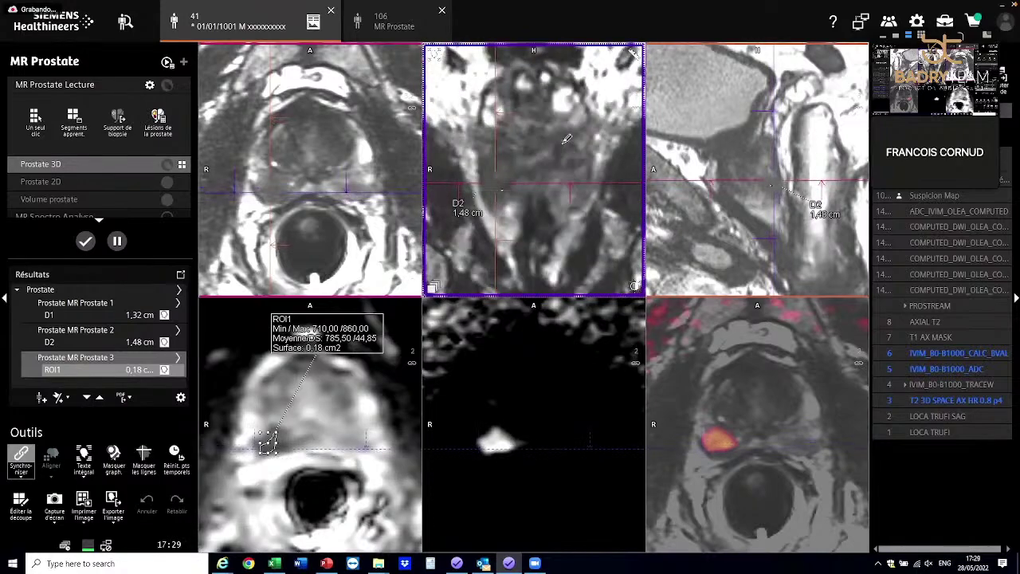
{"action": "scroll", "coordinate": [563, 143], "scroll_direction": "up", "scroll_amount": 5}
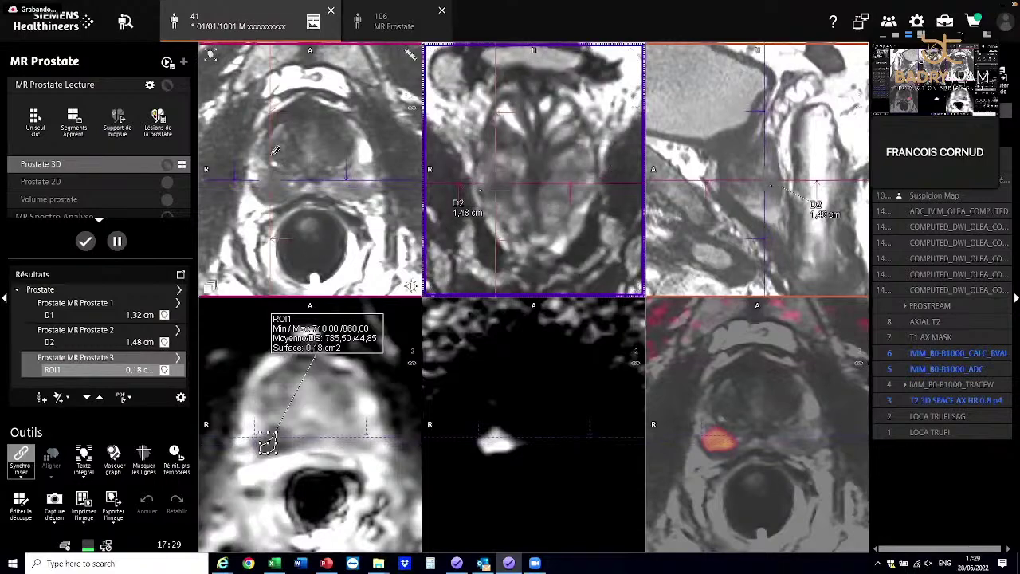
Step: Tilt the reference planes on axial T2 to produce oblique coronal and sagittal views through the lesion
{"action": "left_click", "coordinate": [274, 112]}
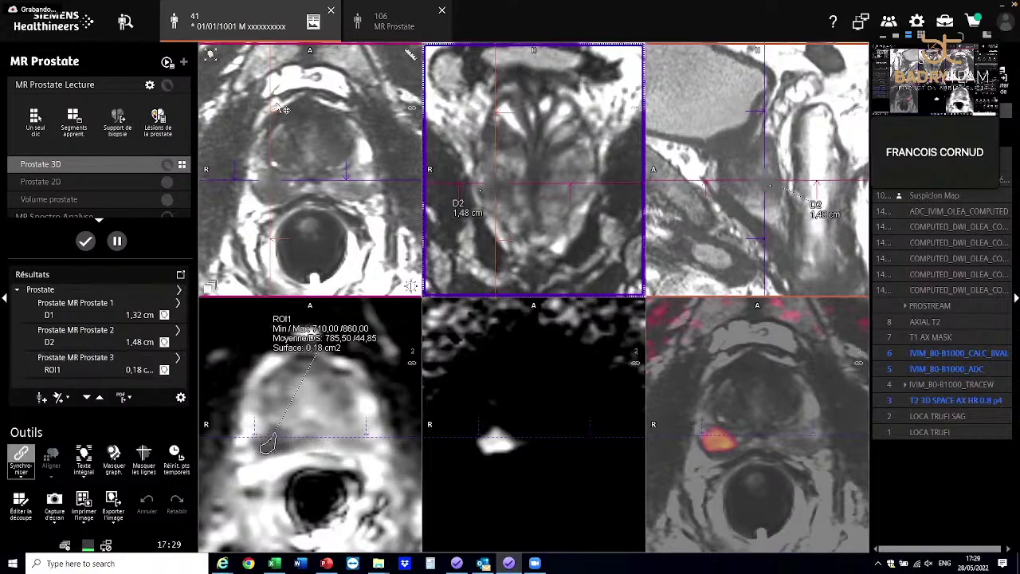
{"action": "left_click_drag", "start_coordinate": [271, 72], "coordinate": [292, 77]}
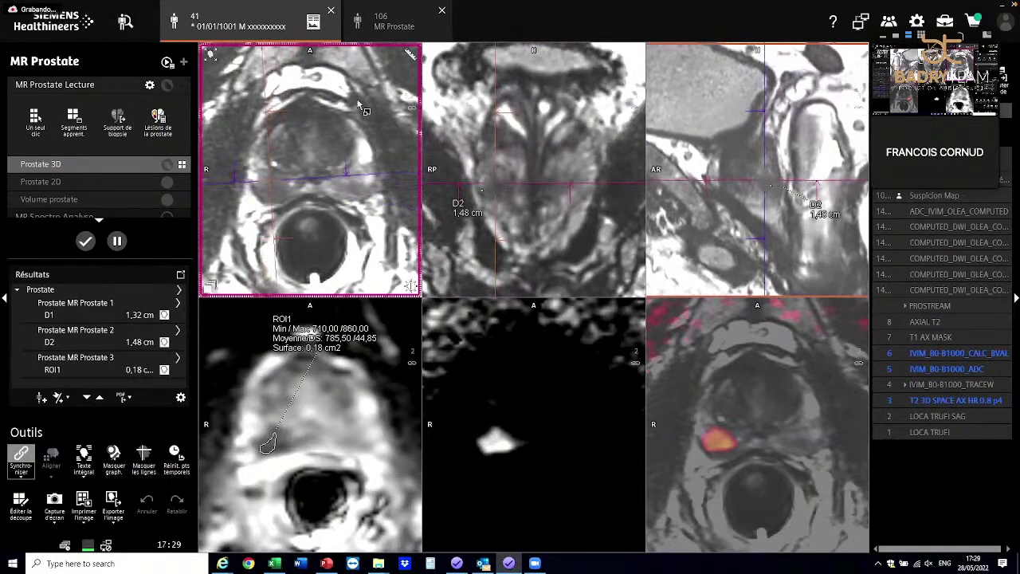
{"action": "left_click_drag", "start_coordinate": [807, 264], "coordinate": [812, 263]}
{"action": "left_click_drag", "start_coordinate": [817, 185], "coordinate": [806, 257]}
{"action": "left_click_drag", "start_coordinate": [303, 184], "coordinate": [311, 191]}
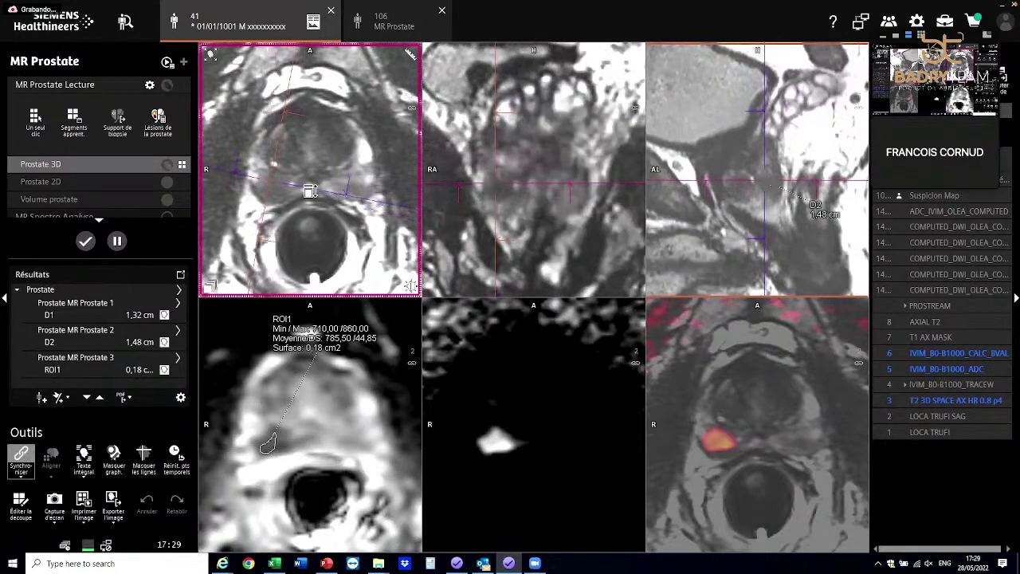
Step: Enlarge the oblique sagittal T2 image around the prostate and examine the axial slices above the lesion
{"action": "left_click_drag", "start_coordinate": [757, 170], "coordinate": [757, 208]}
{"action": "scroll", "coordinate": [310, 191], "scroll_direction": "down", "scroll_amount": 5}
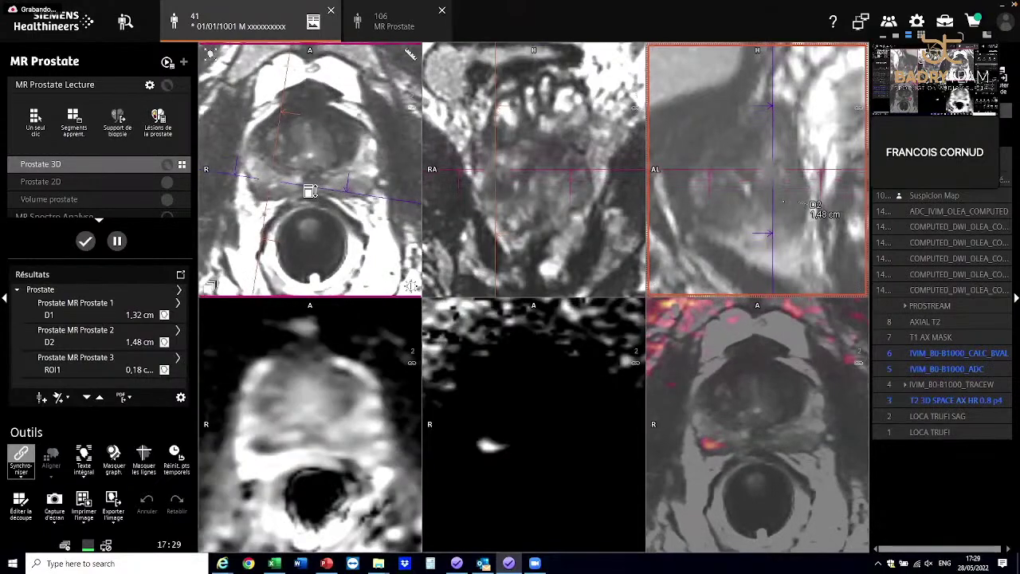
{"action": "scroll", "coordinate": [310, 191], "scroll_direction": "down", "scroll_amount": 3}
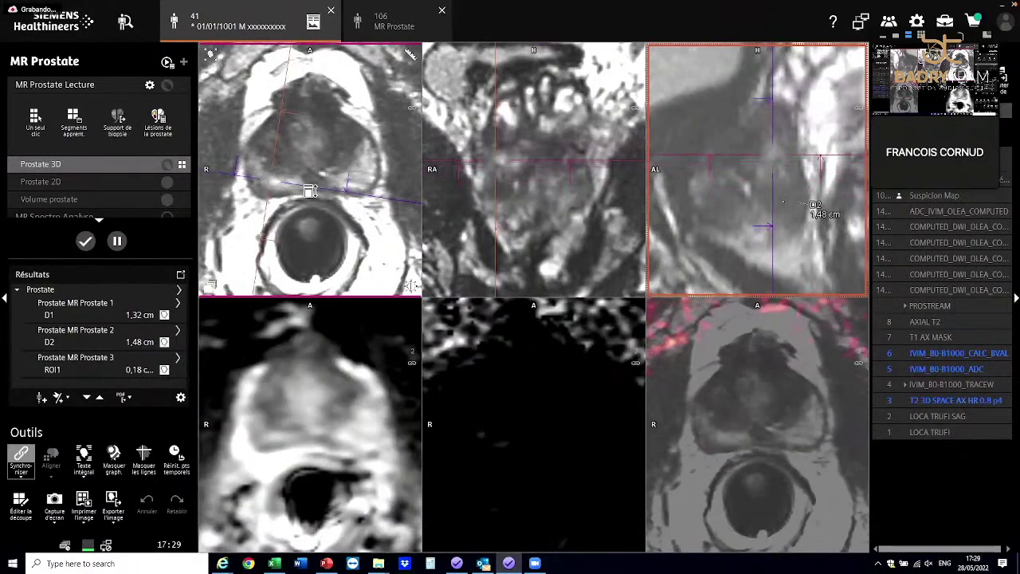
{"action": "scroll", "coordinate": [310, 191], "scroll_direction": "down", "scroll_amount": 1}
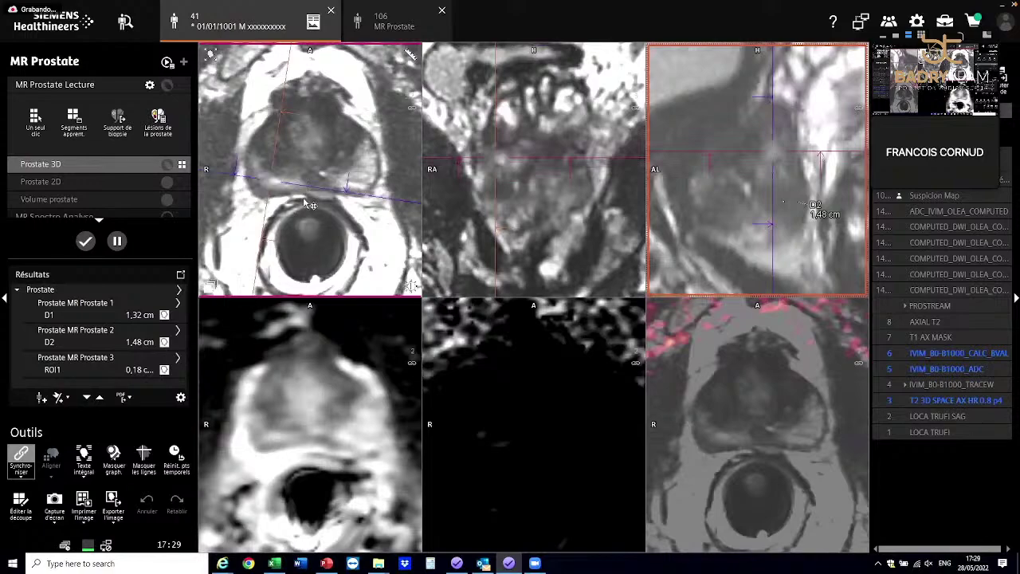
Step: Return to the lesion slice, realign the oblique reference planes on axial T2, and delete the 1.48 cm distance line
{"action": "scroll", "coordinate": [310, 192], "scroll_direction": "down", "scroll_amount": 3}
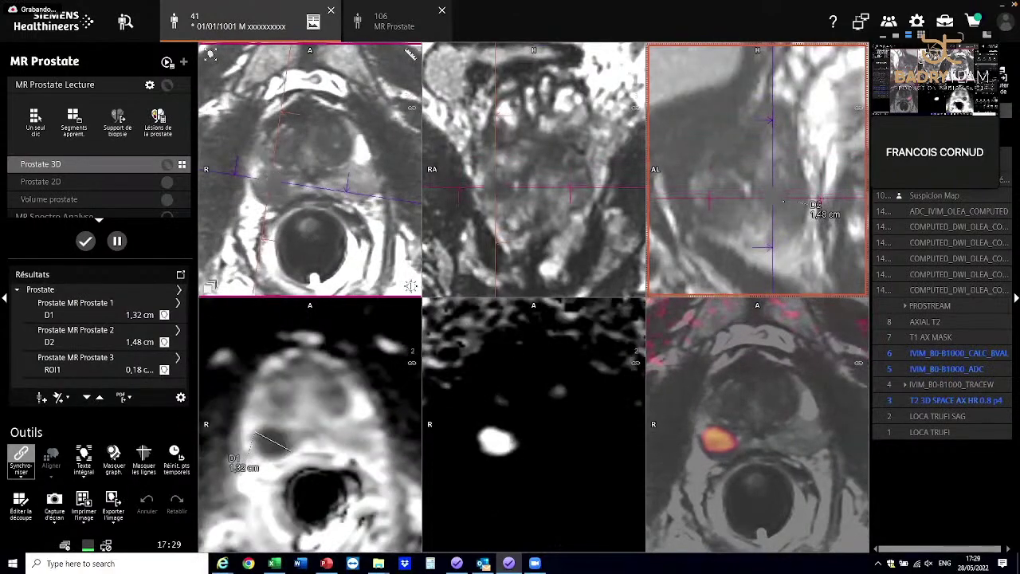
{"action": "left_click_drag", "start_coordinate": [290, 69], "coordinate": [278, 63]}
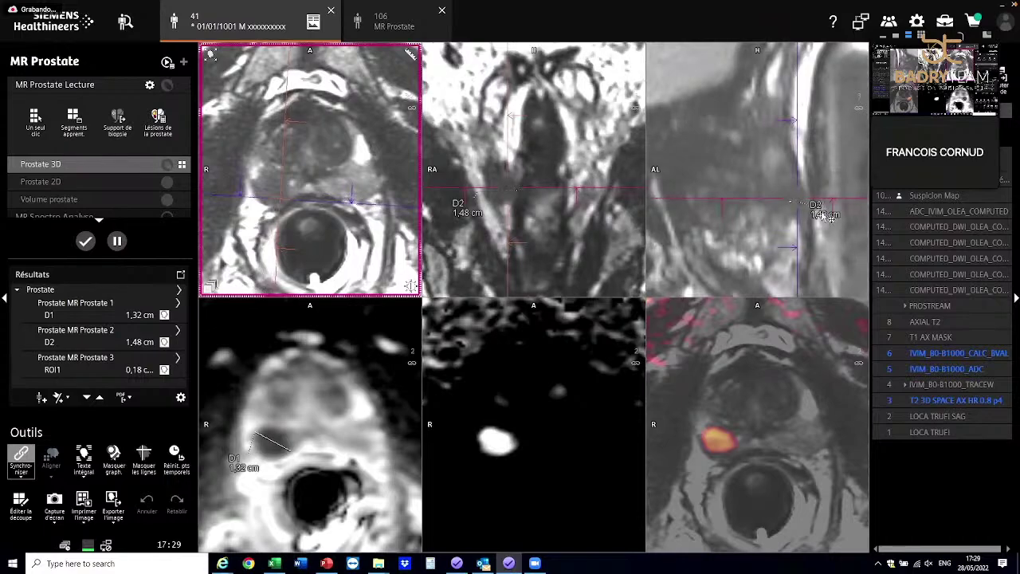
{"action": "key", "text": "Delete"}
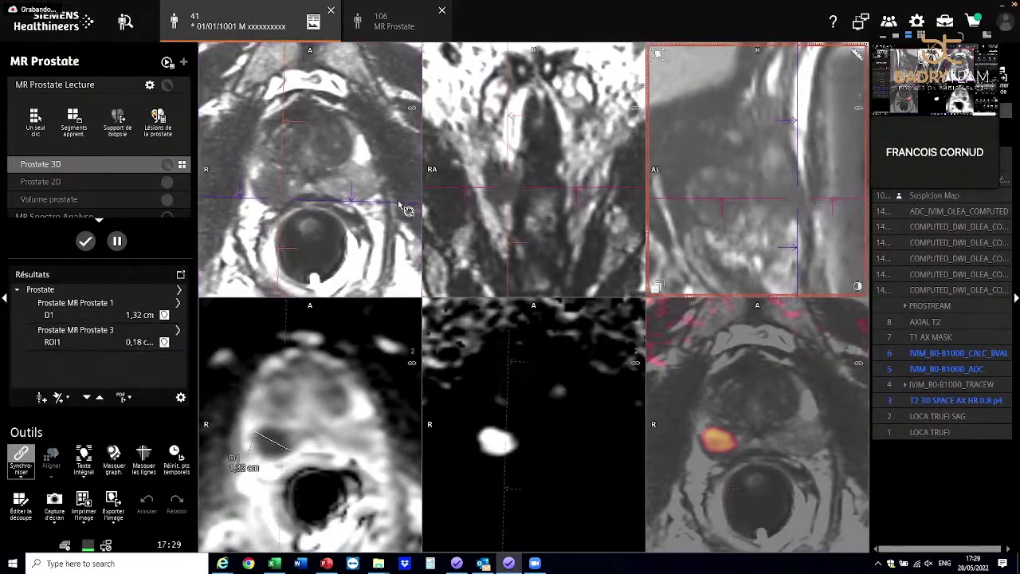
Step: Tilt the oblique reference planes further on axial T2 and examine the lesion on the reformatted sagittal view
{"action": "mouse_move", "coordinate": [391, 208]}
{"action": "left_mouse_down"}
{"action": "mouse_move", "coordinate": [390, 200]}
{"action": "mouse_move", "coordinate": [389, 226]}
{"action": "mouse_move", "coordinate": [390, 217]}
{"action": "left_mouse_up"}
{"action": "scroll", "coordinate": [813, 268], "scroll_direction": "down", "scroll_amount": 2}
{"action": "left_click_drag", "start_coordinate": [808, 192], "coordinate": [806, 242]}
{"action": "scroll", "coordinate": [809, 240], "scroll_direction": "down", "scroll_amount": 3}
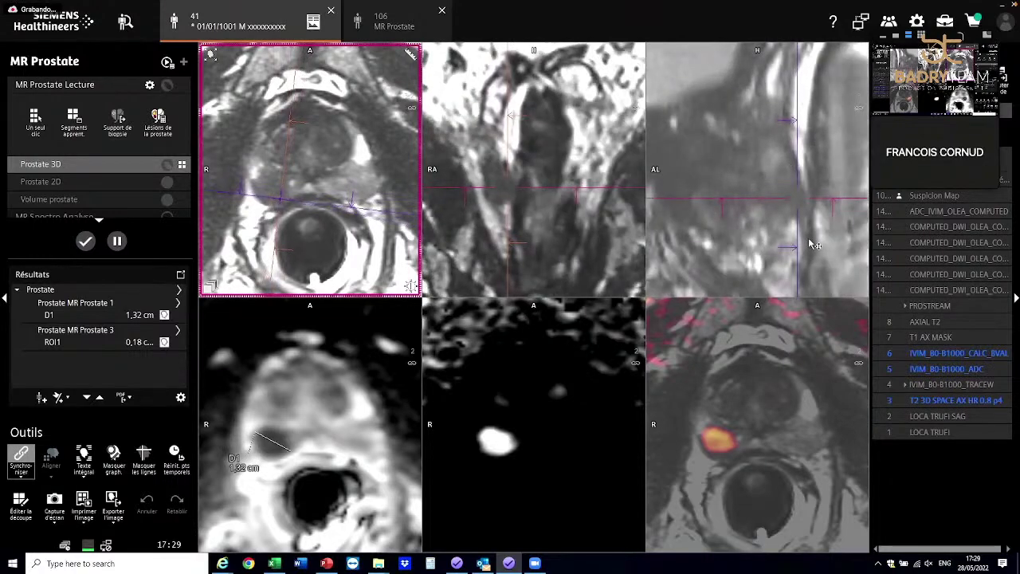
{"action": "scroll", "coordinate": [808, 241], "scroll_direction": "up", "scroll_amount": 4}
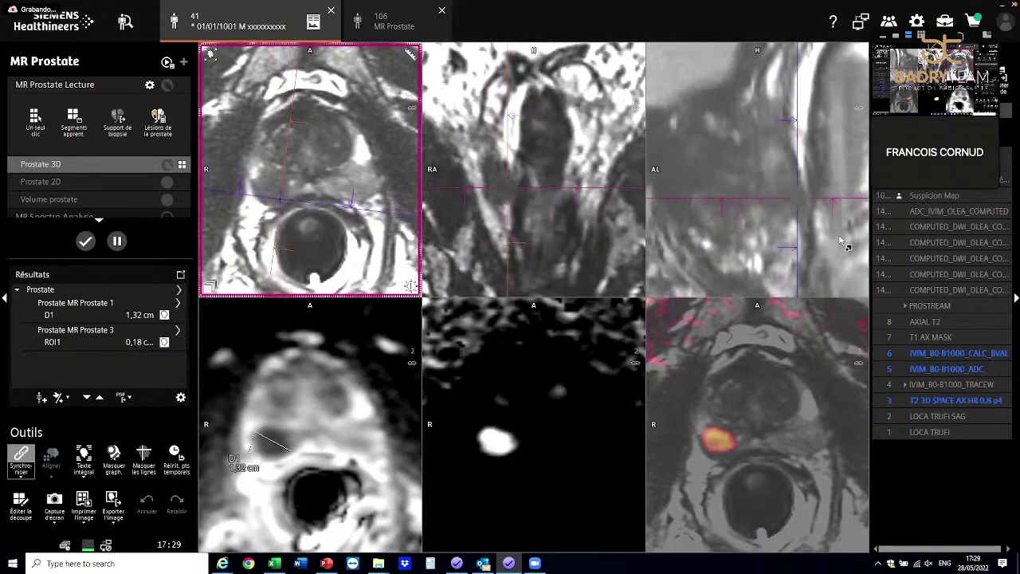
{"action": "scroll", "coordinate": [837, 241], "scroll_direction": "down", "scroll_amount": 3}
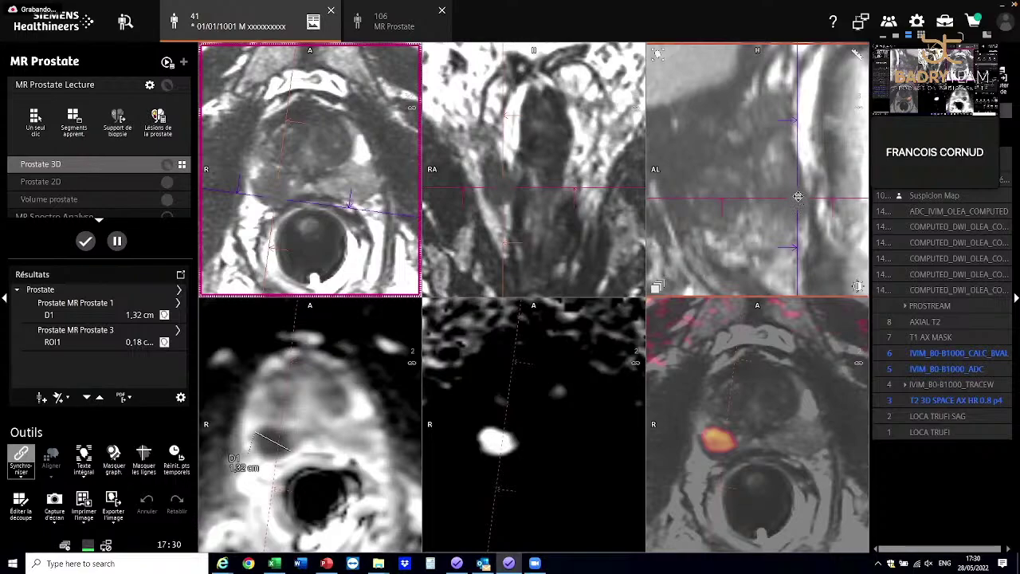
Step: Shift the reference plane intersection posteriorly and upward on oblique sagittal T2, fine-tuning the plane tilt on axial T2
{"action": "left_click_drag", "start_coordinate": [797, 198], "coordinate": [805, 200]}
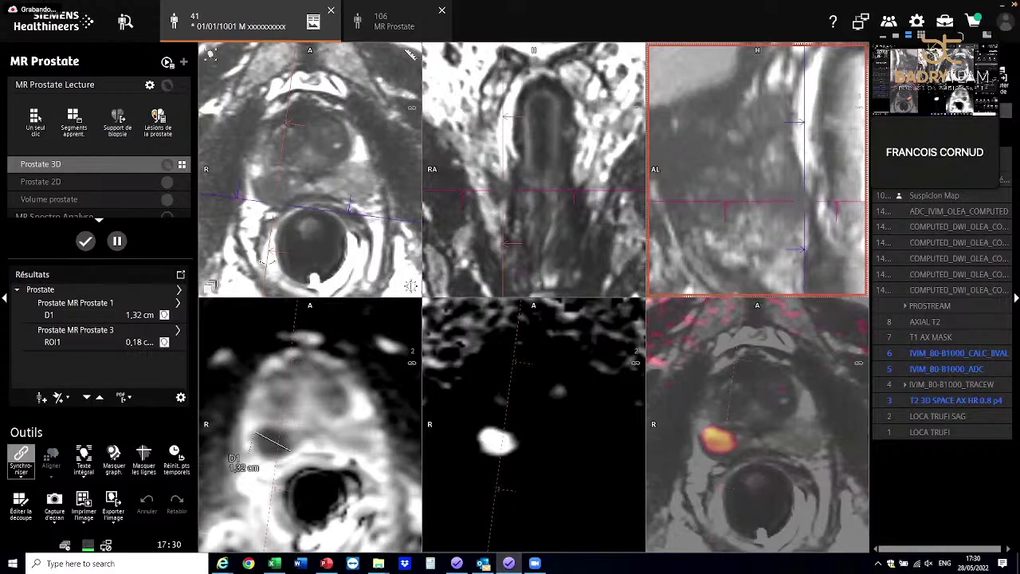
{"action": "left_click", "coordinate": [266, 254]}
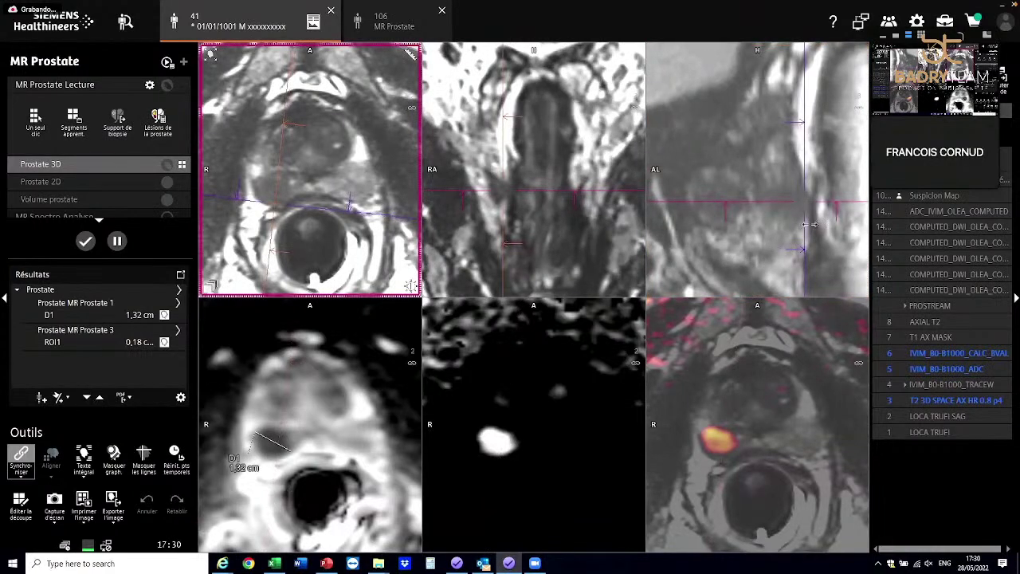
{"action": "left_click_drag", "start_coordinate": [824, 183], "coordinate": [822, 181]}
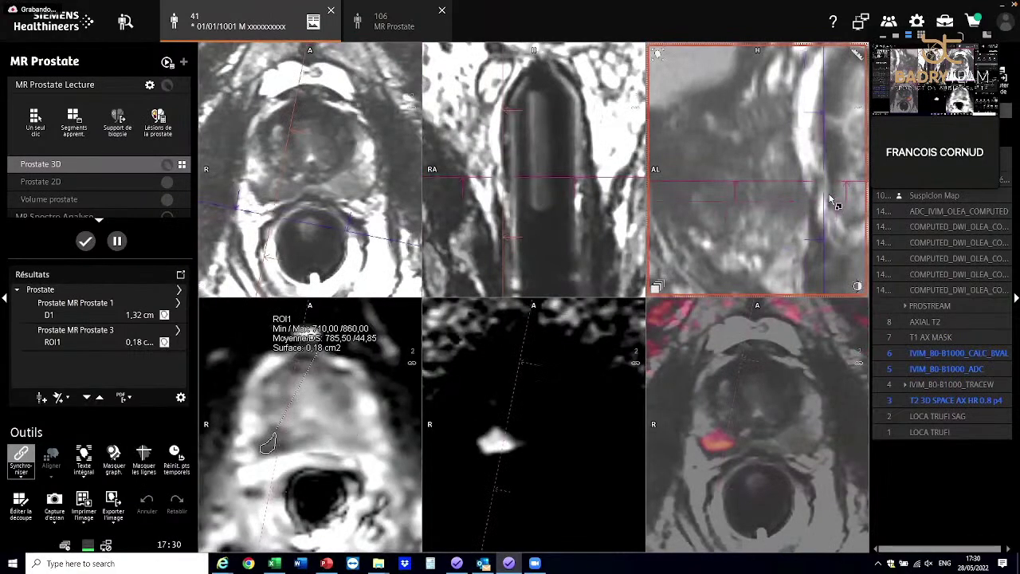
Step: Hide the reference lines and measure a distance of about 0.99 cm along the posterior prostate margin on oblique sagittal T2
{"action": "key", "text": "l"}
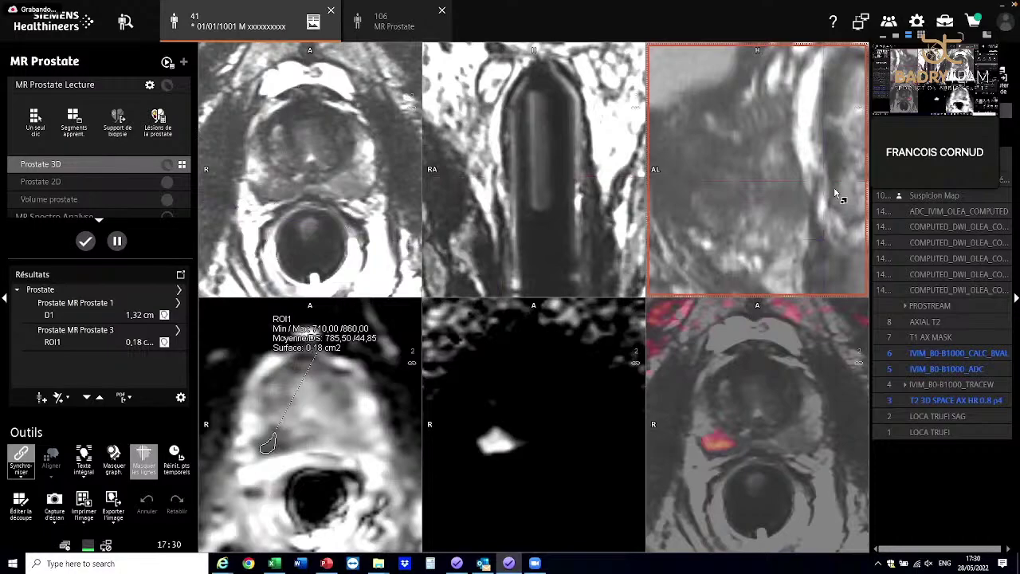
{"action": "scroll", "coordinate": [801, 189], "scroll_direction": "down", "scroll_amount": 2}
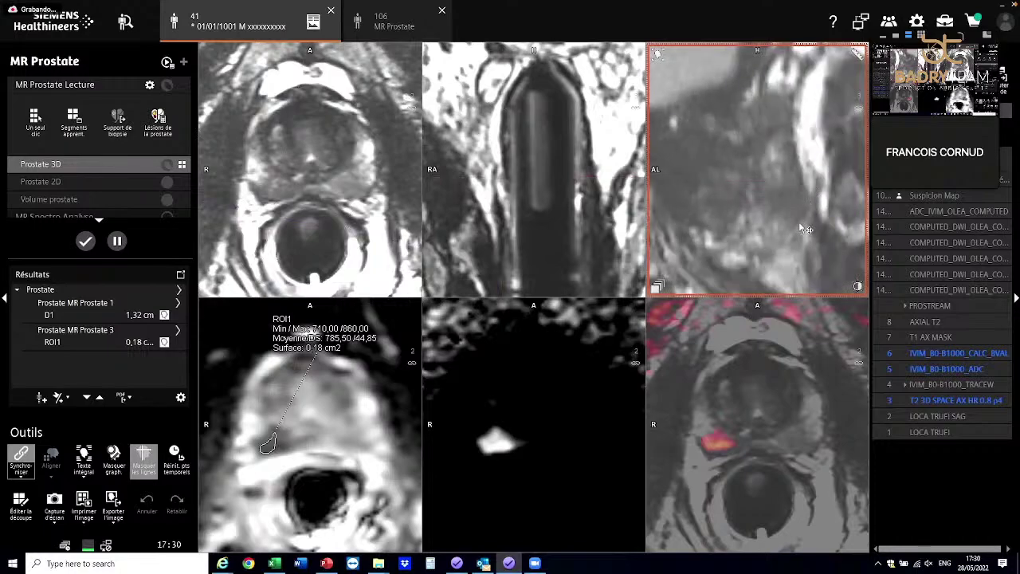
{"action": "scroll", "coordinate": [805, 225], "scroll_direction": "down", "scroll_amount": 1}
{"action": "mouse_move", "coordinate": [851, 62]}
{"action": "mouse_move", "coordinate": [802, 184]}
{"action": "left_mouse_down"}
{"action": "mouse_move", "coordinate": [803, 206]}
{"action": "mouse_move", "coordinate": [839, 224]}
{"action": "left_mouse_up"}
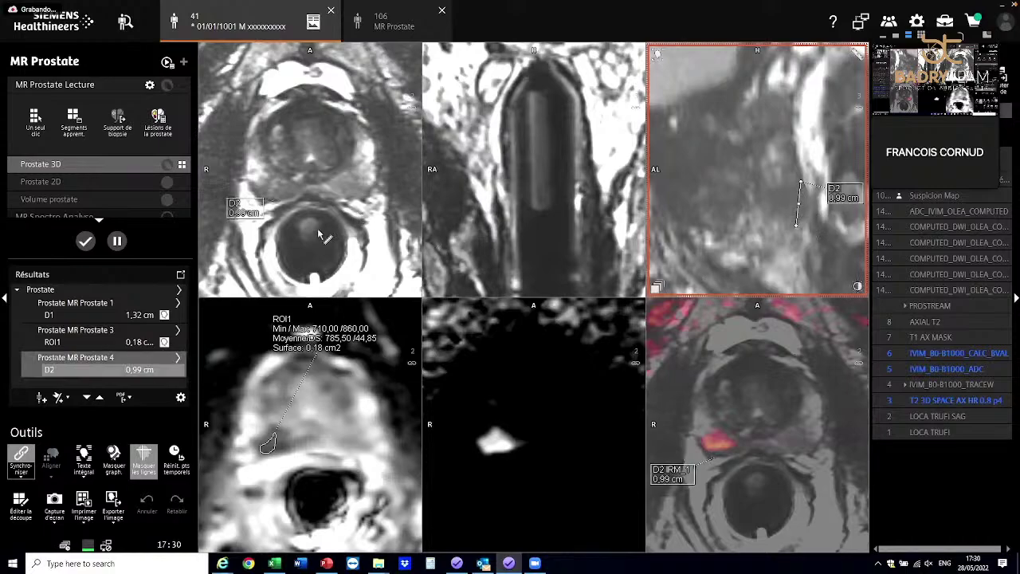
Step: Delete the distance line from the oblique sagittal image and examine the axial T2, ADC and fusion slices away from the lesion
{"action": "left_click", "coordinate": [293, 231]}
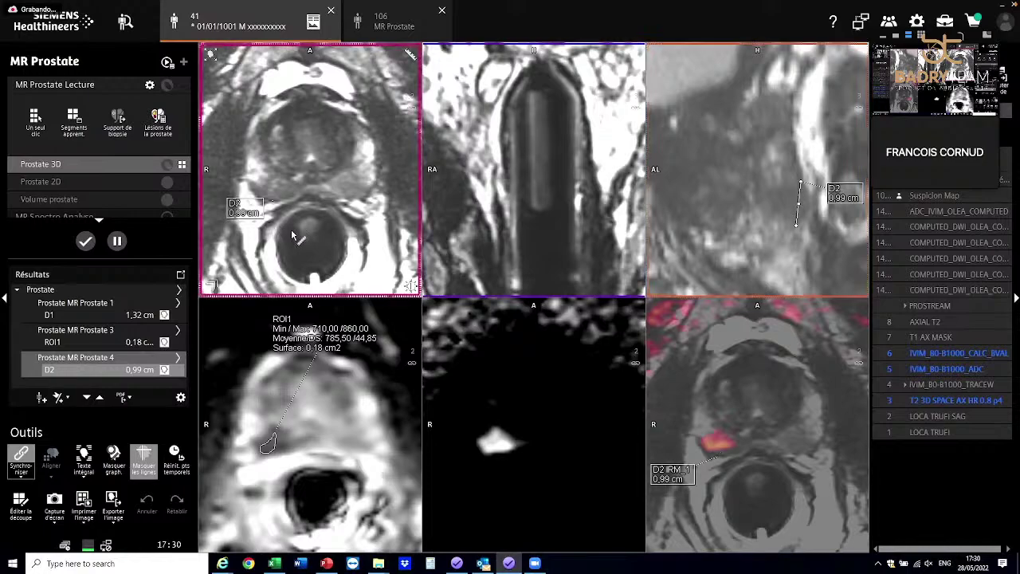
{"action": "key", "text": "Delete"}
{"action": "scroll", "coordinate": [292, 233], "scroll_direction": "down", "scroll_amount": 2}
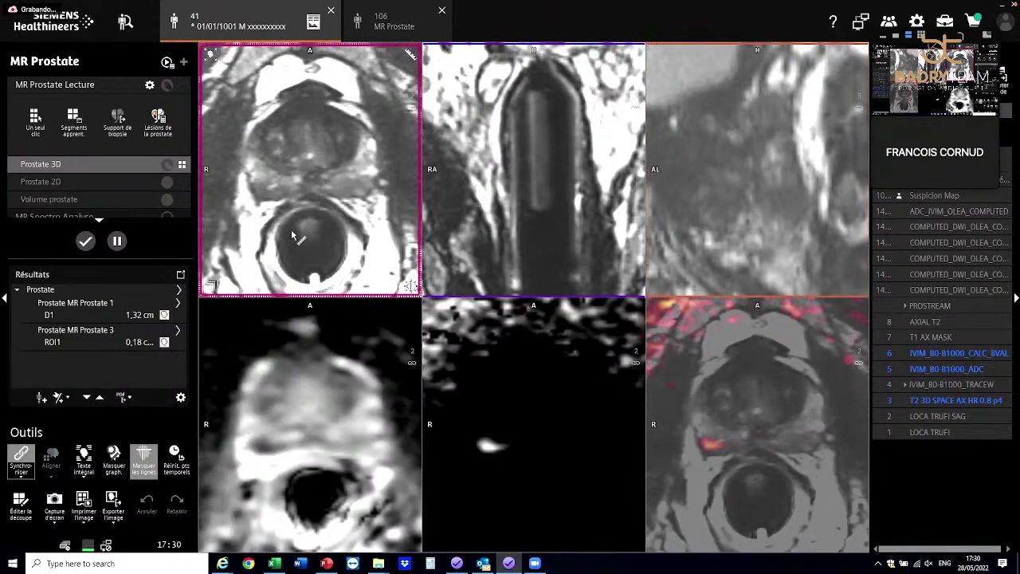
{"action": "scroll", "coordinate": [292, 233], "scroll_direction": "down", "scroll_amount": 3}
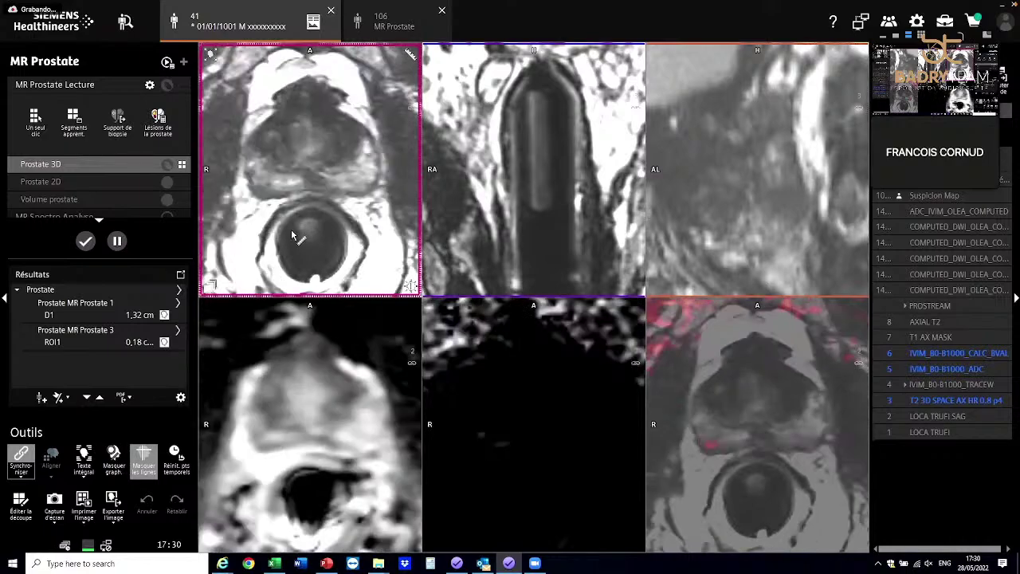
{"action": "scroll", "coordinate": [278, 205], "scroll_direction": "down", "scroll_amount": 1}
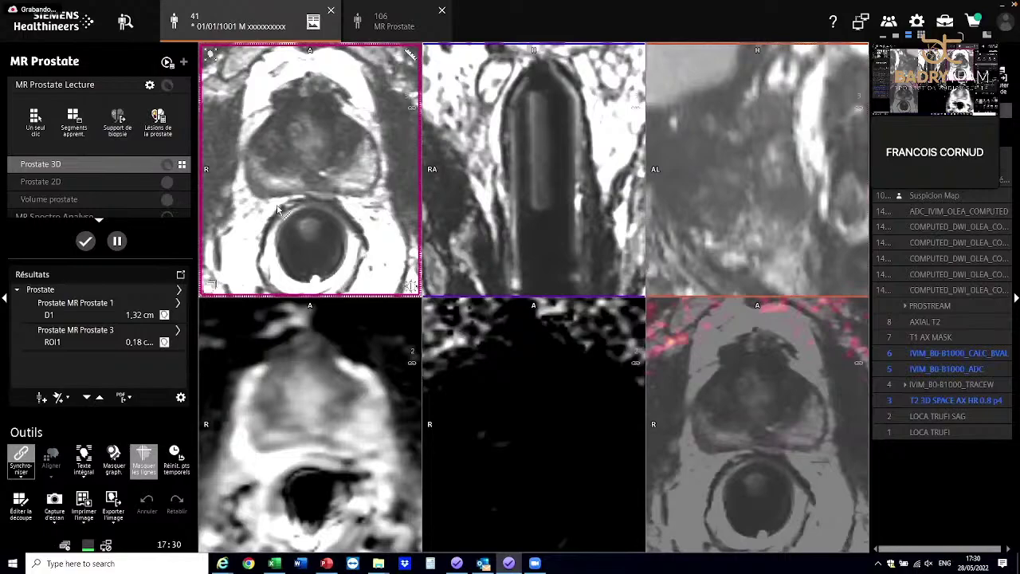
{"action": "scroll", "coordinate": [278, 205], "scroll_direction": "down", "scroll_amount": 1}
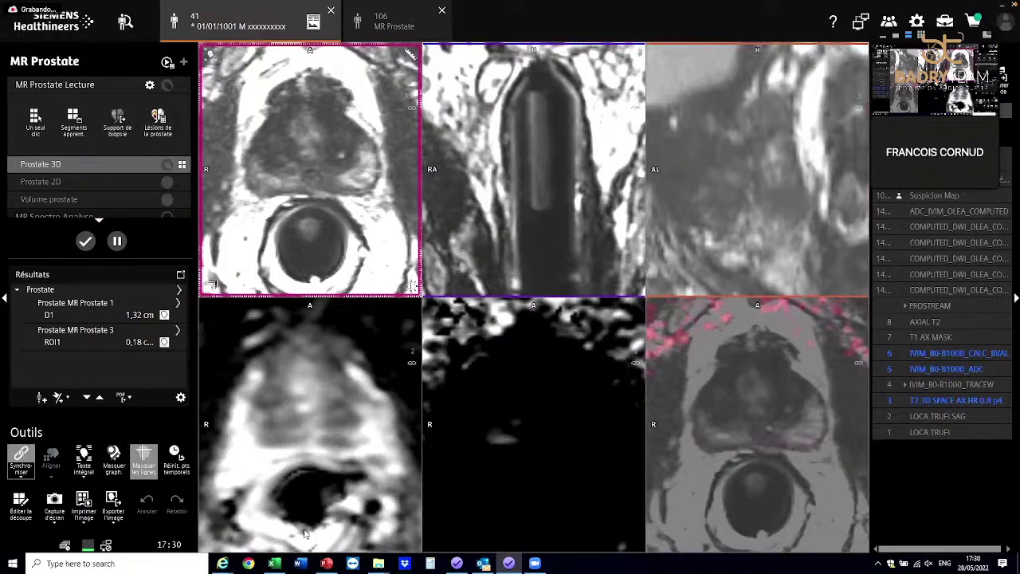
Step: Switch to File Explorer, browse the clinical case folders one level above the case 106 folder, and return to the MR reader
{"action": "left_click_drag", "start_coordinate": [304, 529], "coordinate": [363, 564]}
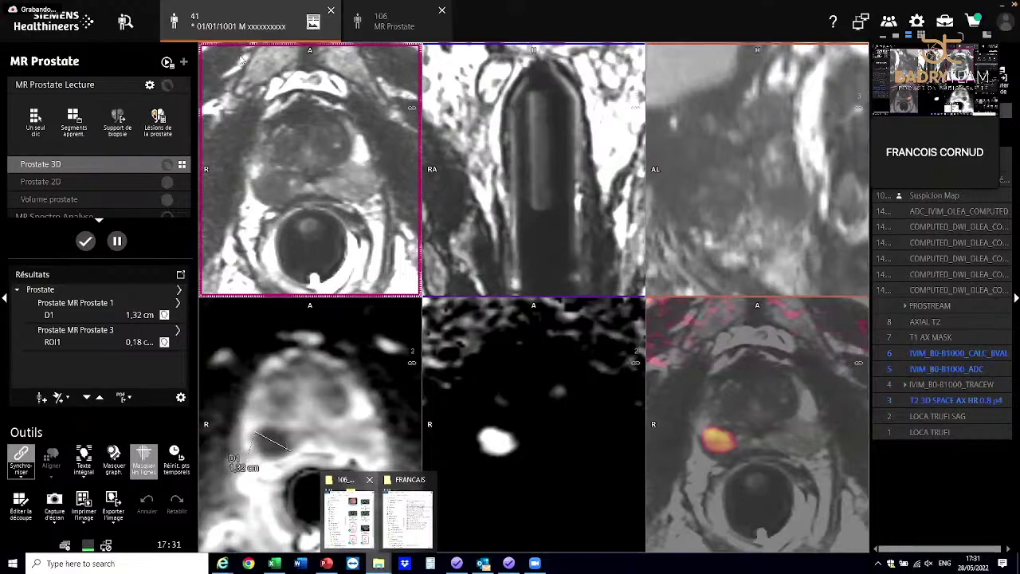
{"action": "key", "text": "alt+Tab"}
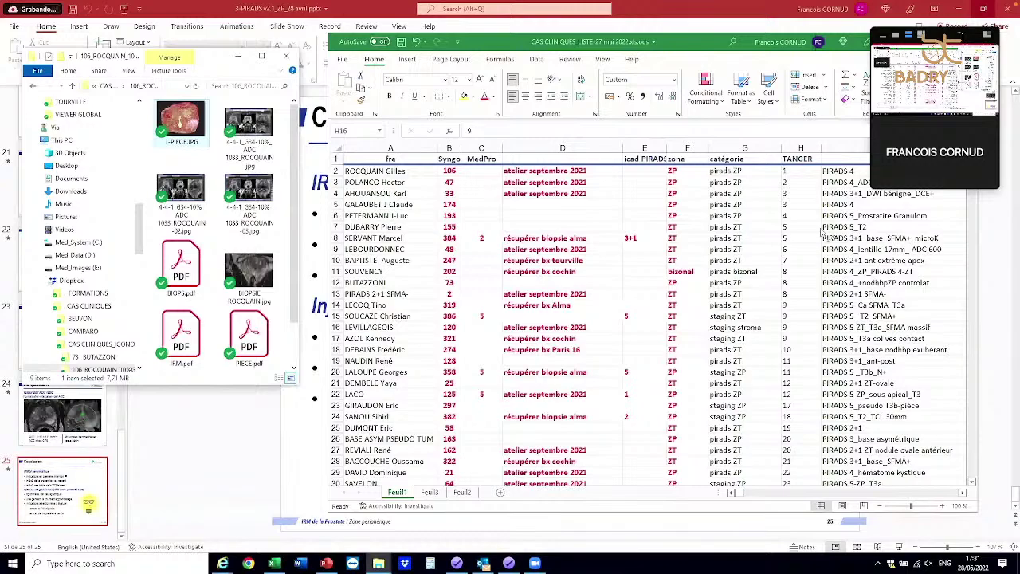
{"action": "key", "text": "alt+Up"}
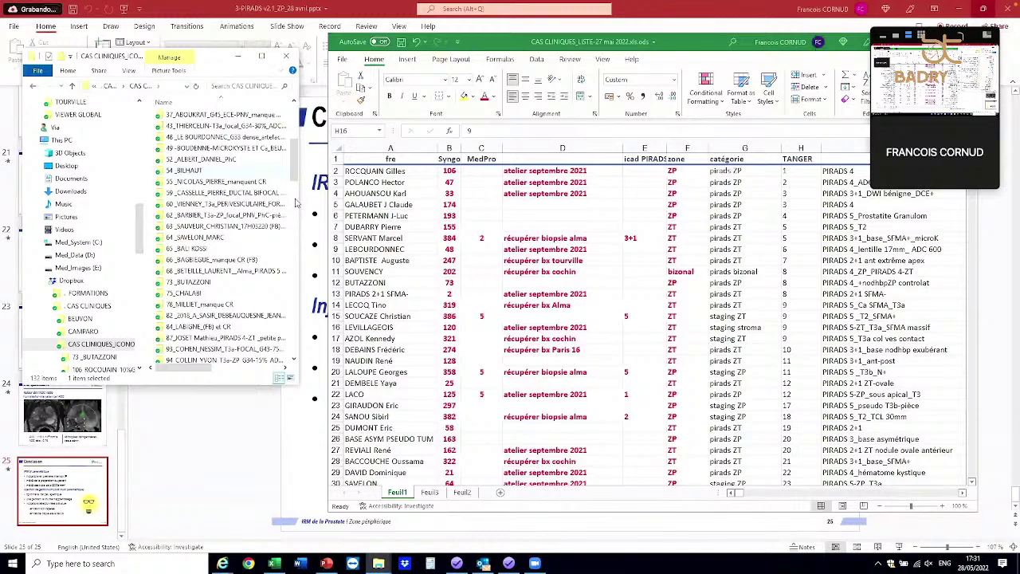
{"action": "scroll", "coordinate": [295, 203], "scroll_direction": "up", "scroll_amount": 1}
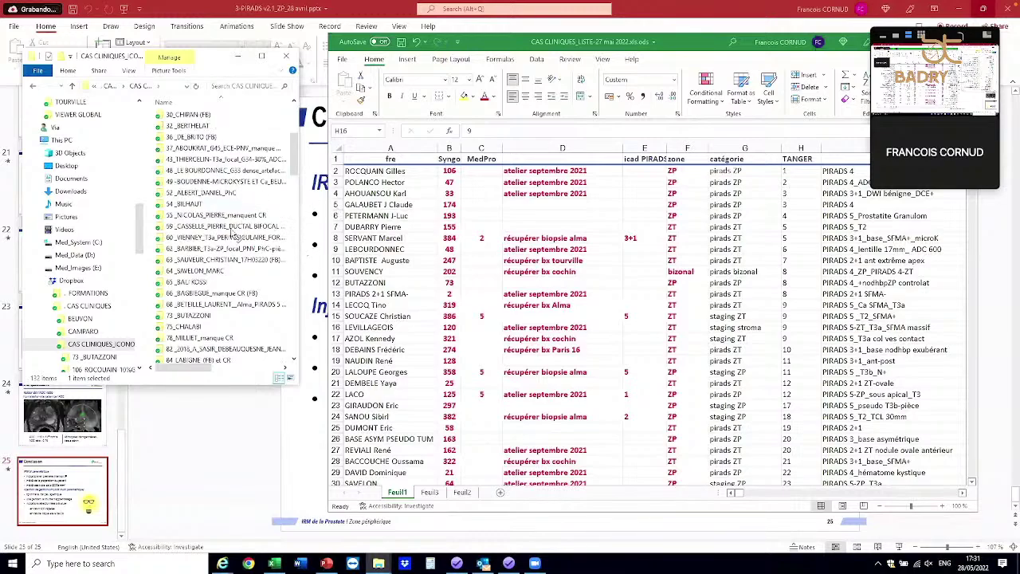
{"action": "key", "text": "alt+Tab"}
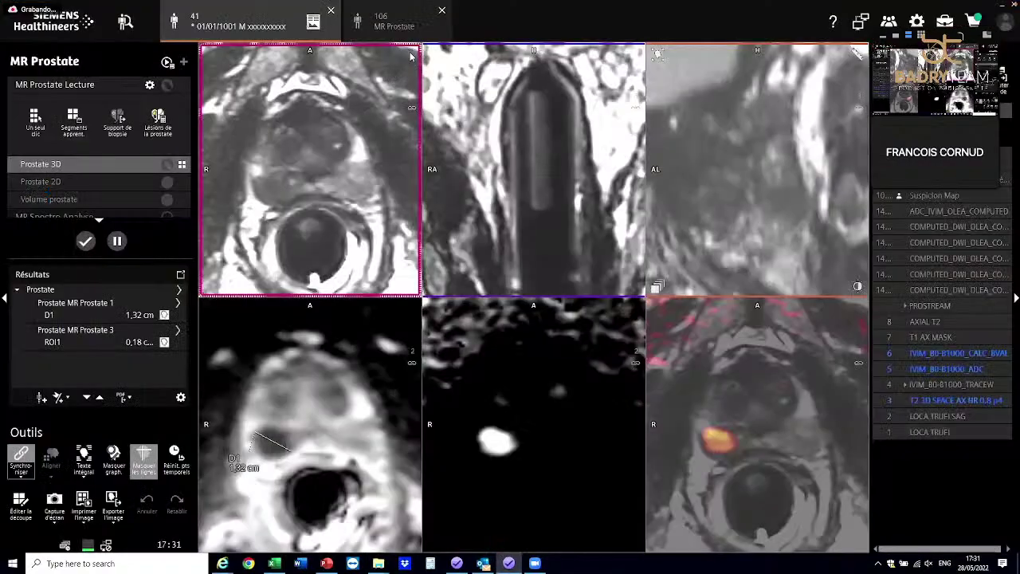
Step: Measure the lesion on axial T2 with a straight line of about 1.64 cm and a curved capsular contact line of about 2.09 cm
{"action": "left_click", "coordinate": [411, 56]}
{"action": "left_click_drag", "start_coordinate": [295, 198], "coordinate": [250, 177]}
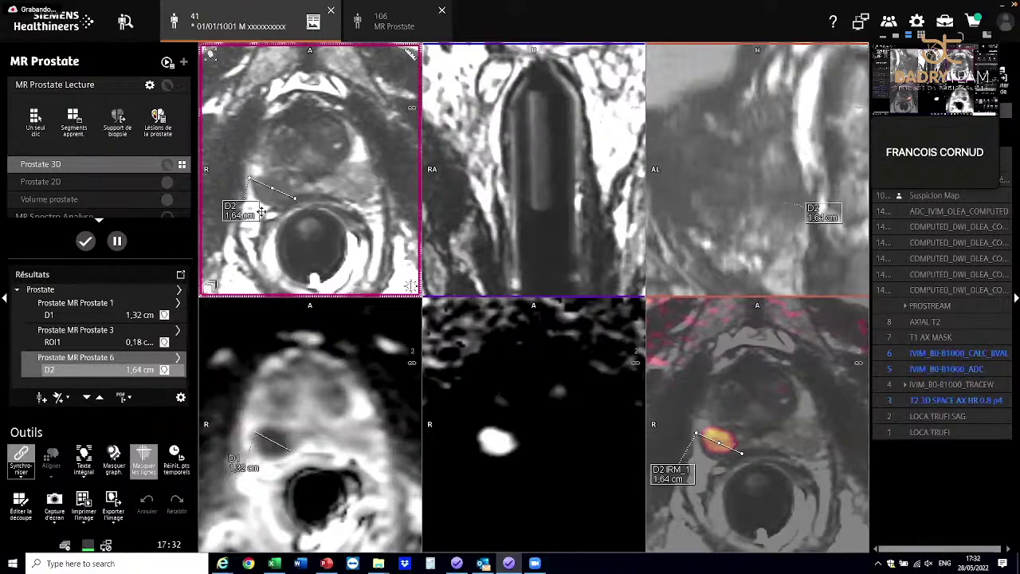
{"action": "left_click", "coordinate": [279, 239]}
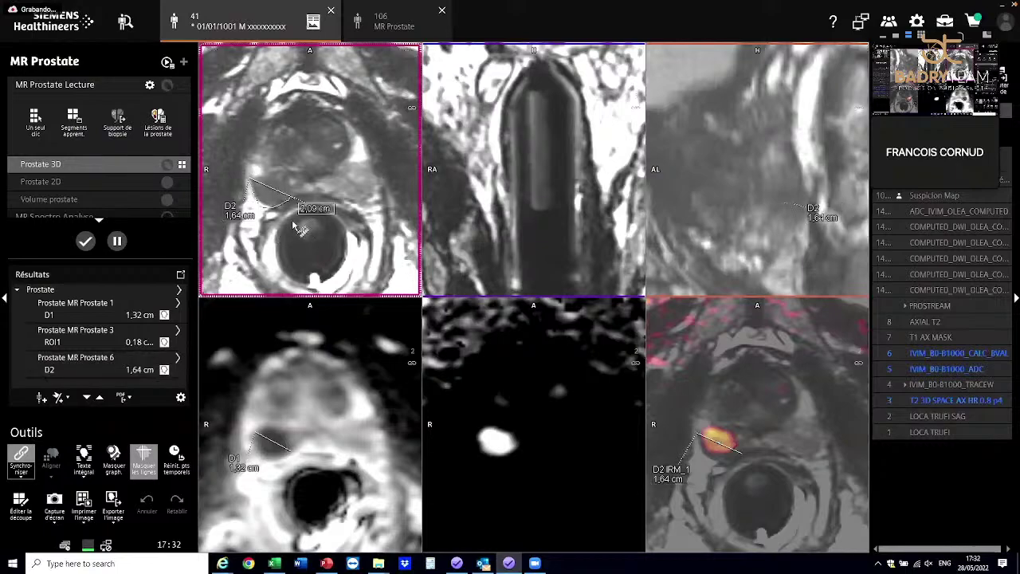
{"action": "double_click", "coordinate": [300, 212]}
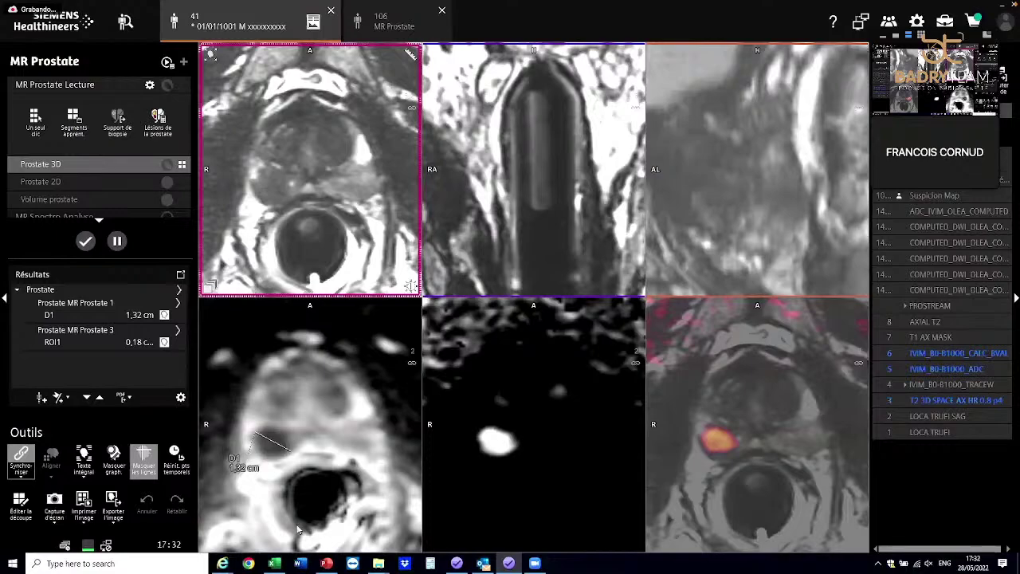
Step: Close the open patient cases and open case 33 from the patient selector in the MR Prostate workflow
{"action": "scroll", "coordinate": [310, 169], "scroll_direction": "down", "scroll_amount": 3}
{"action": "left_click", "coordinate": [1006, 9]}
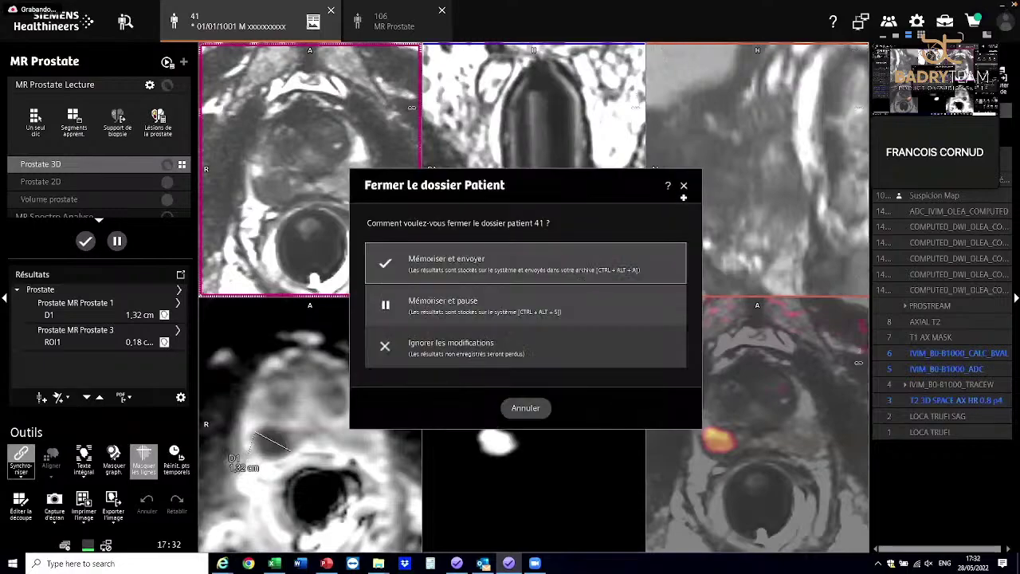
{"action": "left_click", "coordinate": [684, 186]}
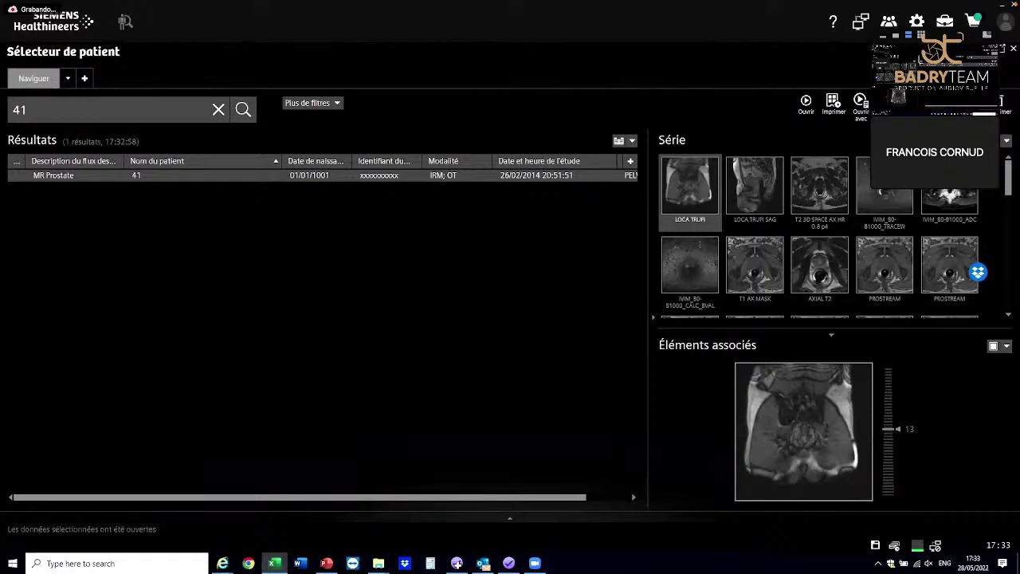
{"action": "double_click", "coordinate": [179, 177]}
{"action": "key", "text": "alt+Tab"}
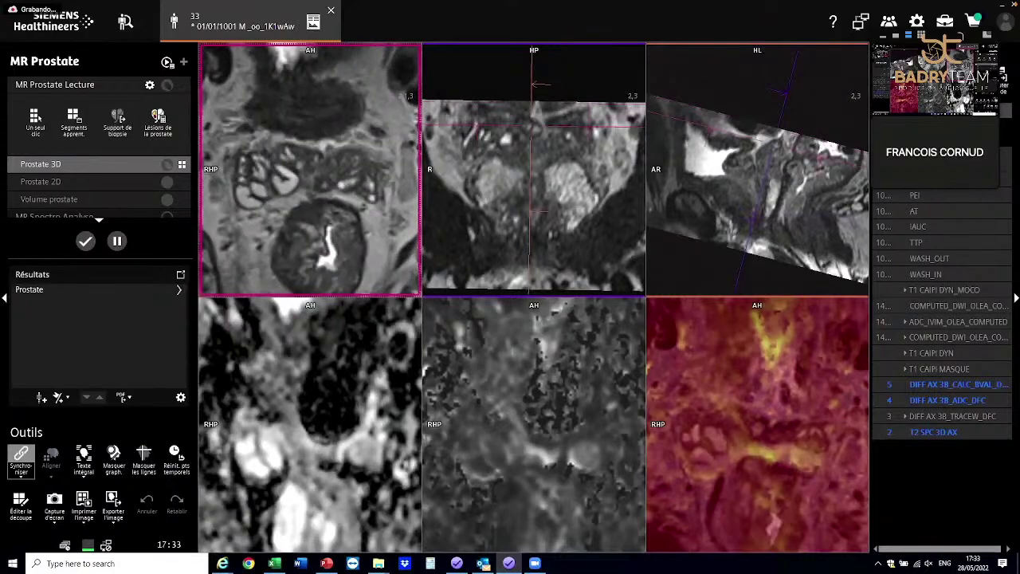
Step: Examine case 33's synchronized axial T2, ADC, calculated b-value and fusion slices from the seminal vesicles through the prostate
{"action": "scroll", "coordinate": [310, 169], "scroll_direction": "down", "scroll_amount": 5}
{"action": "scroll", "coordinate": [310, 169], "scroll_direction": "down", "scroll_amount": 5}
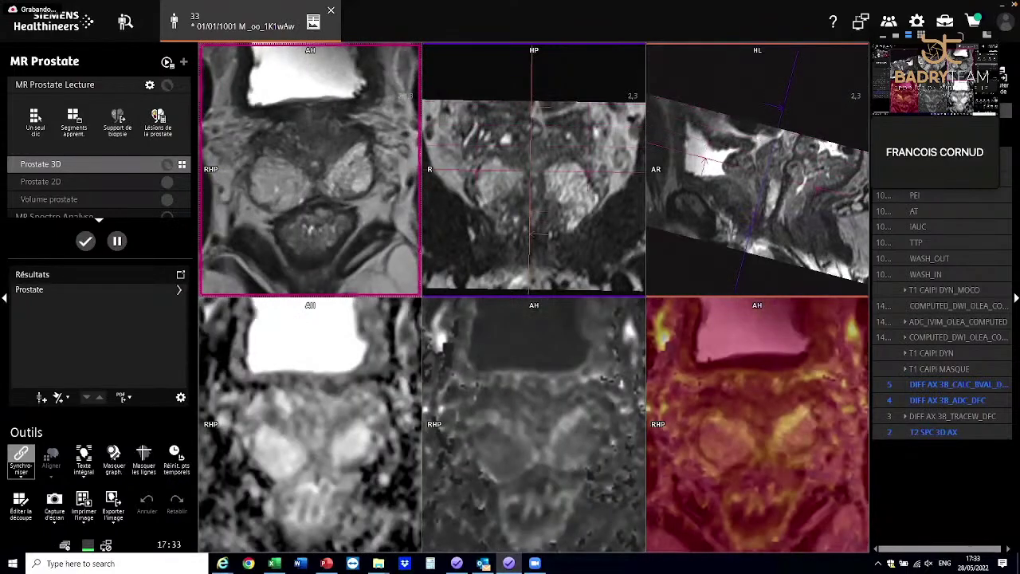
{"action": "scroll", "coordinate": [401, 151], "scroll_direction": "down", "scroll_amount": 10}
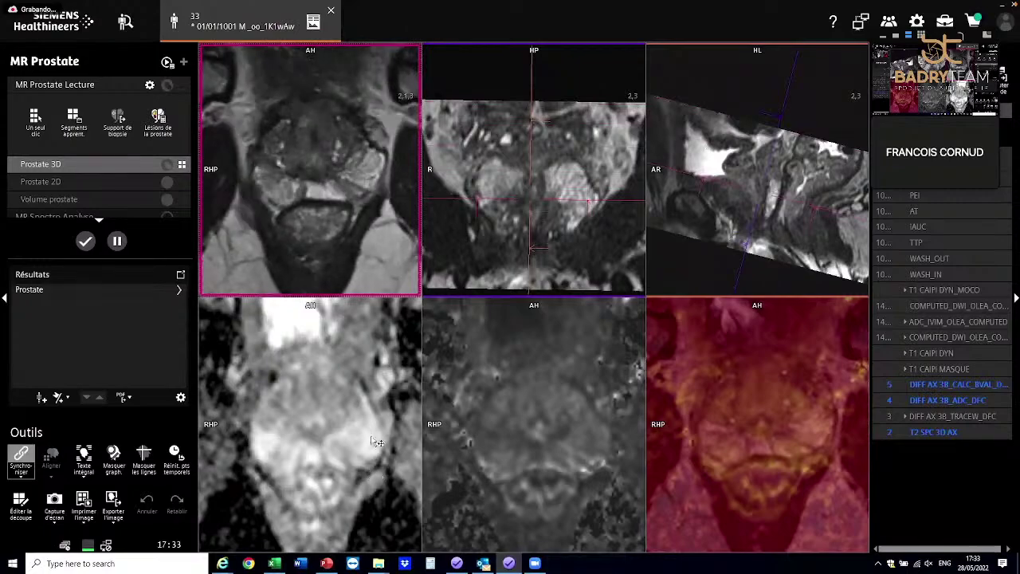
{"action": "scroll", "coordinate": [401, 151], "scroll_direction": "down", "scroll_amount": 5}
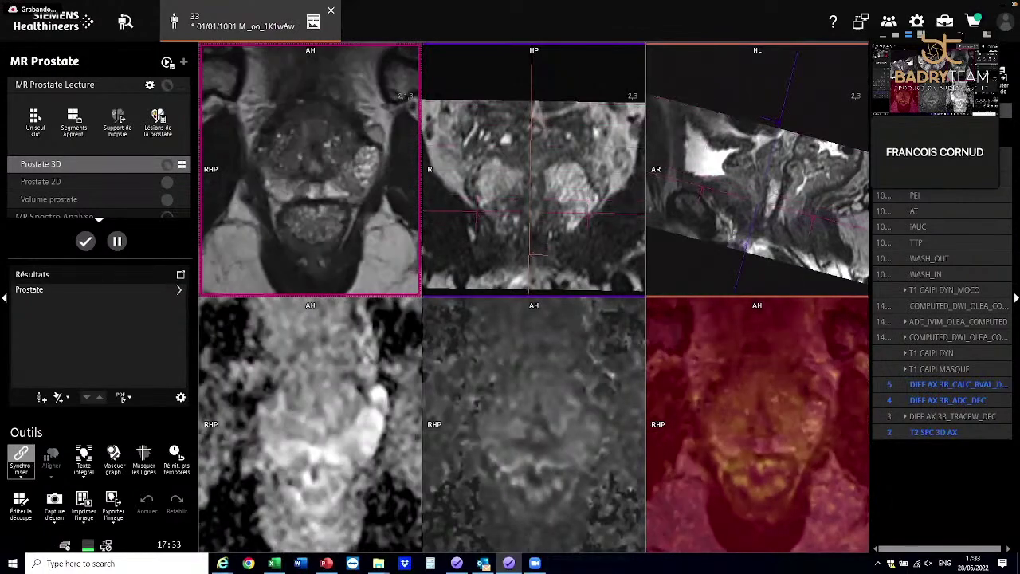
{"action": "scroll", "coordinate": [401, 152], "scroll_direction": "up", "scroll_amount": 4}
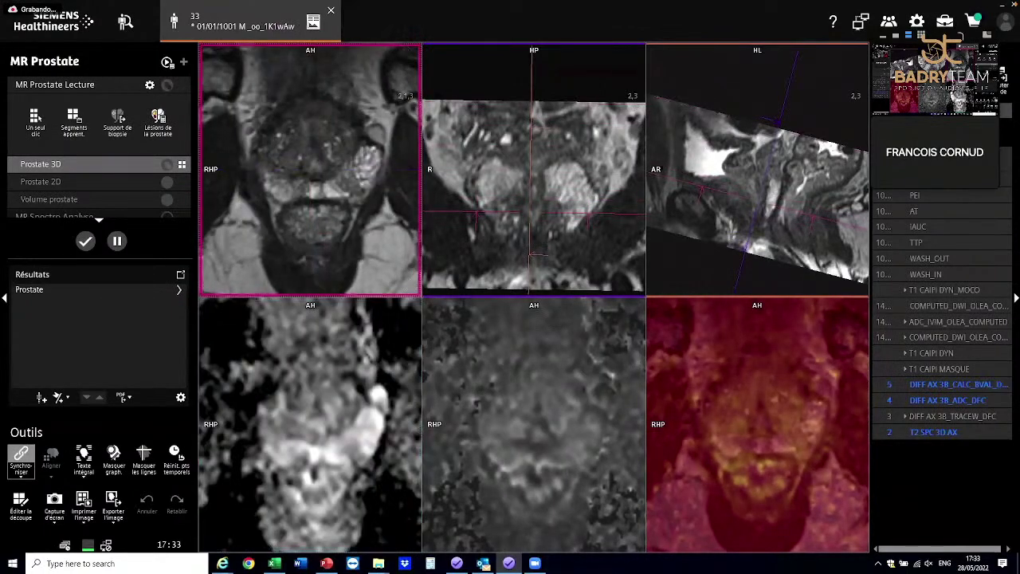
{"action": "scroll", "coordinate": [324, 193], "scroll_direction": "down", "scroll_amount": 6}
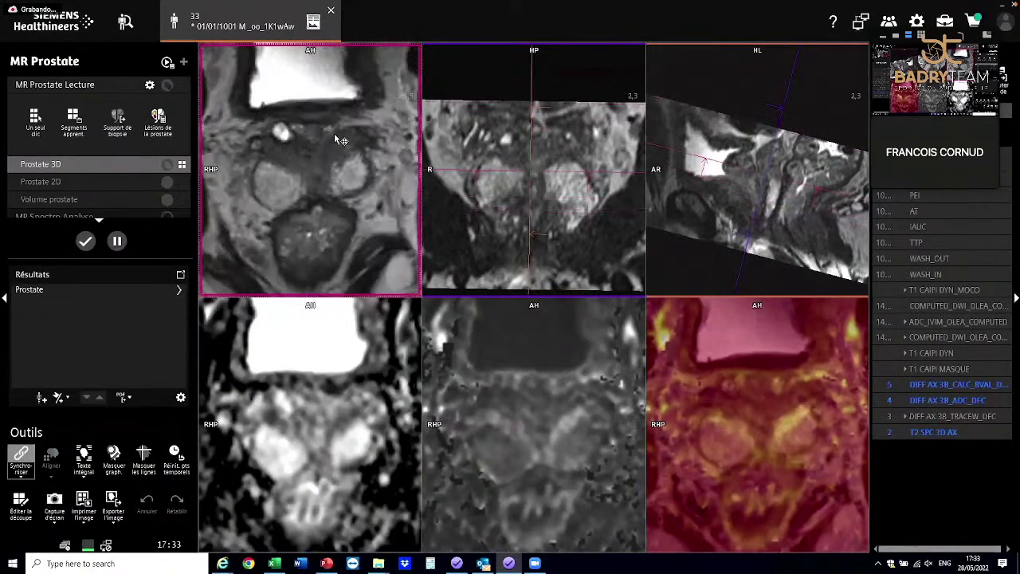
{"action": "scroll", "coordinate": [341, 166], "scroll_direction": "down", "scroll_amount": 3}
{"action": "scroll", "coordinate": [393, 185], "scroll_direction": "down", "scroll_amount": 3}
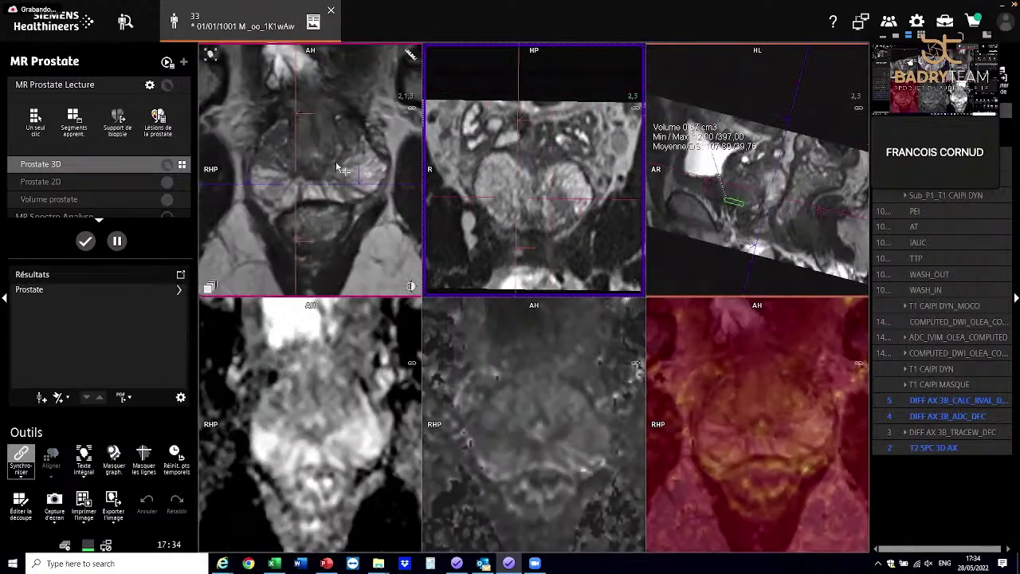
Step: Move the reference plane intersection to the prostate midline on axial T2 and review the reformatted coronal and sagittal views
{"action": "left_click_drag", "start_coordinate": [296, 185], "coordinate": [319, 181]}
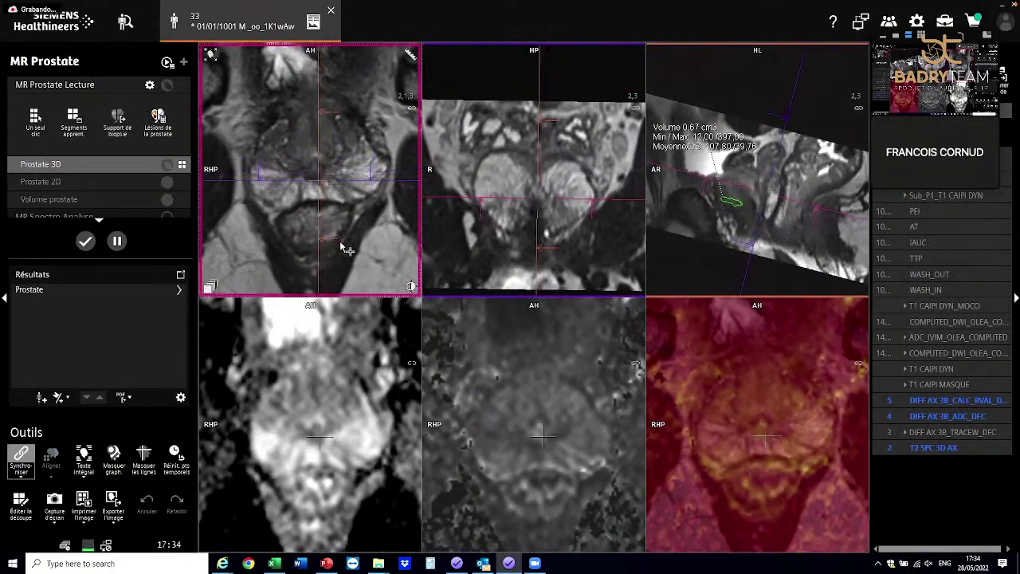
{"action": "scroll", "coordinate": [351, 257], "scroll_direction": "down", "scroll_amount": 5}
{"action": "scroll", "coordinate": [353, 265], "scroll_direction": "down", "scroll_amount": 4}
Step: Adjust the windowing of the calculated b-value image to darken the background and examine its slices toward the prostate base
{"action": "left_click", "coordinate": [571, 417]}
{"action": "left_click_drag", "start_coordinate": [572, 417], "coordinate": [590, 437]}
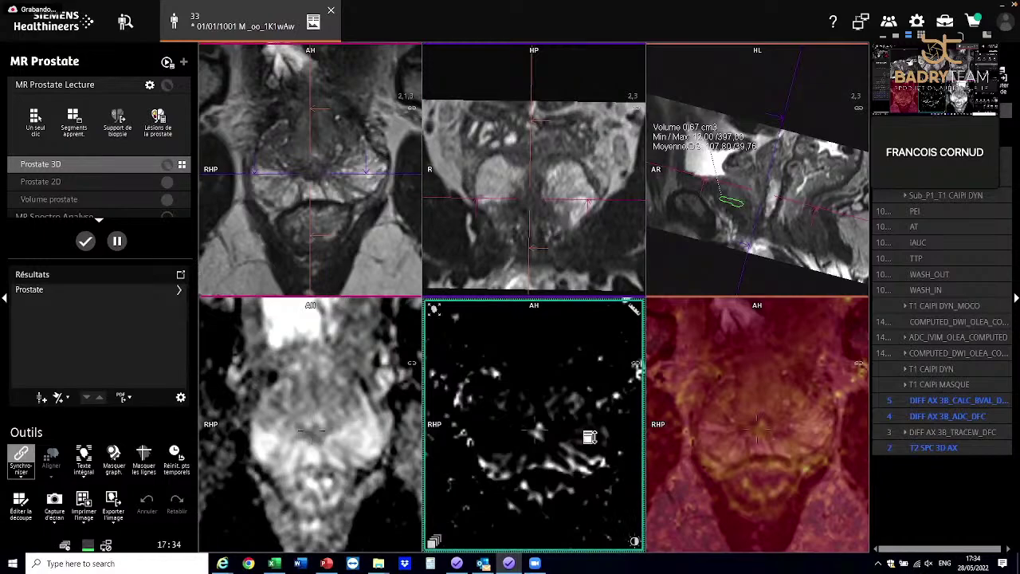
{"action": "scroll", "coordinate": [590, 436], "scroll_direction": "down", "scroll_amount": 3}
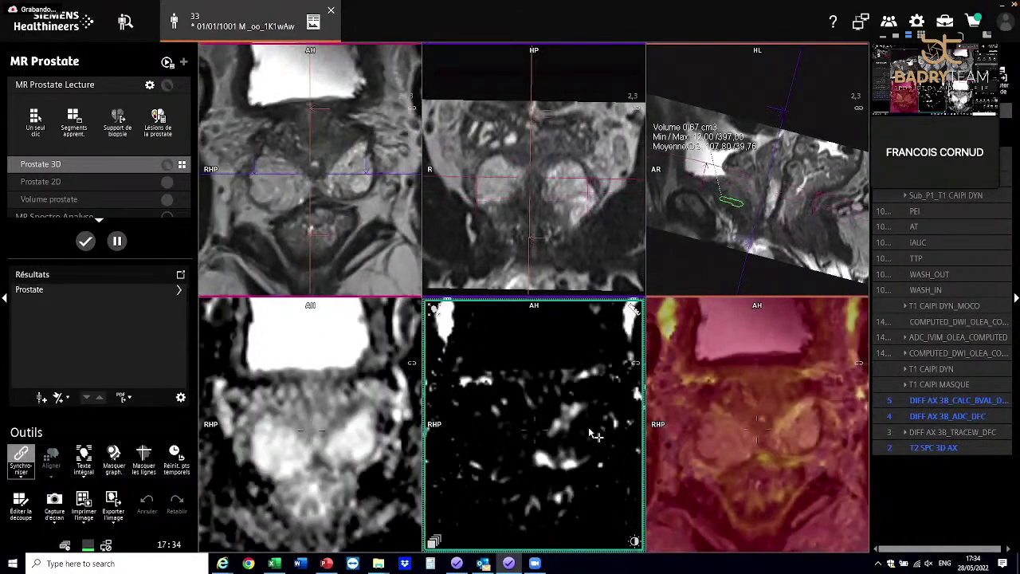
{"action": "scroll", "coordinate": [590, 435], "scroll_direction": "down", "scroll_amount": 3}
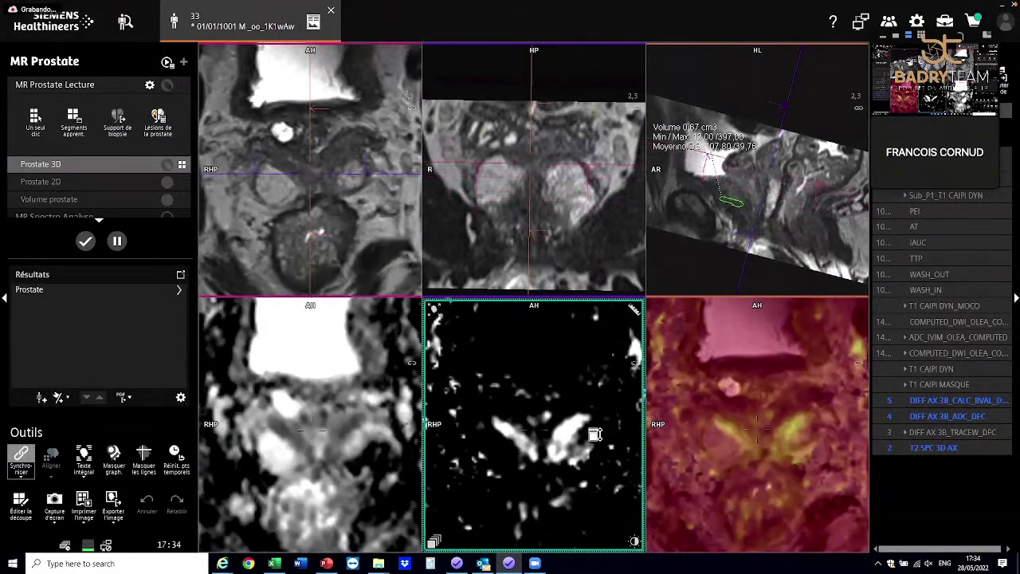
Step: Adjust the fusion image's windowing to highlight only strong signal over T2, and delete the volume contour from the sagittal view
{"action": "left_click", "coordinate": [829, 476]}
{"action": "left_click_drag", "start_coordinate": [829, 476], "coordinate": [821, 430]}
{"action": "left_click_drag", "start_coordinate": [713, 441], "coordinate": [692, 448]}
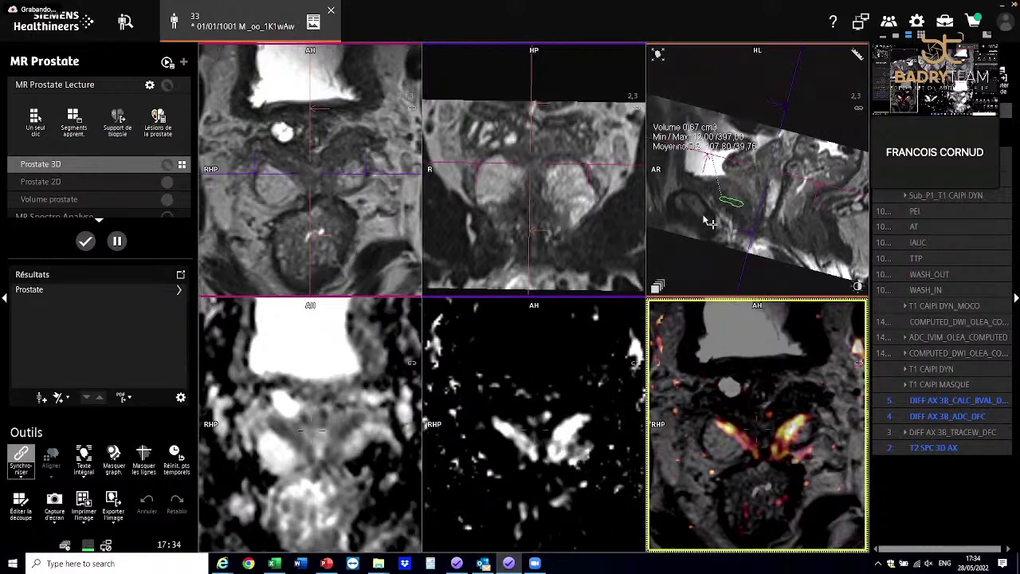
{"action": "left_click", "coordinate": [695, 137]}
{"action": "key", "text": "Delete"}
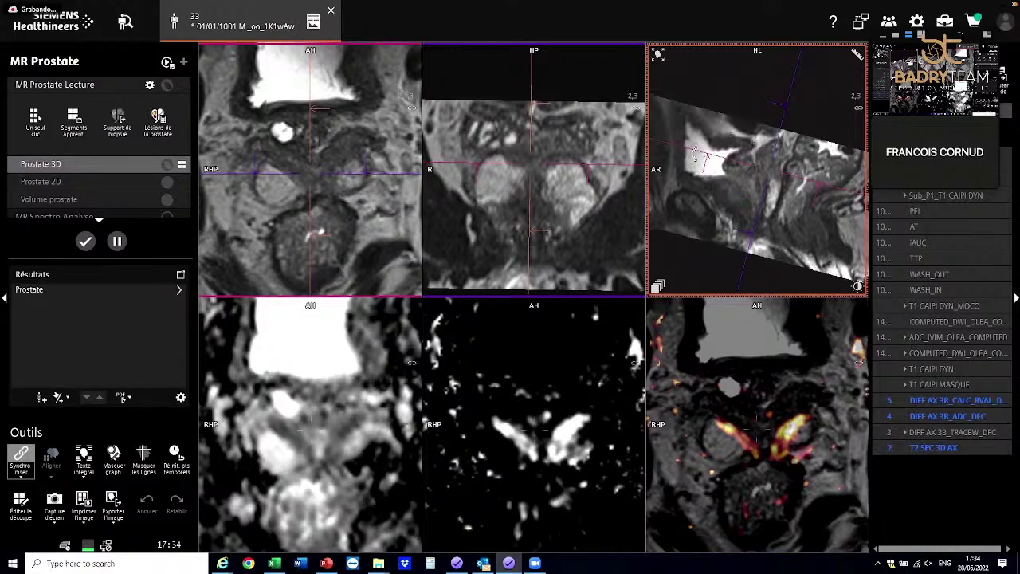
Step: Examine the synchronized axial T2, ADC, high b-value and fusion slices from the seminal vesicles to the mid-gland and back to the base
{"action": "scroll", "coordinate": [565, 453], "scroll_direction": "down", "scroll_amount": 3}
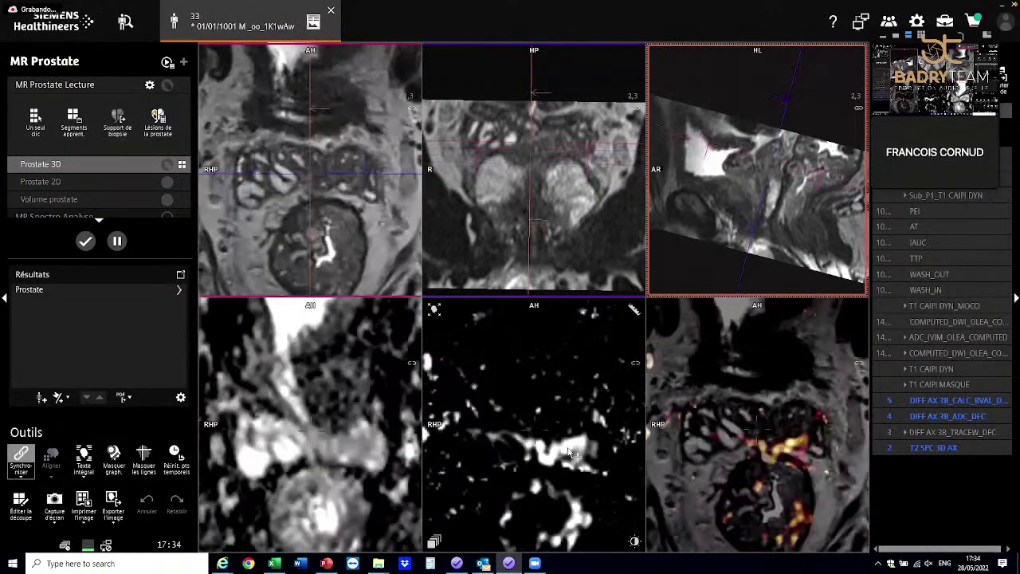
{"action": "scroll", "coordinate": [580, 453], "scroll_direction": "down", "scroll_amount": 4}
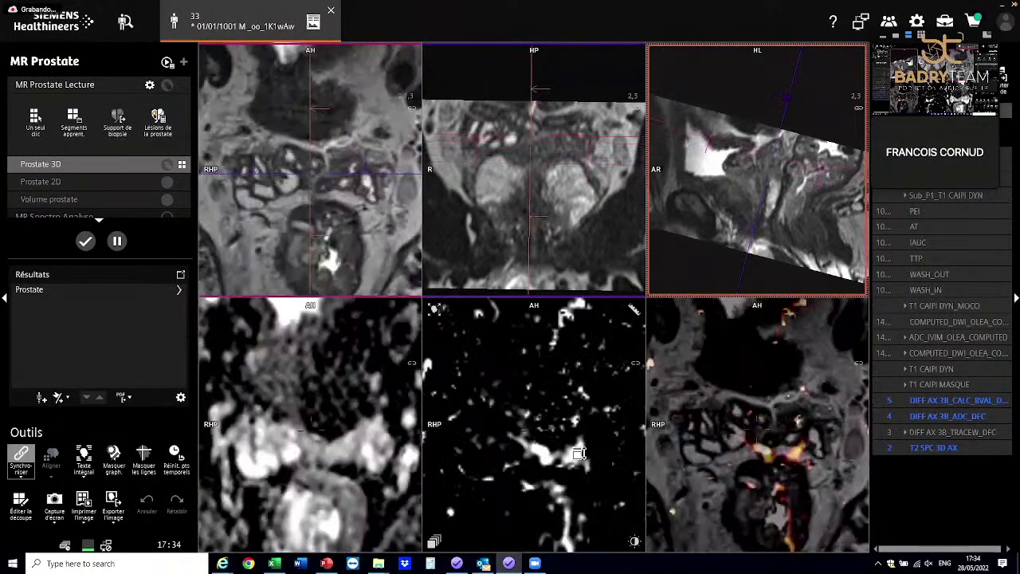
{"action": "scroll", "coordinate": [580, 453], "scroll_direction": "down", "scroll_amount": 3}
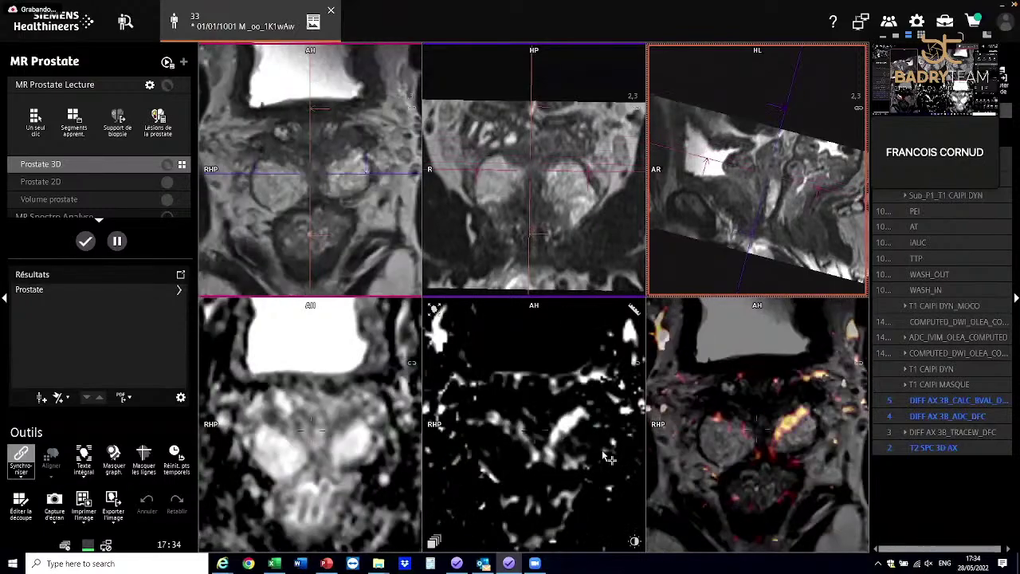
{"action": "scroll", "coordinate": [608, 459], "scroll_direction": "down", "scroll_amount": 2}
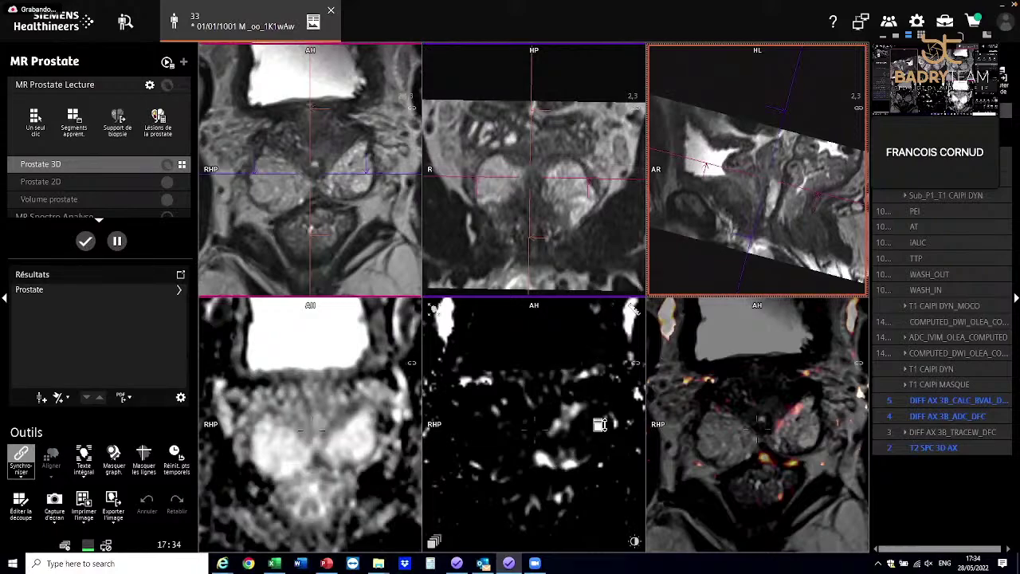
{"action": "scroll", "coordinate": [600, 424], "scroll_direction": "down", "scroll_amount": 2}
{"action": "scroll", "coordinate": [600, 424], "scroll_direction": "up", "scroll_amount": 2}
{"action": "scroll", "coordinate": [600, 424], "scroll_direction": "down", "scroll_amount": 4}
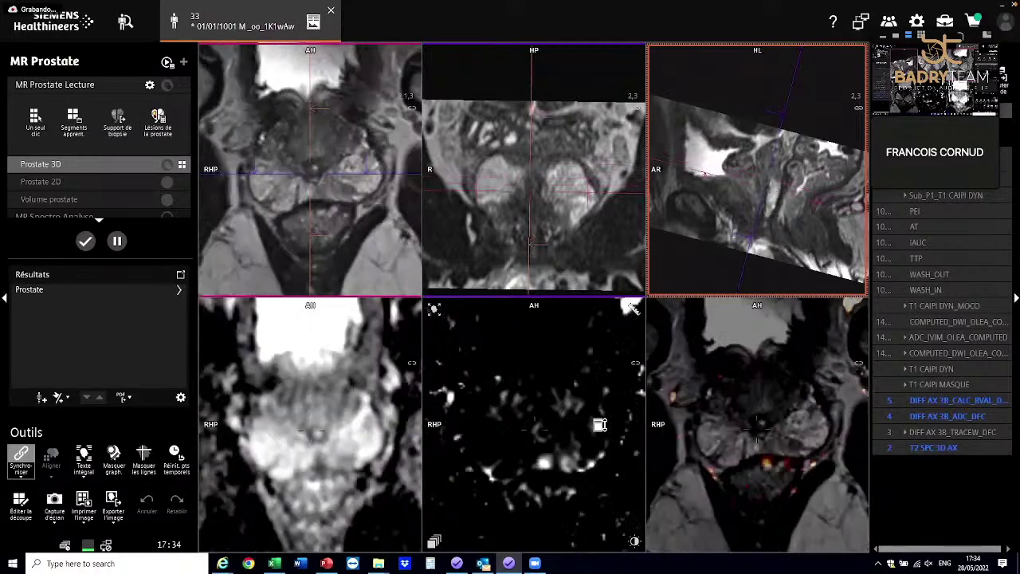
{"action": "scroll", "coordinate": [600, 424], "scroll_direction": "down", "scroll_amount": 4}
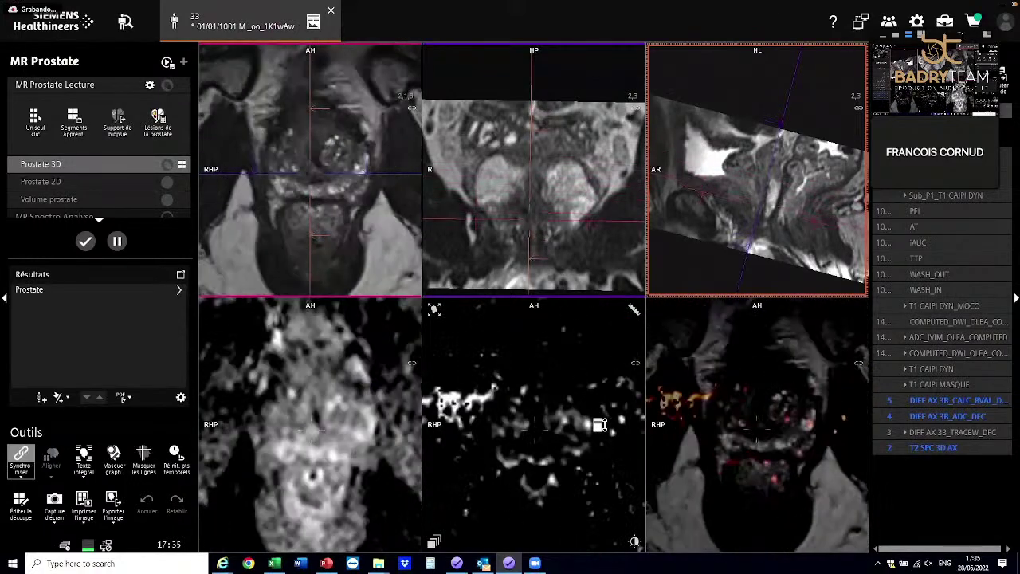
{"action": "scroll", "coordinate": [600, 424], "scroll_direction": "up", "scroll_amount": 5}
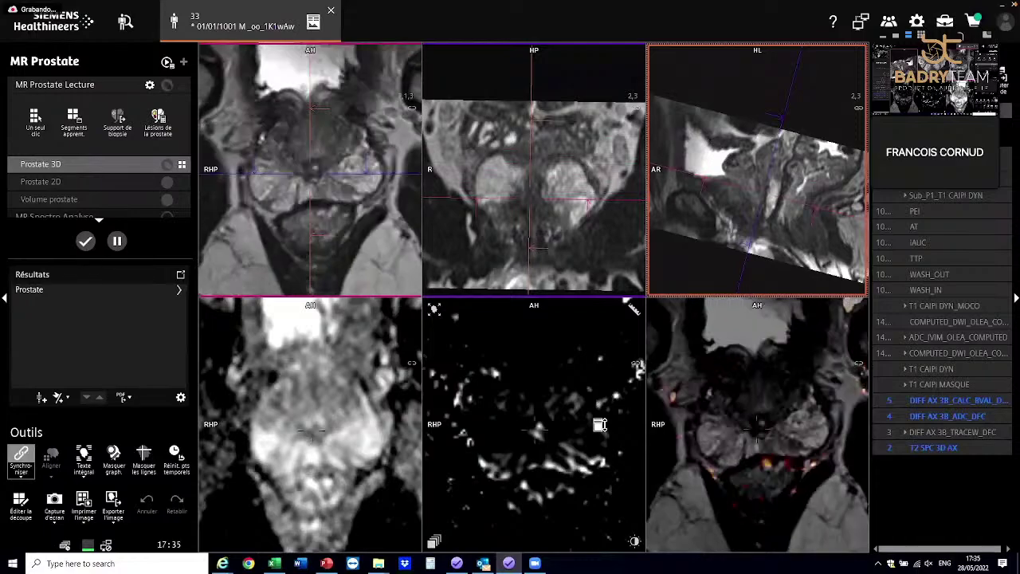
{"action": "scroll", "coordinate": [600, 424], "scroll_direction": "up", "scroll_amount": 1}
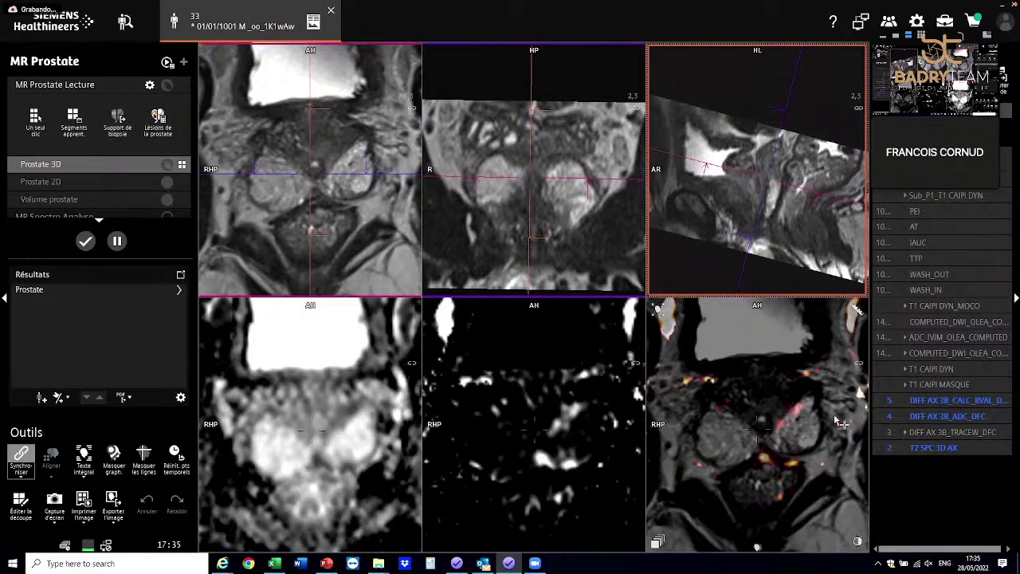
Step: Replace the fusion image with the T1 CAIPI DYN_MOCO series, step through its contrast phases, and reposition the reference planes near the midline
{"action": "left_click_drag", "start_coordinate": [920, 306], "coordinate": [767, 451]}
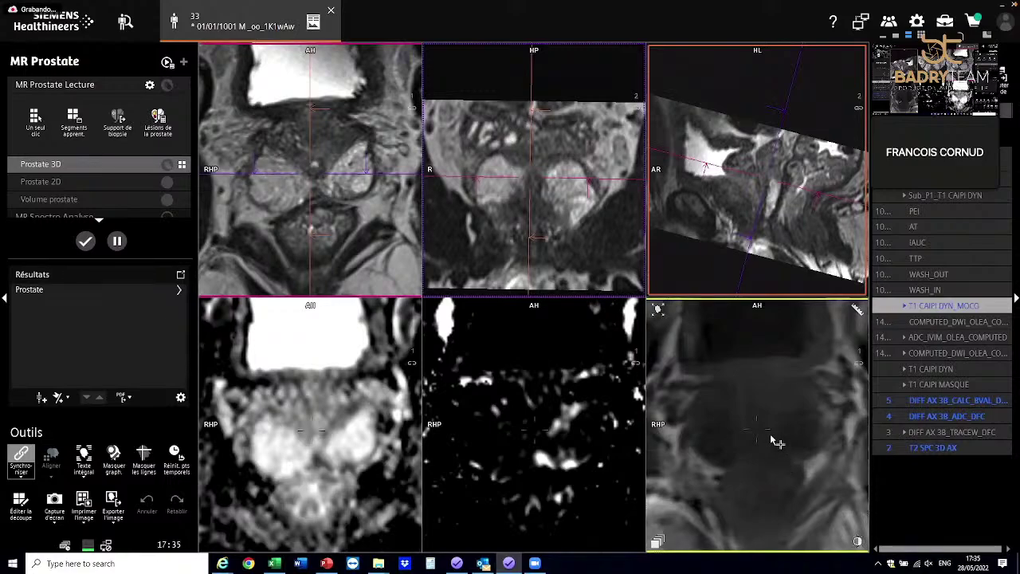
{"action": "left_click", "coordinate": [770, 435]}
{"action": "key", "text": "Right"}
{"action": "key", "text": "Right"}
{"action": "key", "text": "Right"}
{"action": "key", "text": "Right"}
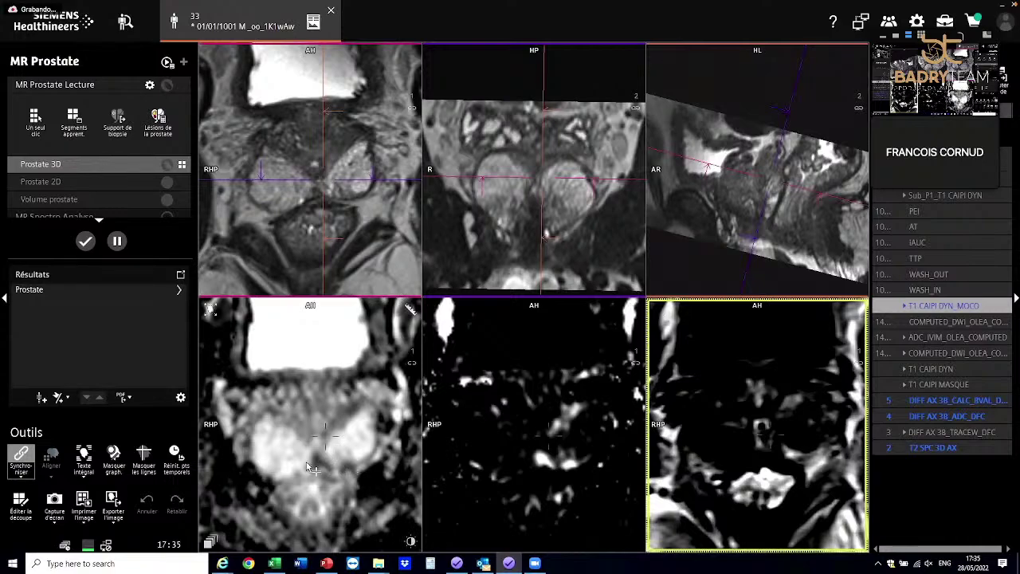
{"action": "left_click", "coordinate": [542, 179]}
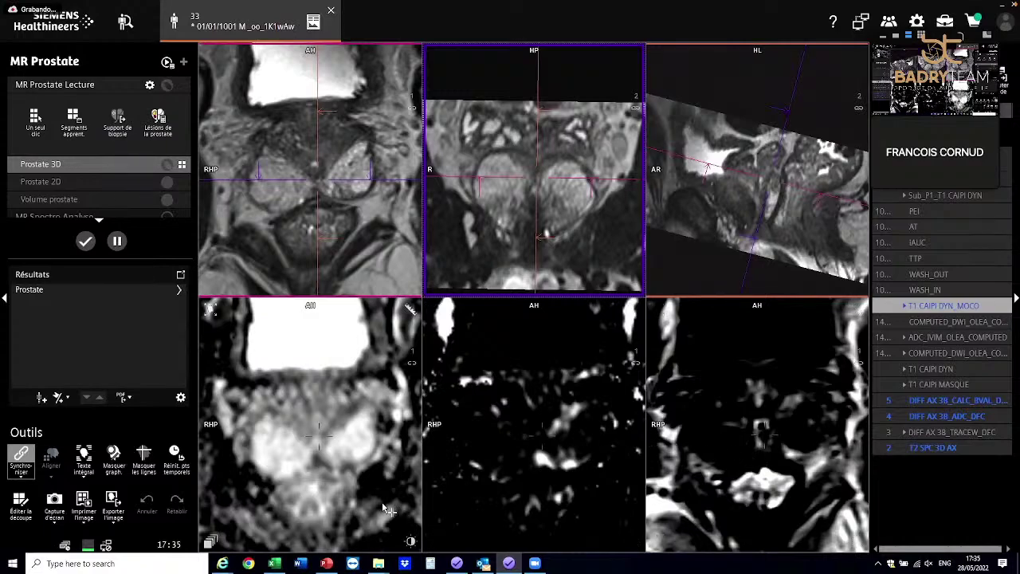
Step: Draw two freehand ROIs on the ADC map: about 7.35 mm² on the posterior dark focus and about 8.70 cm² around the prostate
{"action": "left_click_drag", "start_coordinate": [391, 527], "coordinate": [405, 550]}
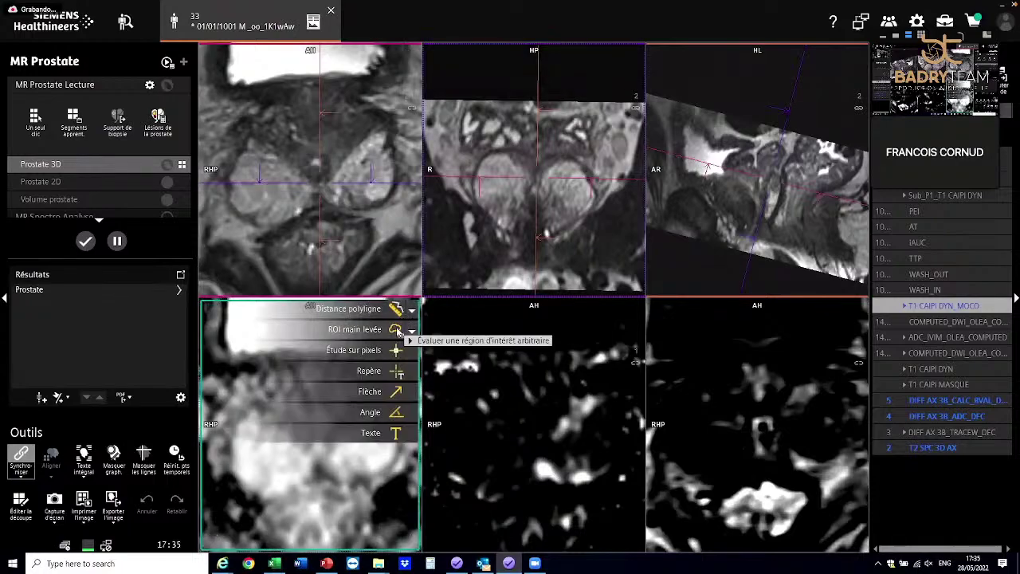
{"action": "left_click", "coordinate": [396, 328]}
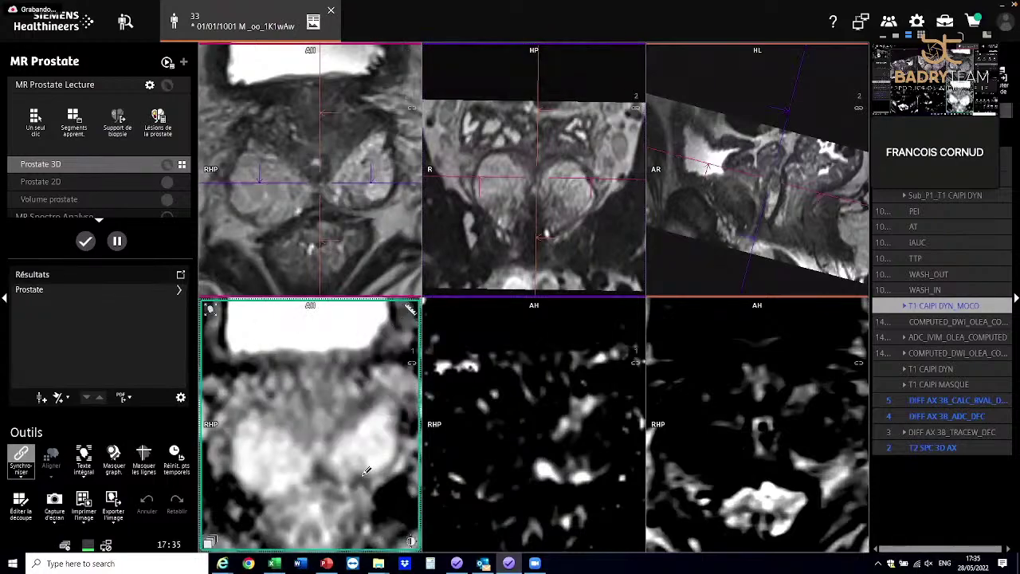
{"action": "mouse_move", "coordinate": [362, 479]}
{"action": "left_mouse_down"}
{"action": "mouse_move", "coordinate": [352, 487]}
{"action": "mouse_move", "coordinate": [365, 478]}
{"action": "left_mouse_up"}
{"action": "mouse_move", "coordinate": [361, 540]}
{"action": "left_mouse_down"}
{"action": "mouse_move", "coordinate": [363, 398]}
{"action": "mouse_move", "coordinate": [376, 537]}
{"action": "left_mouse_up"}
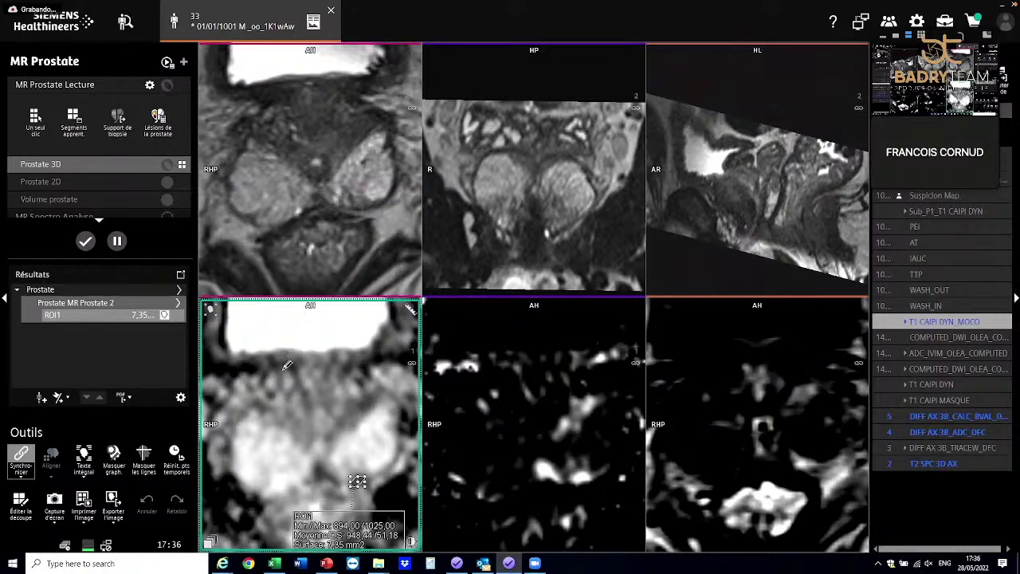
{"action": "mouse_move", "coordinate": [302, 390]}
{"action": "left_mouse_down"}
{"action": "mouse_move", "coordinate": [243, 442]}
{"action": "mouse_move", "coordinate": [251, 472]}
{"action": "mouse_move", "coordinate": [275, 494]}
{"action": "mouse_move", "coordinate": [303, 468]}
{"action": "mouse_move", "coordinate": [329, 480]}
{"action": "mouse_move", "coordinate": [375, 467]}
{"action": "mouse_move", "coordinate": [385, 433]}
{"action": "mouse_move", "coordinate": [371, 403]}
{"action": "mouse_move", "coordinate": [303, 391]}
{"action": "left_mouse_up"}
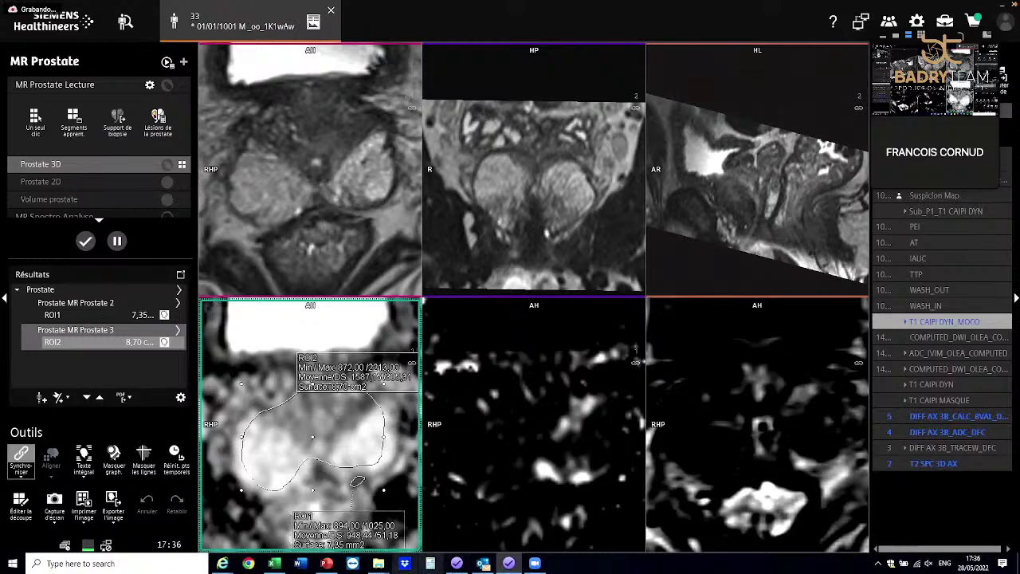
Step: Calculate the lesion-to-prostate ADC ratio as 948 / 1587 in the Windows calculator and return to the MR Prostate case
{"action": "left_click", "coordinate": [431, 564]}
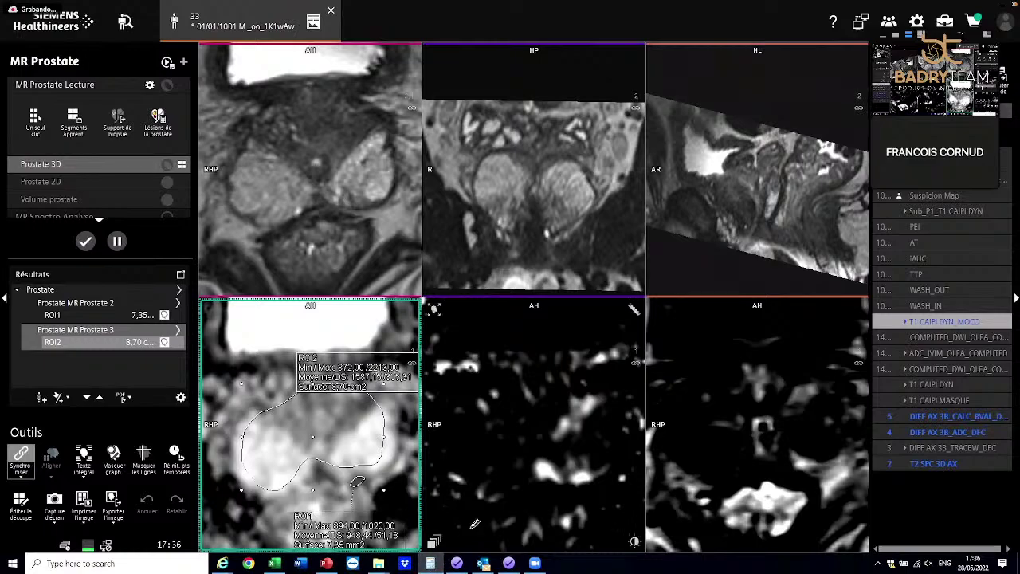
{"action": "left_click", "coordinate": [1002, 10]}
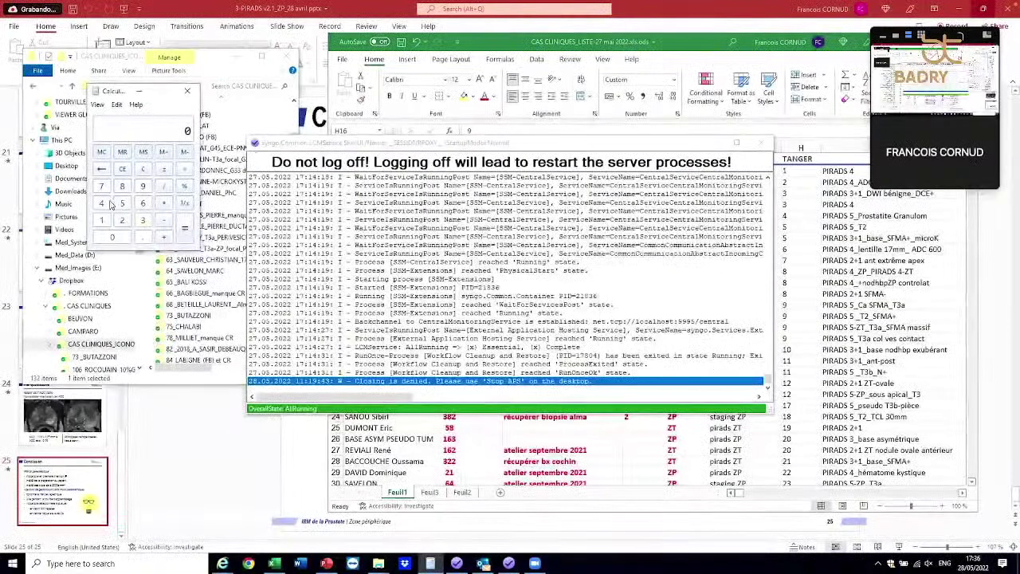
{"action": "type", "text": "94"}
{"action": "left_click", "coordinate": [122, 185]}
{"action": "left_click", "coordinate": [164, 186]}
{"action": "left_click", "coordinate": [101, 219]}
{"action": "left_click", "coordinate": [122, 203]}
{"action": "left_click", "coordinate": [122, 186]}
{"action": "left_click", "coordinate": [102, 186]}
{"action": "left_click", "coordinate": [185, 228]}
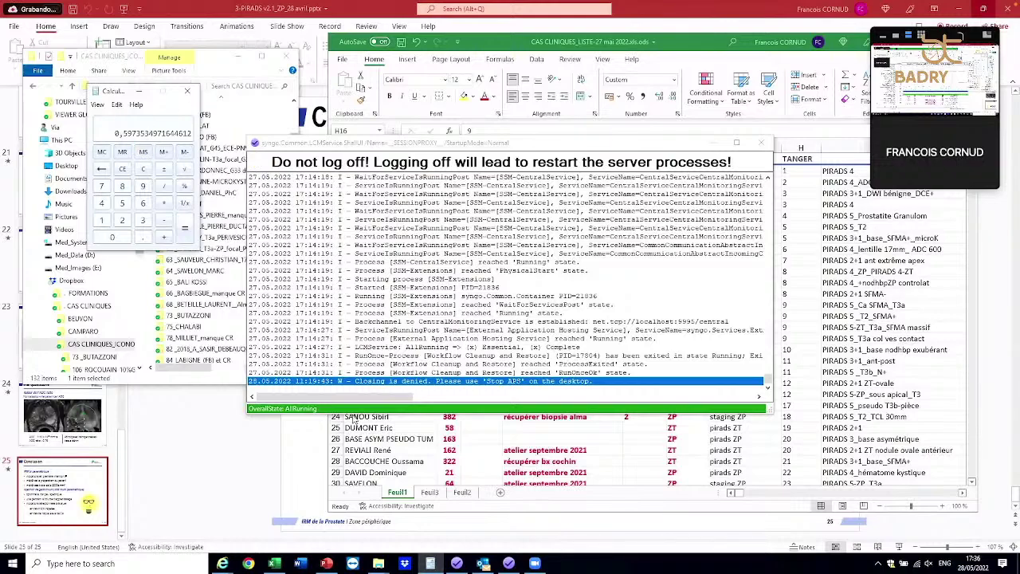
{"action": "left_click", "coordinate": [509, 566]}
{"action": "left_click", "coordinate": [508, 564]}
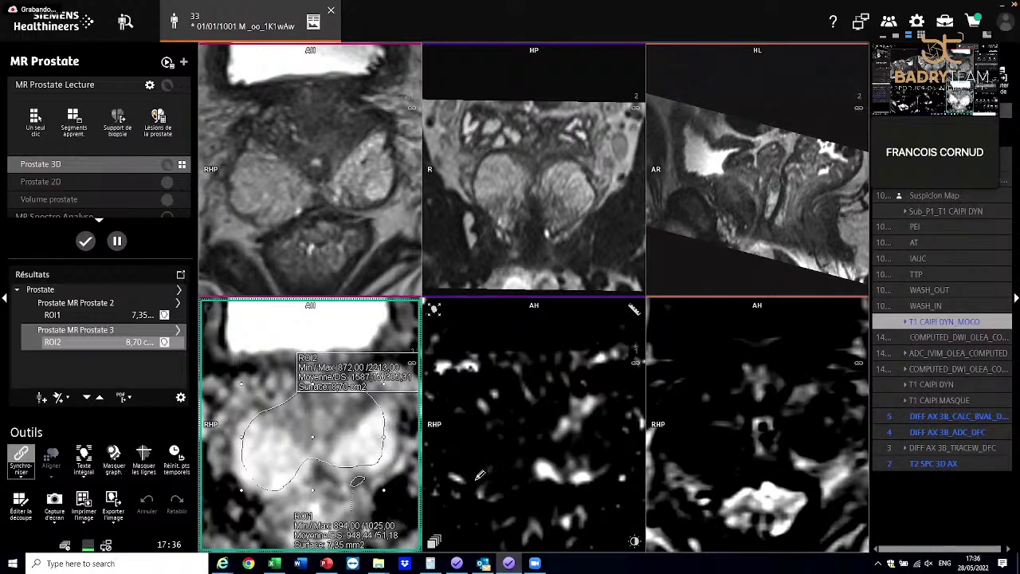
Step: Open the ADC and b-value calculation for the high b-value view, load DIFF AX 3B_TRACEW_DFC as the source series, and preview the results
{"action": "scroll", "coordinate": [546, 499], "scroll_direction": "down", "scroll_amount": 3}
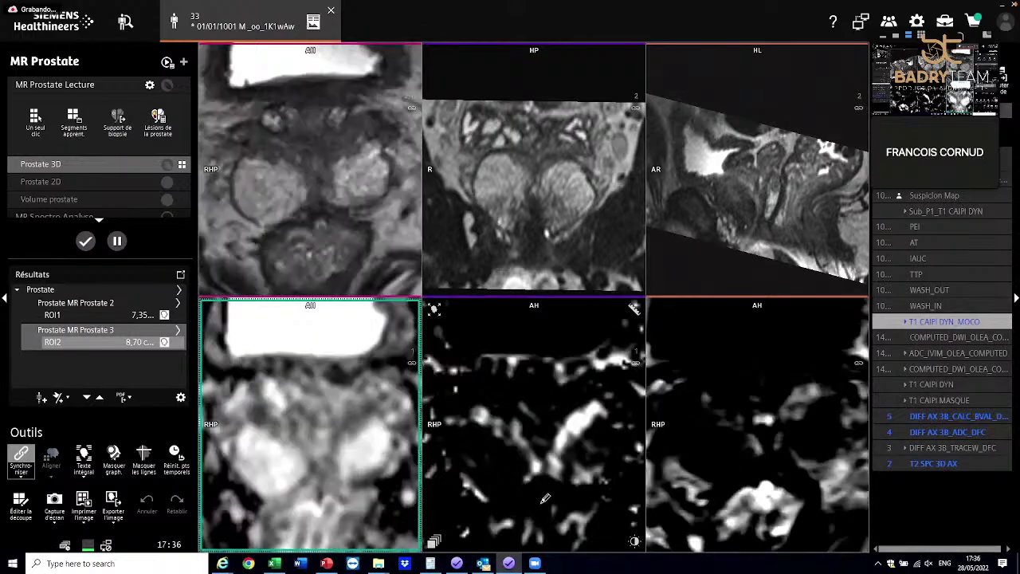
{"action": "scroll", "coordinate": [545, 498], "scroll_direction": "down", "scroll_amount": 2}
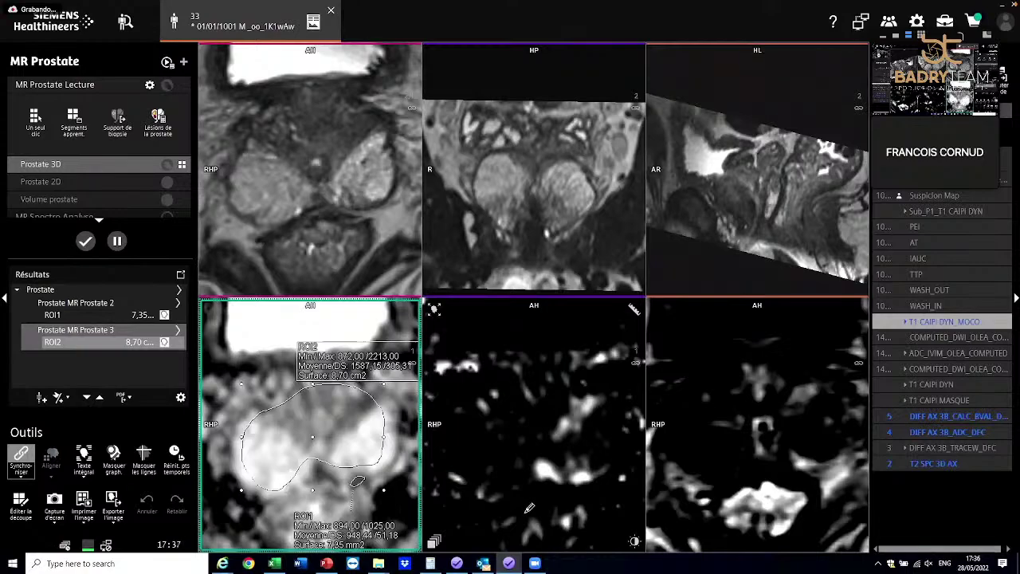
{"action": "scroll", "coordinate": [565, 479], "scroll_direction": "up", "scroll_amount": 2}
{"action": "scroll", "coordinate": [594, 485], "scroll_direction": "down", "scroll_amount": 2}
{"action": "right_click", "coordinate": [638, 536]}
{"action": "mouse_move", "coordinate": [584, 518]}
{"action": "mouse_move", "coordinate": [585, 458]}
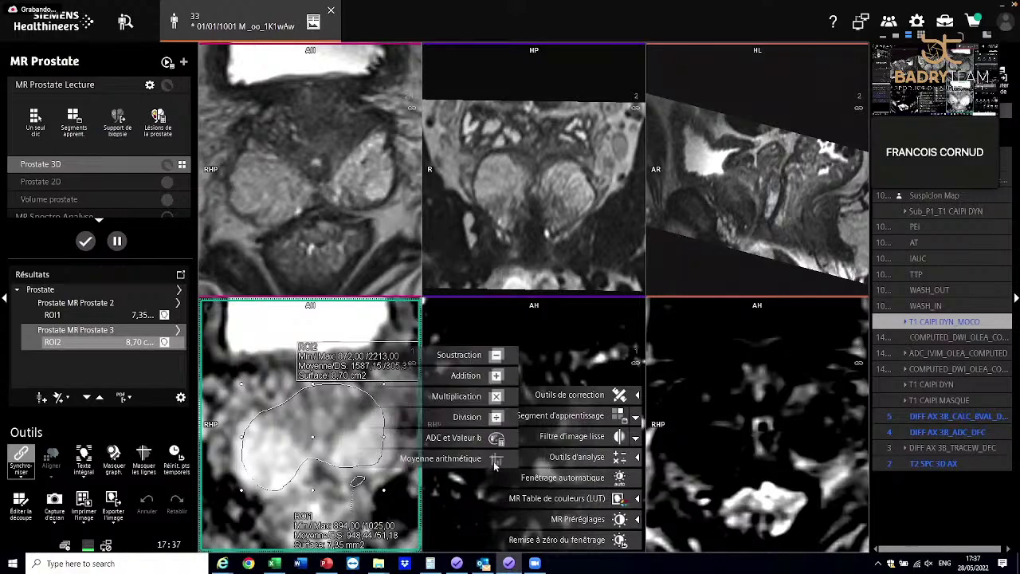
{"action": "left_click", "coordinate": [453, 439]}
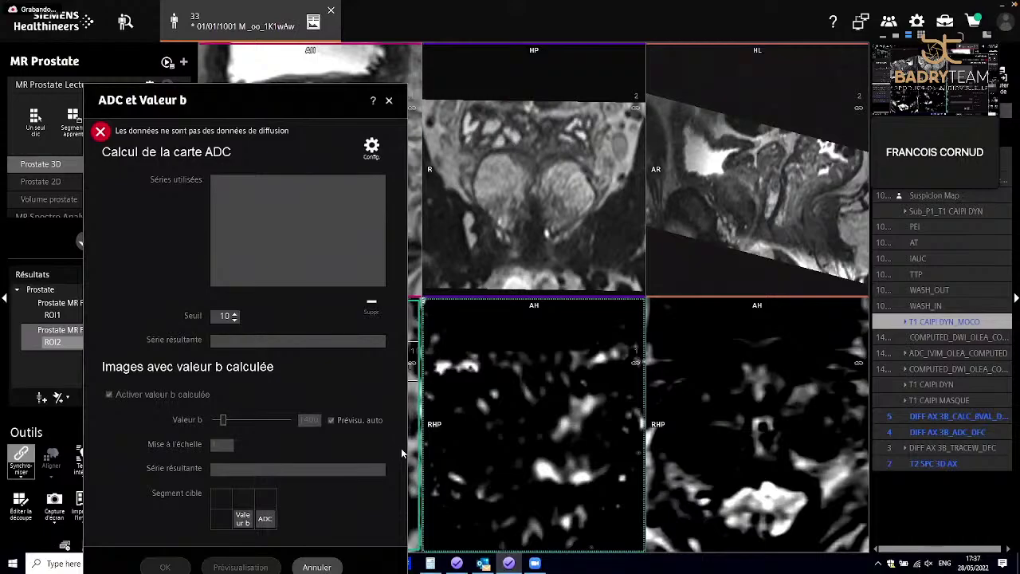
{"action": "left_click", "coordinate": [660, 538]}
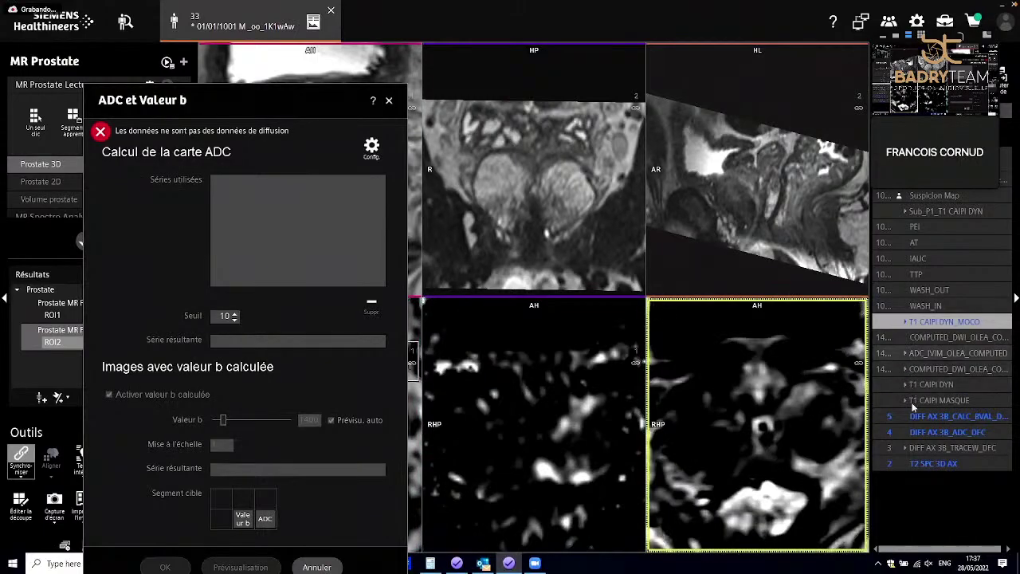
{"action": "left_click_drag", "start_coordinate": [949, 448], "coordinate": [274, 204]}
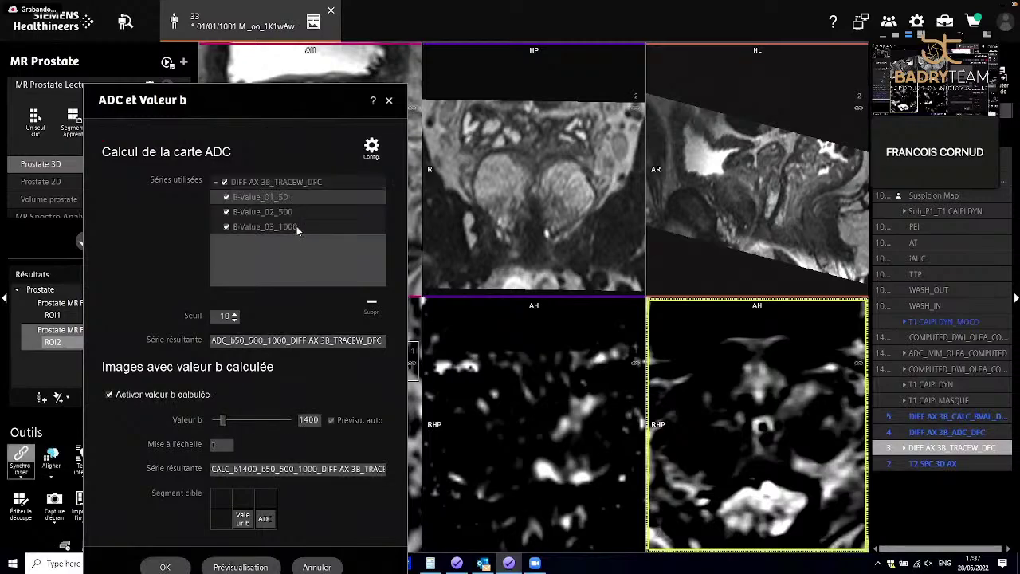
{"action": "left_click", "coordinate": [241, 568]}
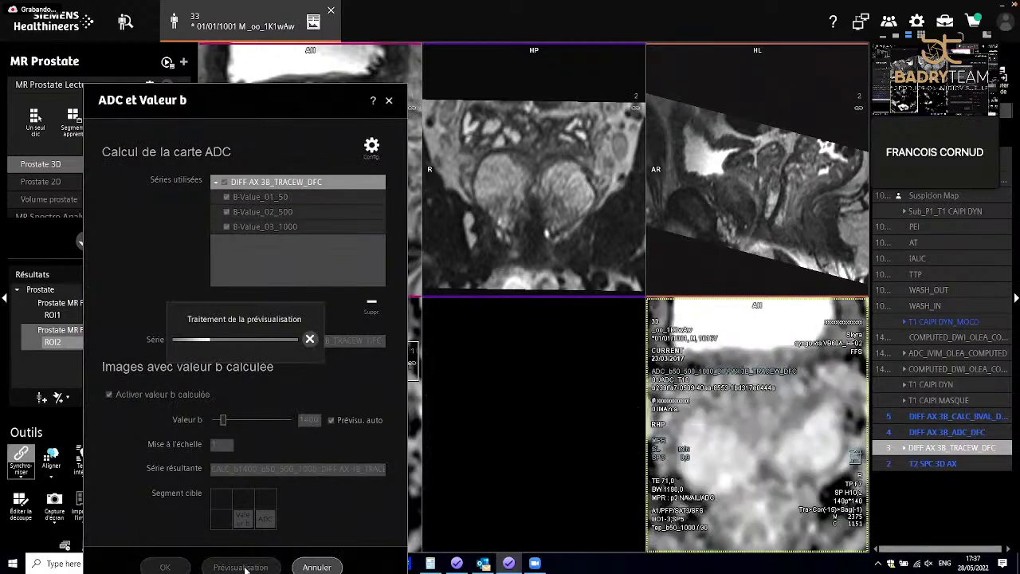
{"action": "left_click_drag", "start_coordinate": [264, 311], "coordinate": [178, 267]}
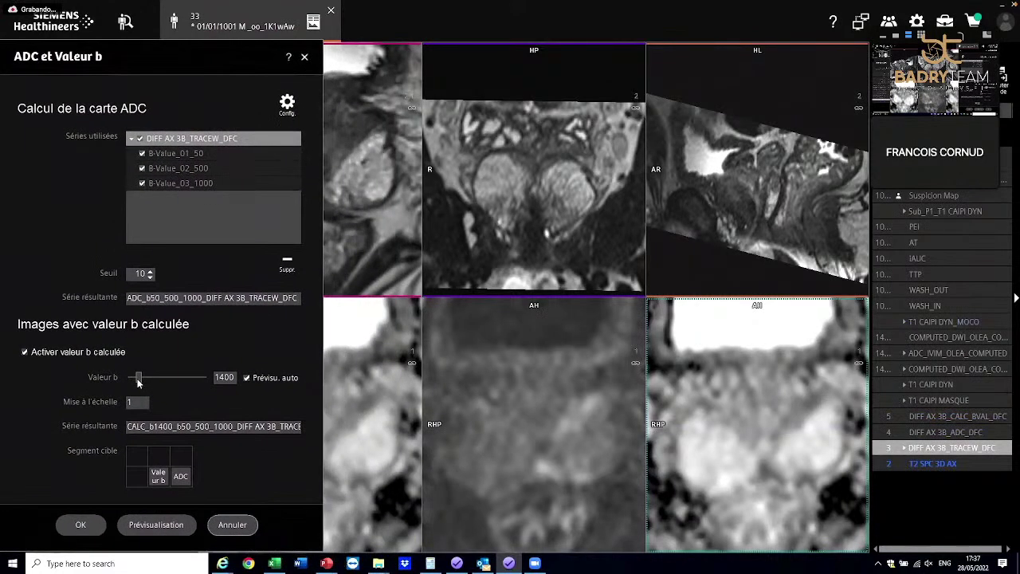
Step: Set the calculated b-value to 4593 and adjust the windowing of the previewed image
{"action": "left_click_drag", "start_coordinate": [138, 382], "coordinate": [165, 381]}
{"action": "left_click", "coordinate": [570, 431]}
{"action": "left_click_drag", "start_coordinate": [571, 431], "coordinate": [569, 442]}
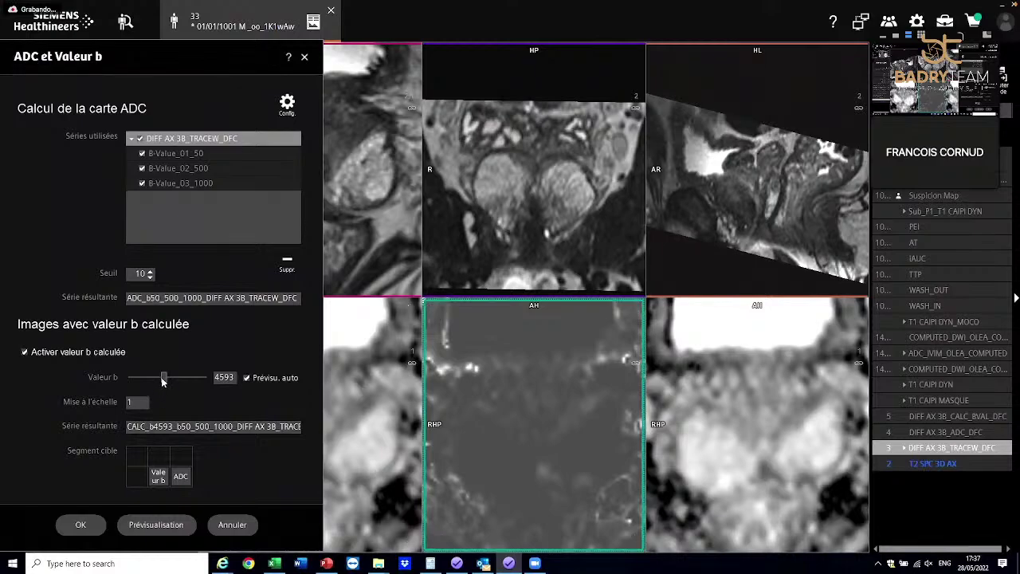
Step: Set the calculated b-value to 3507, adjust the preview's windowing for higher contrast, and examine the slices at the prostate base
{"action": "left_click_drag", "start_coordinate": [164, 381], "coordinate": [155, 380]}
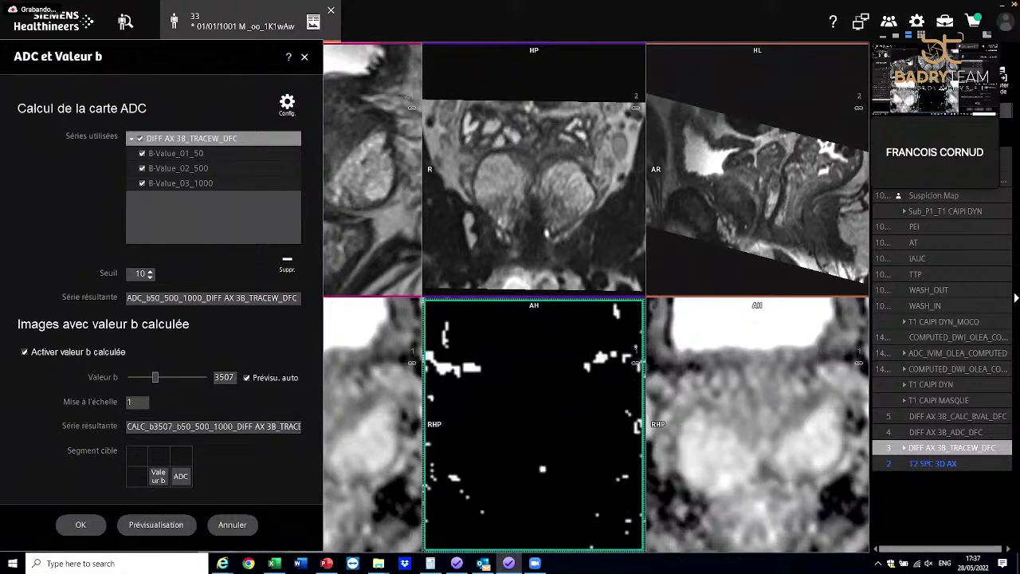
{"action": "left_click_drag", "start_coordinate": [566, 446], "coordinate": [565, 430]}
{"action": "scroll", "coordinate": [565, 430], "scroll_direction": "down", "scroll_amount": 3}
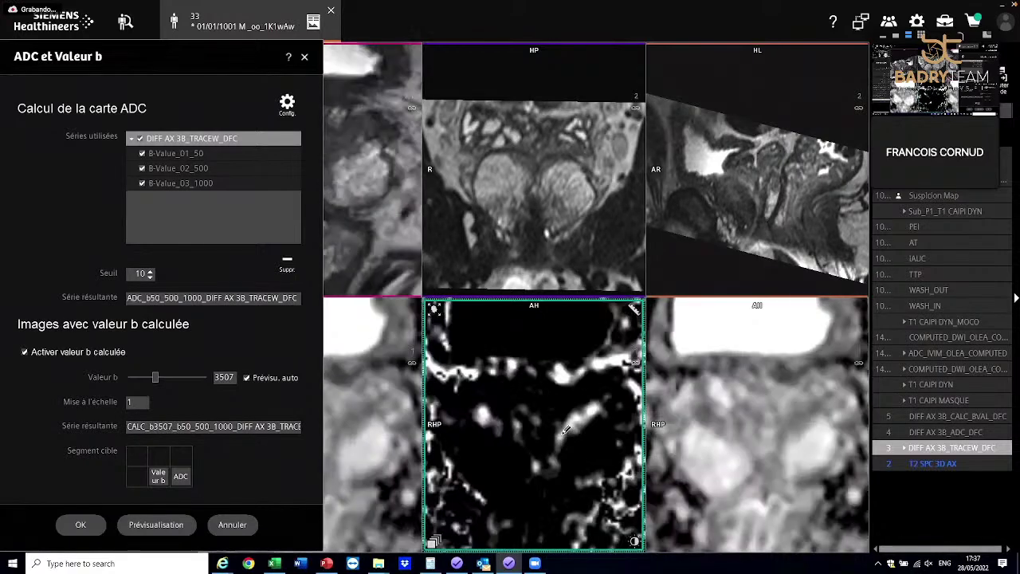
{"action": "scroll", "coordinate": [565, 430], "scroll_direction": "down", "scroll_amount": 3}
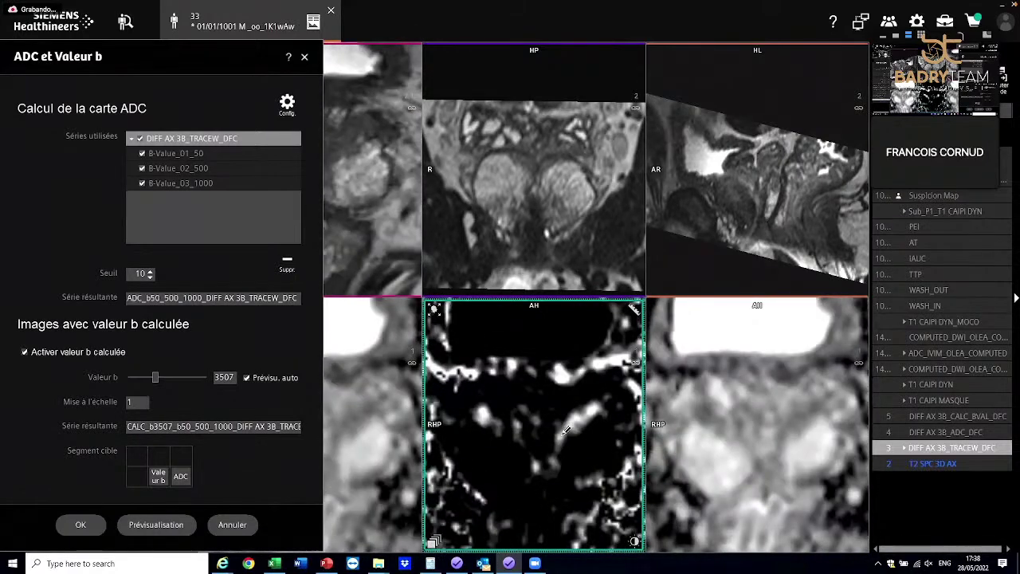
{"action": "scroll", "coordinate": [565, 431], "scroll_direction": "down", "scroll_amount": 1}
Step: Set the calculated b-value to 4932 and adjust the windowing of the previewed image
{"action": "left_click_drag", "start_coordinate": [157, 379], "coordinate": [166, 384]}
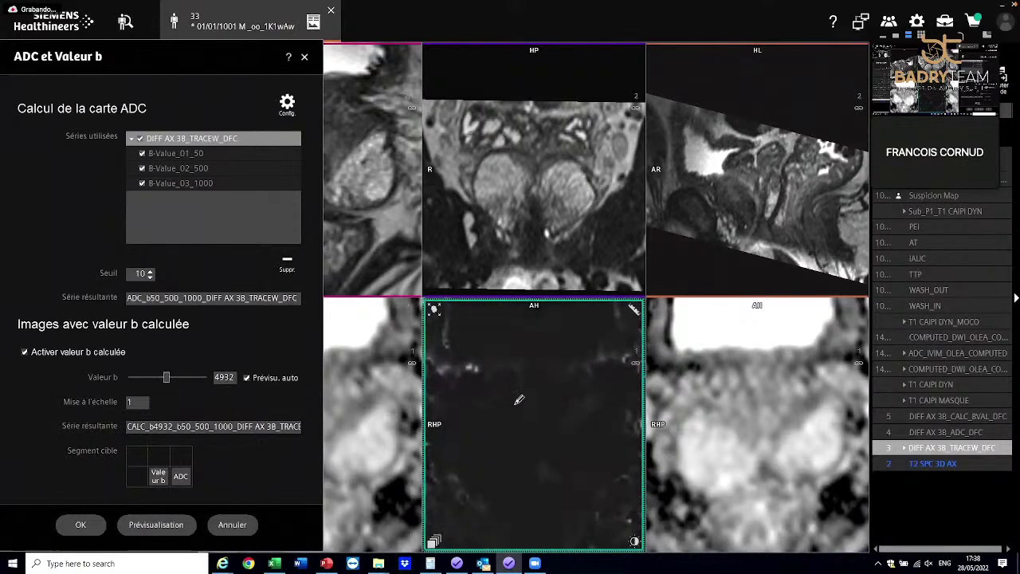
{"action": "left_click_drag", "start_coordinate": [568, 414], "coordinate": [565, 441]}
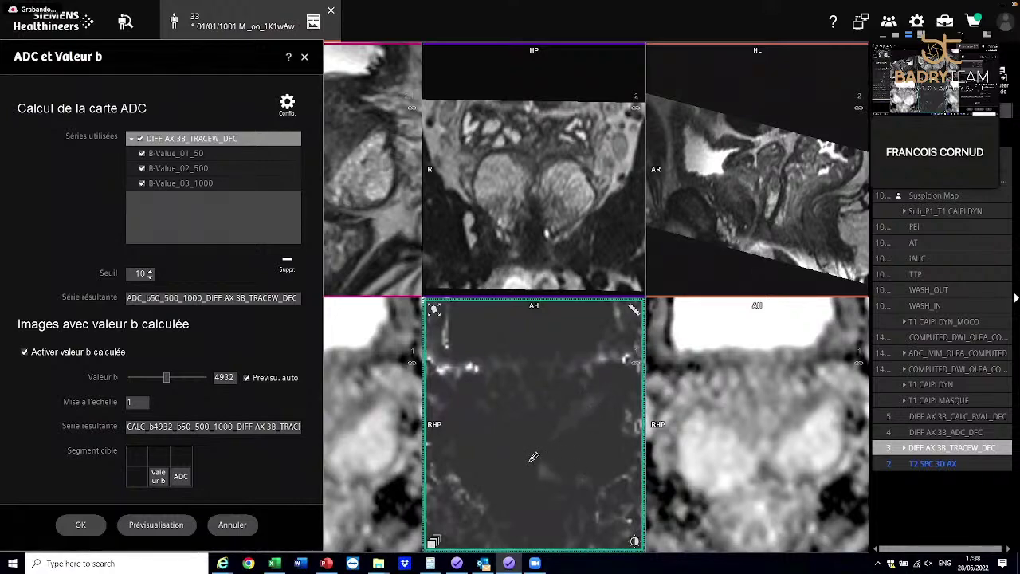
Step: Examine the prostate base slices in the calculated b-value 4932 preview, and close the ADC and b-value calculation
{"action": "scroll", "coordinate": [542, 451], "scroll_direction": "down", "scroll_amount": 2}
{"action": "scroll", "coordinate": [542, 451], "scroll_direction": "down", "scroll_amount": 4}
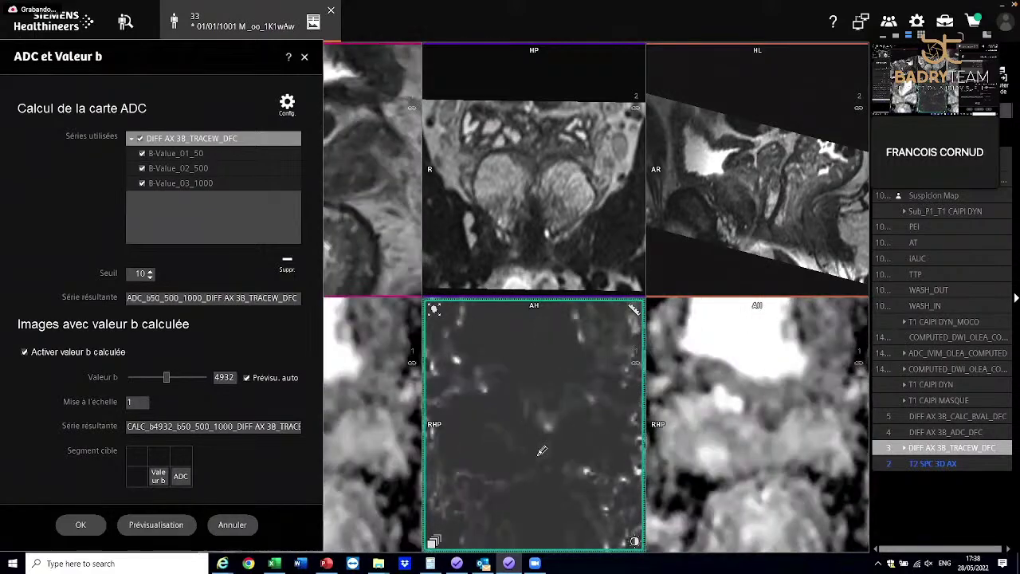
{"action": "scroll", "coordinate": [542, 451], "scroll_direction": "down", "scroll_amount": 1}
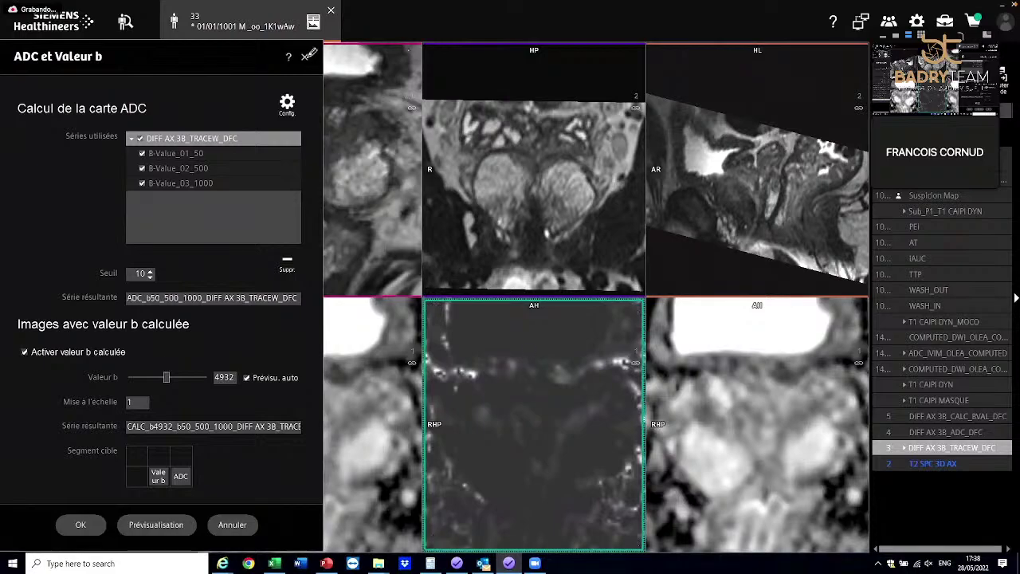
{"action": "left_click", "coordinate": [306, 58]}
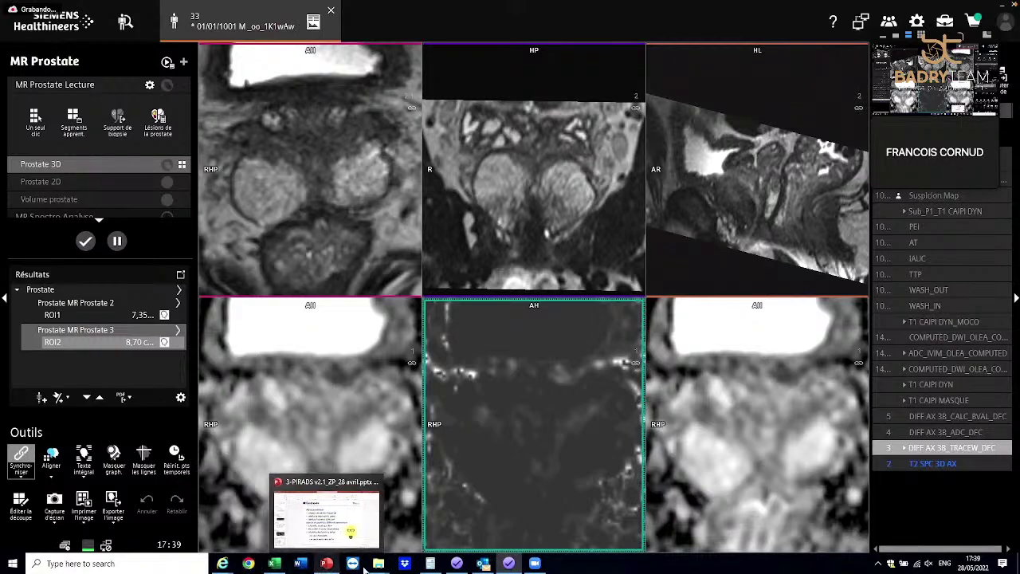
Step: Switch to the Excel clinical case list, look up the MRI diagnosis and biopsy columns for Syngo case 33, and select its row
{"action": "mouse_move", "coordinate": [379, 564]}
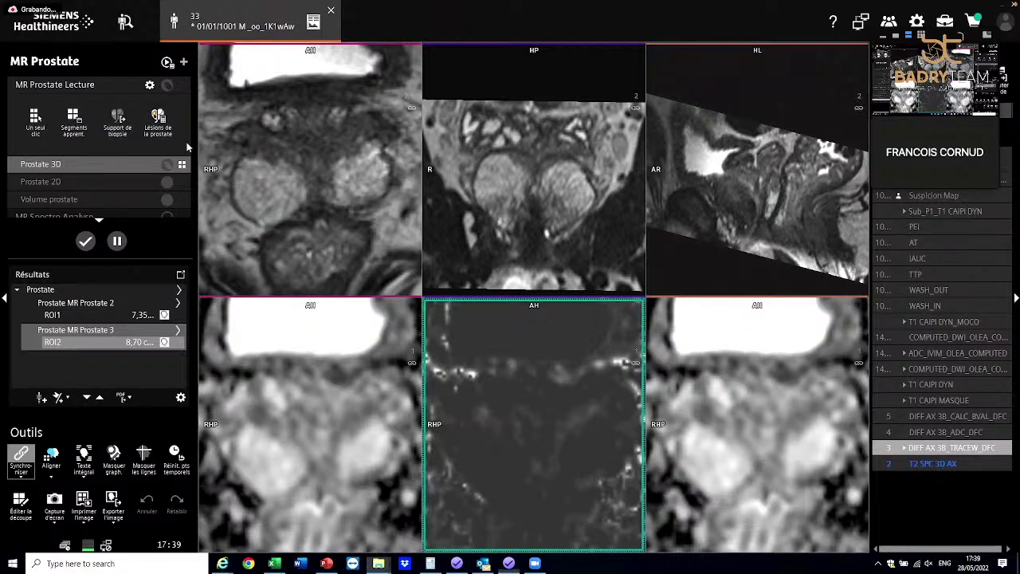
{"action": "key", "text": "alt+Tab"}
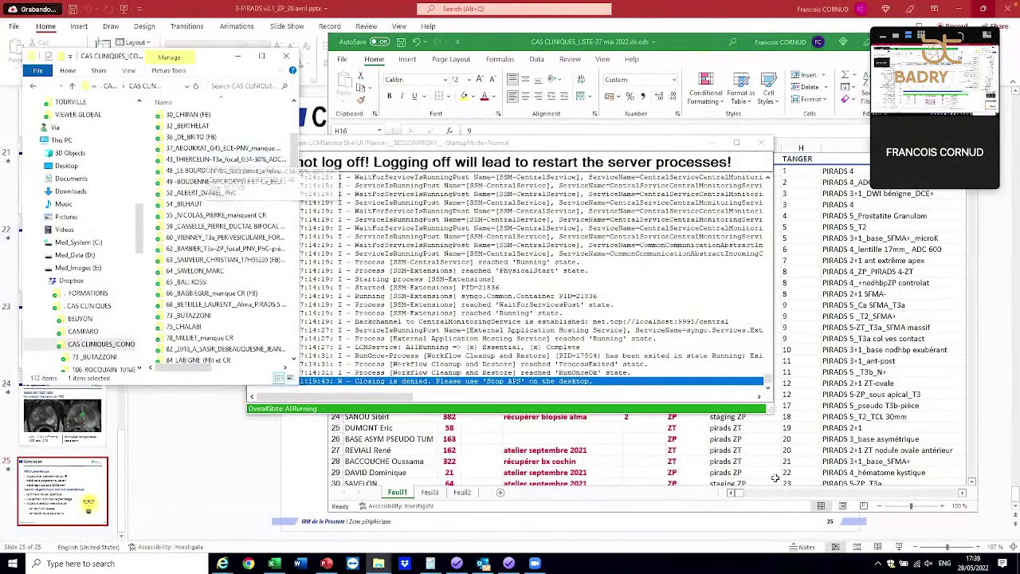
{"action": "left_click", "coordinate": [744, 499]}
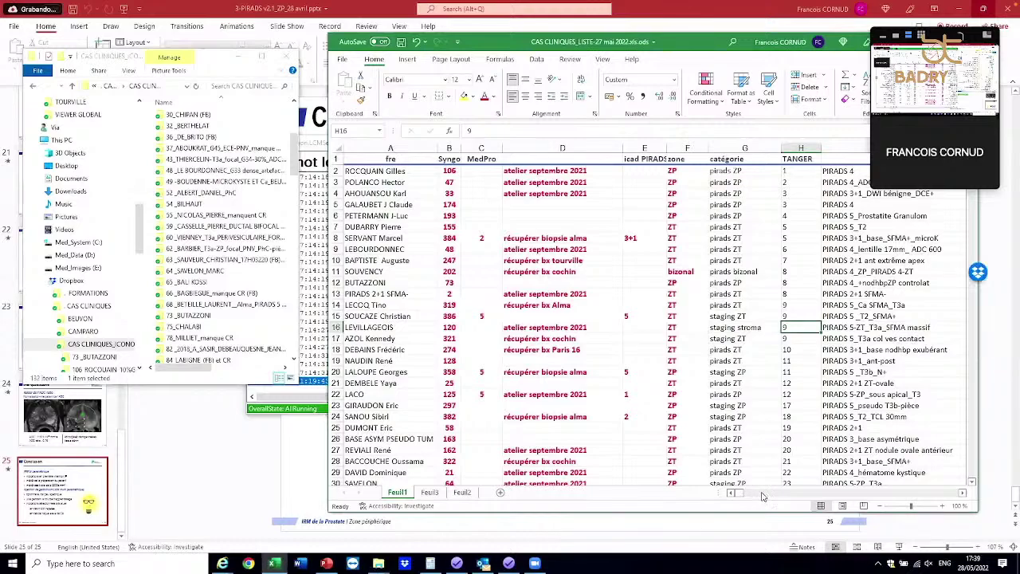
{"action": "left_click_drag", "start_coordinate": [739, 493], "coordinate": [708, 42]}
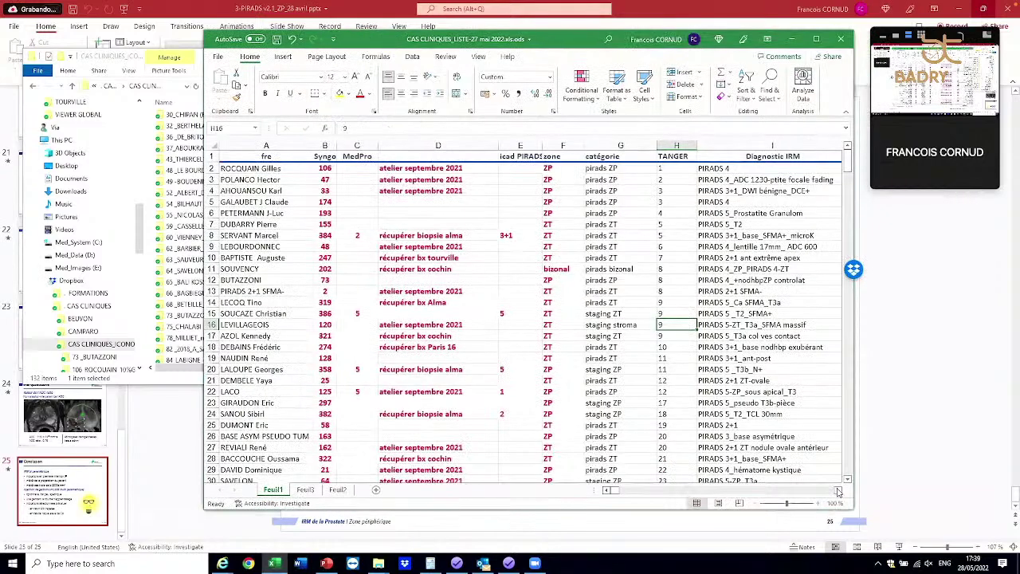
{"action": "left_click", "coordinate": [837, 491]}
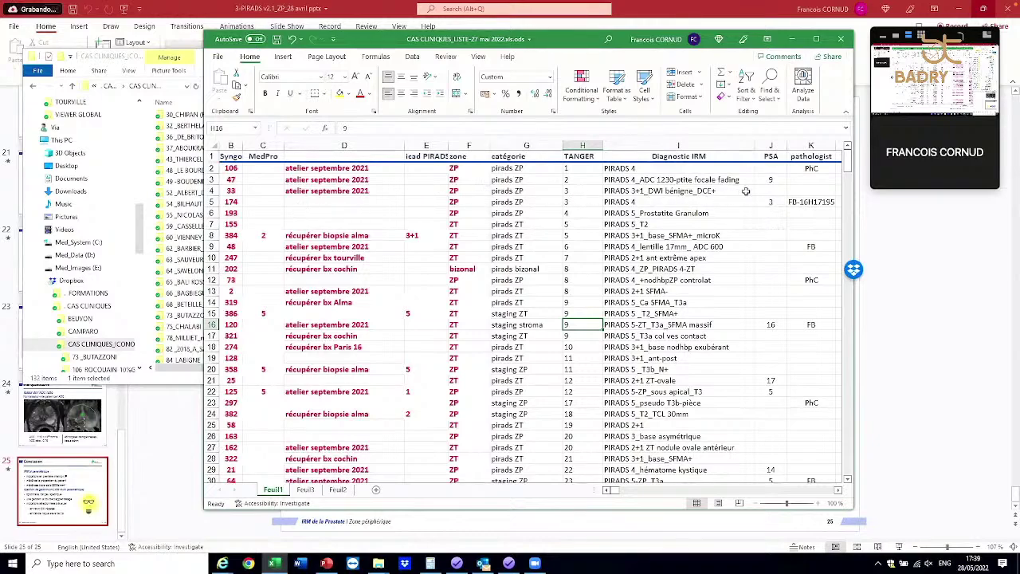
{"action": "left_click", "coordinate": [838, 492]}
{"action": "left_click", "coordinate": [839, 492]}
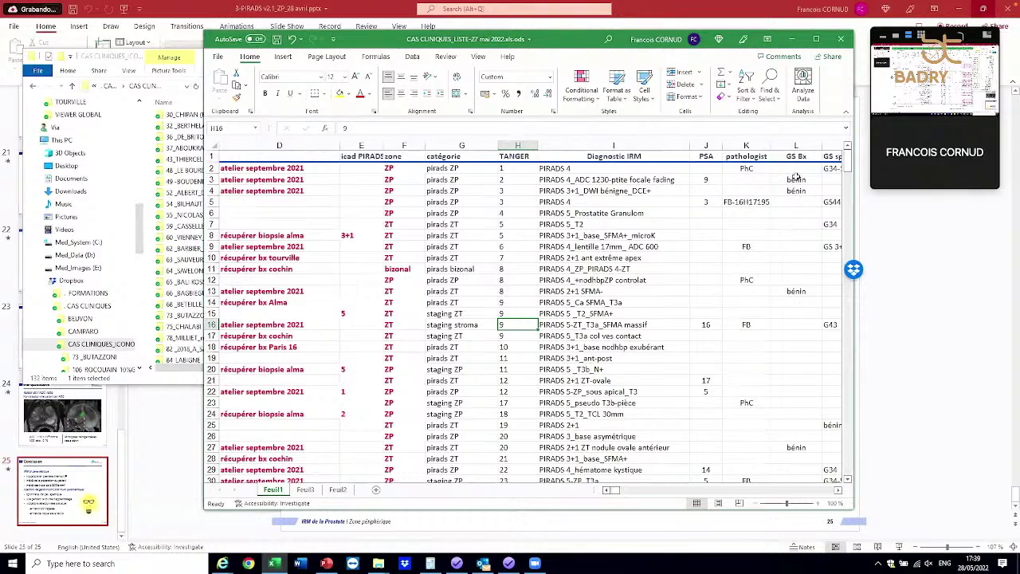
{"action": "left_click", "coordinate": [208, 191]}
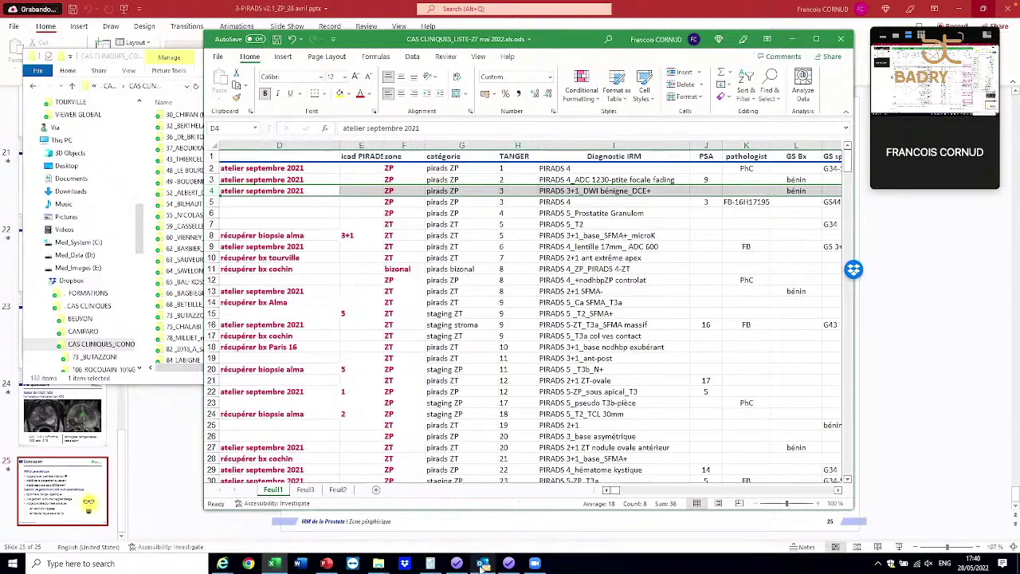
Step: Switch back to the Siemens MR Prostate viewer, review the coronal T2 slices once more, and close case 33
{"action": "left_click", "coordinate": [508, 564]}
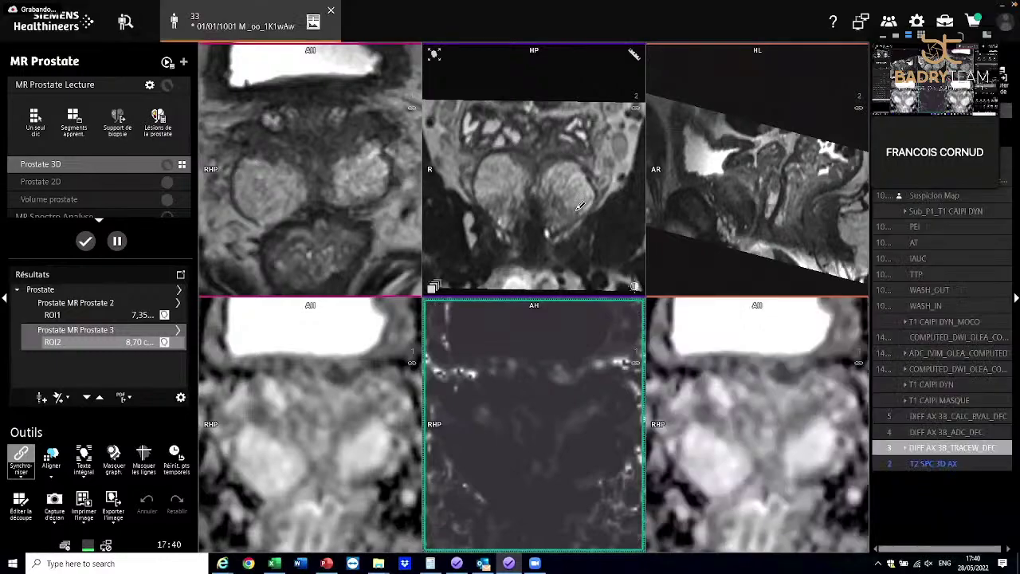
{"action": "scroll", "coordinate": [585, 214], "scroll_direction": "down", "scroll_amount": 5}
{"action": "scroll", "coordinate": [588, 227], "scroll_direction": "down", "scroll_amount": 4}
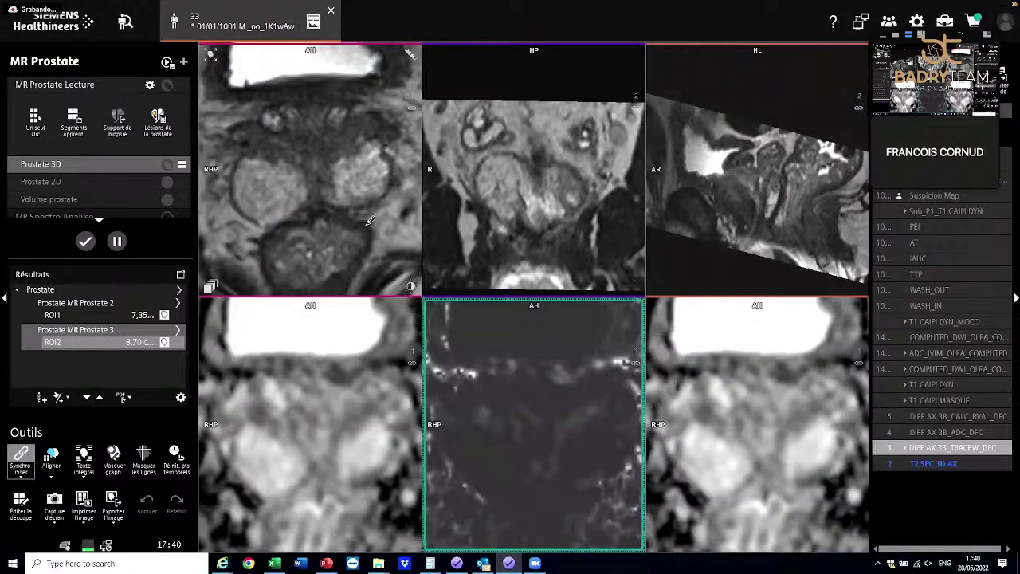
{"action": "left_click", "coordinate": [332, 14]}
{"action": "left_click", "coordinate": [364, 275]}
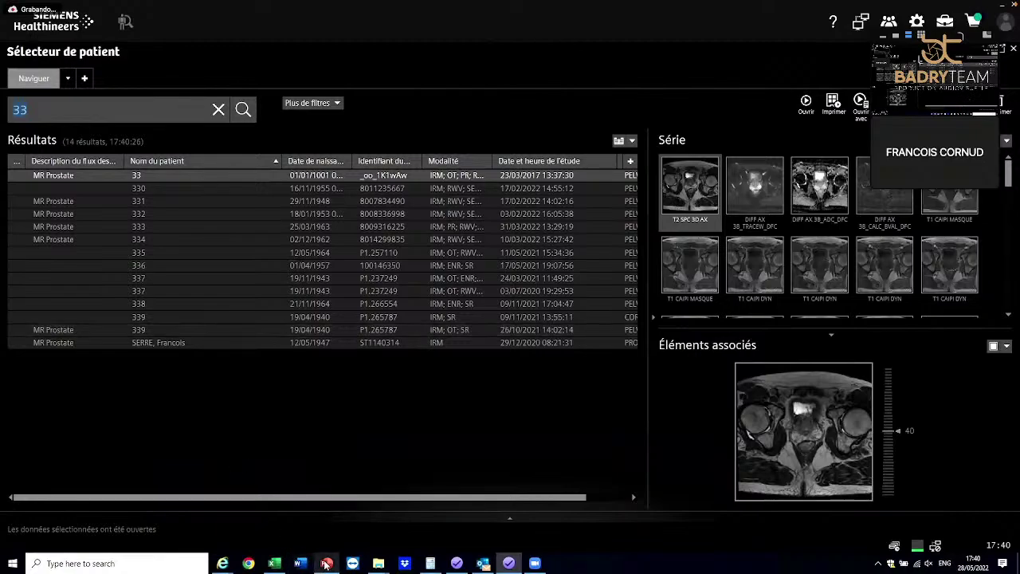
Step: Switch to File Explorer and open the presentation 4-PIRADS v2.1_ZT_28 avril.pptx from the FRANCAIS folder
{"action": "mouse_move", "coordinate": [326, 565]}
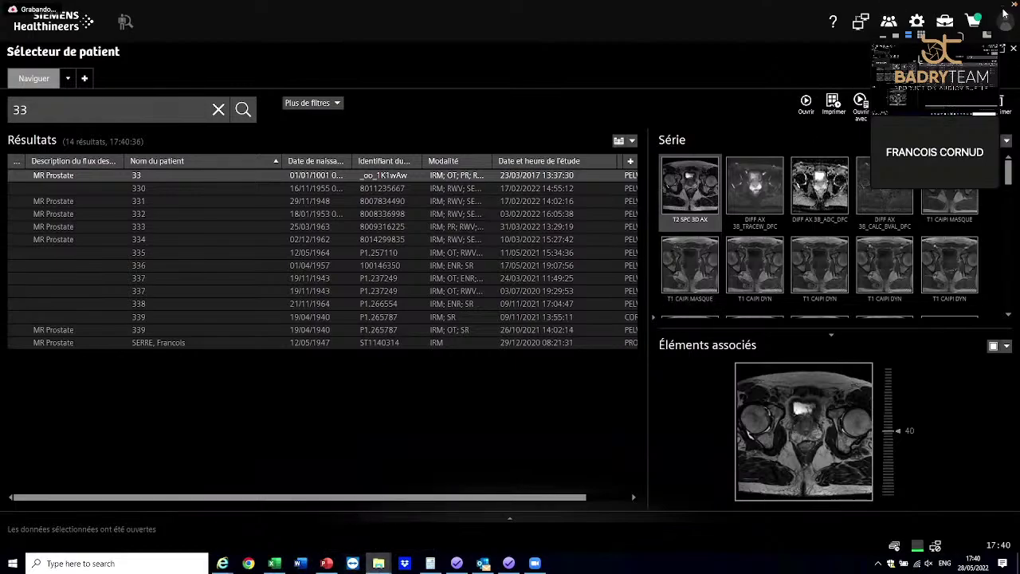
{"action": "key", "text": "alt+Tab"}
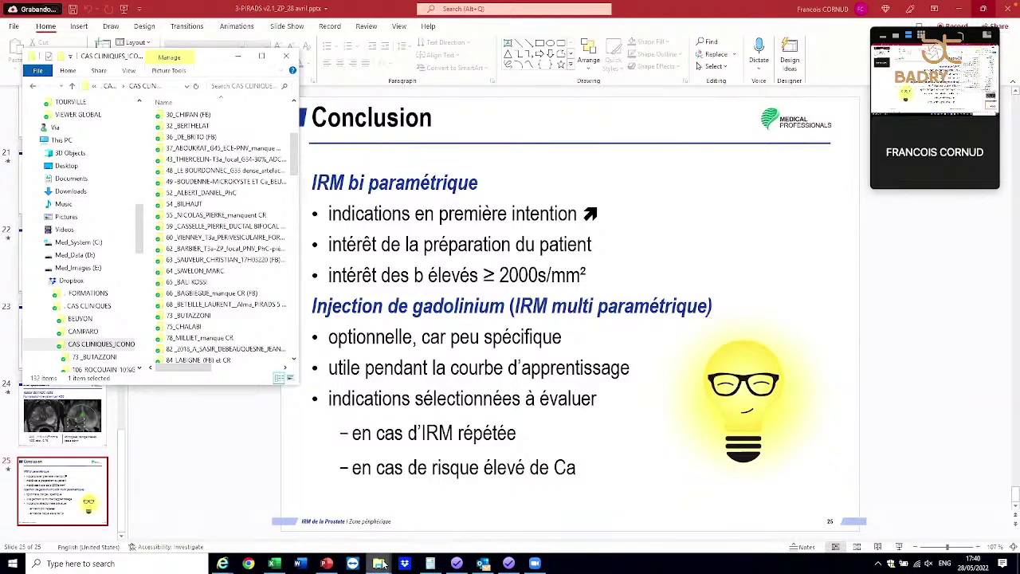
{"action": "mouse_move", "coordinate": [379, 565]}
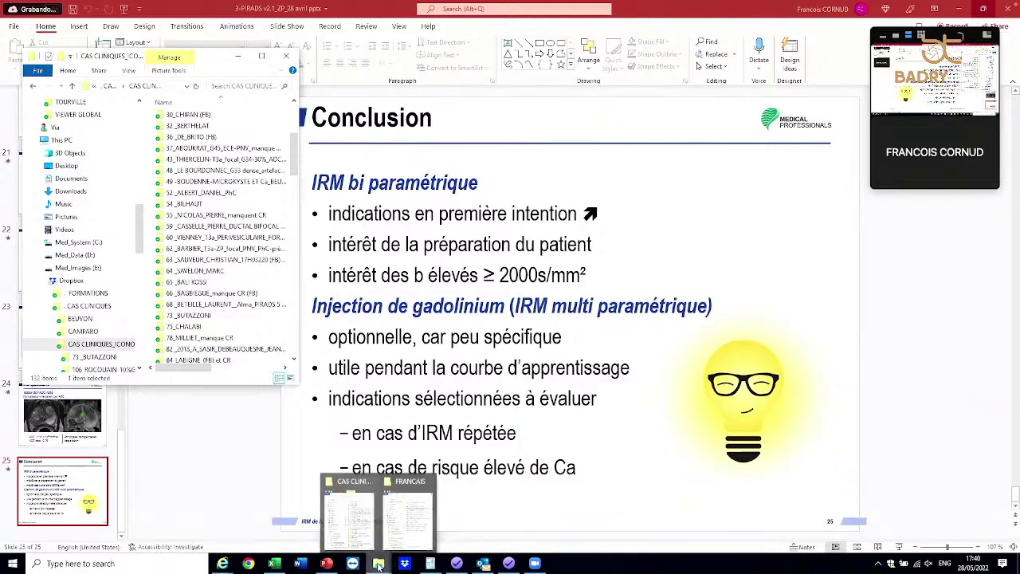
{"action": "left_click", "coordinate": [407, 528]}
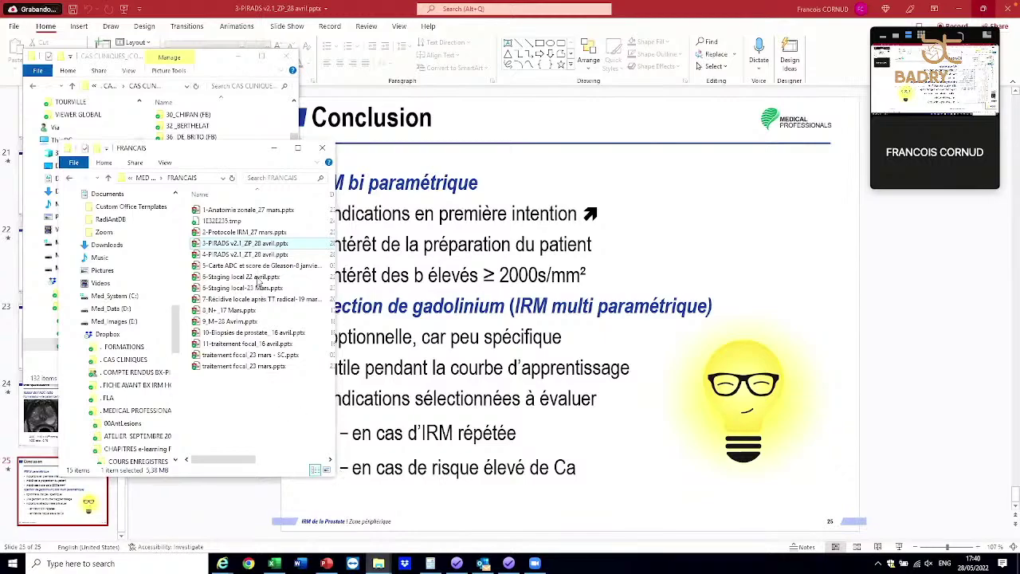
{"action": "double_click", "coordinate": [236, 255]}
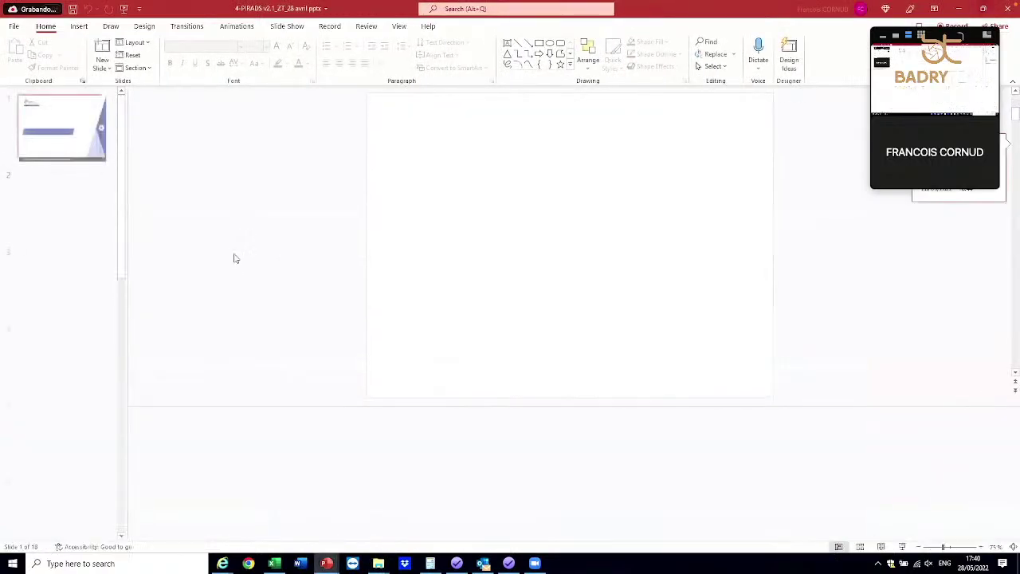